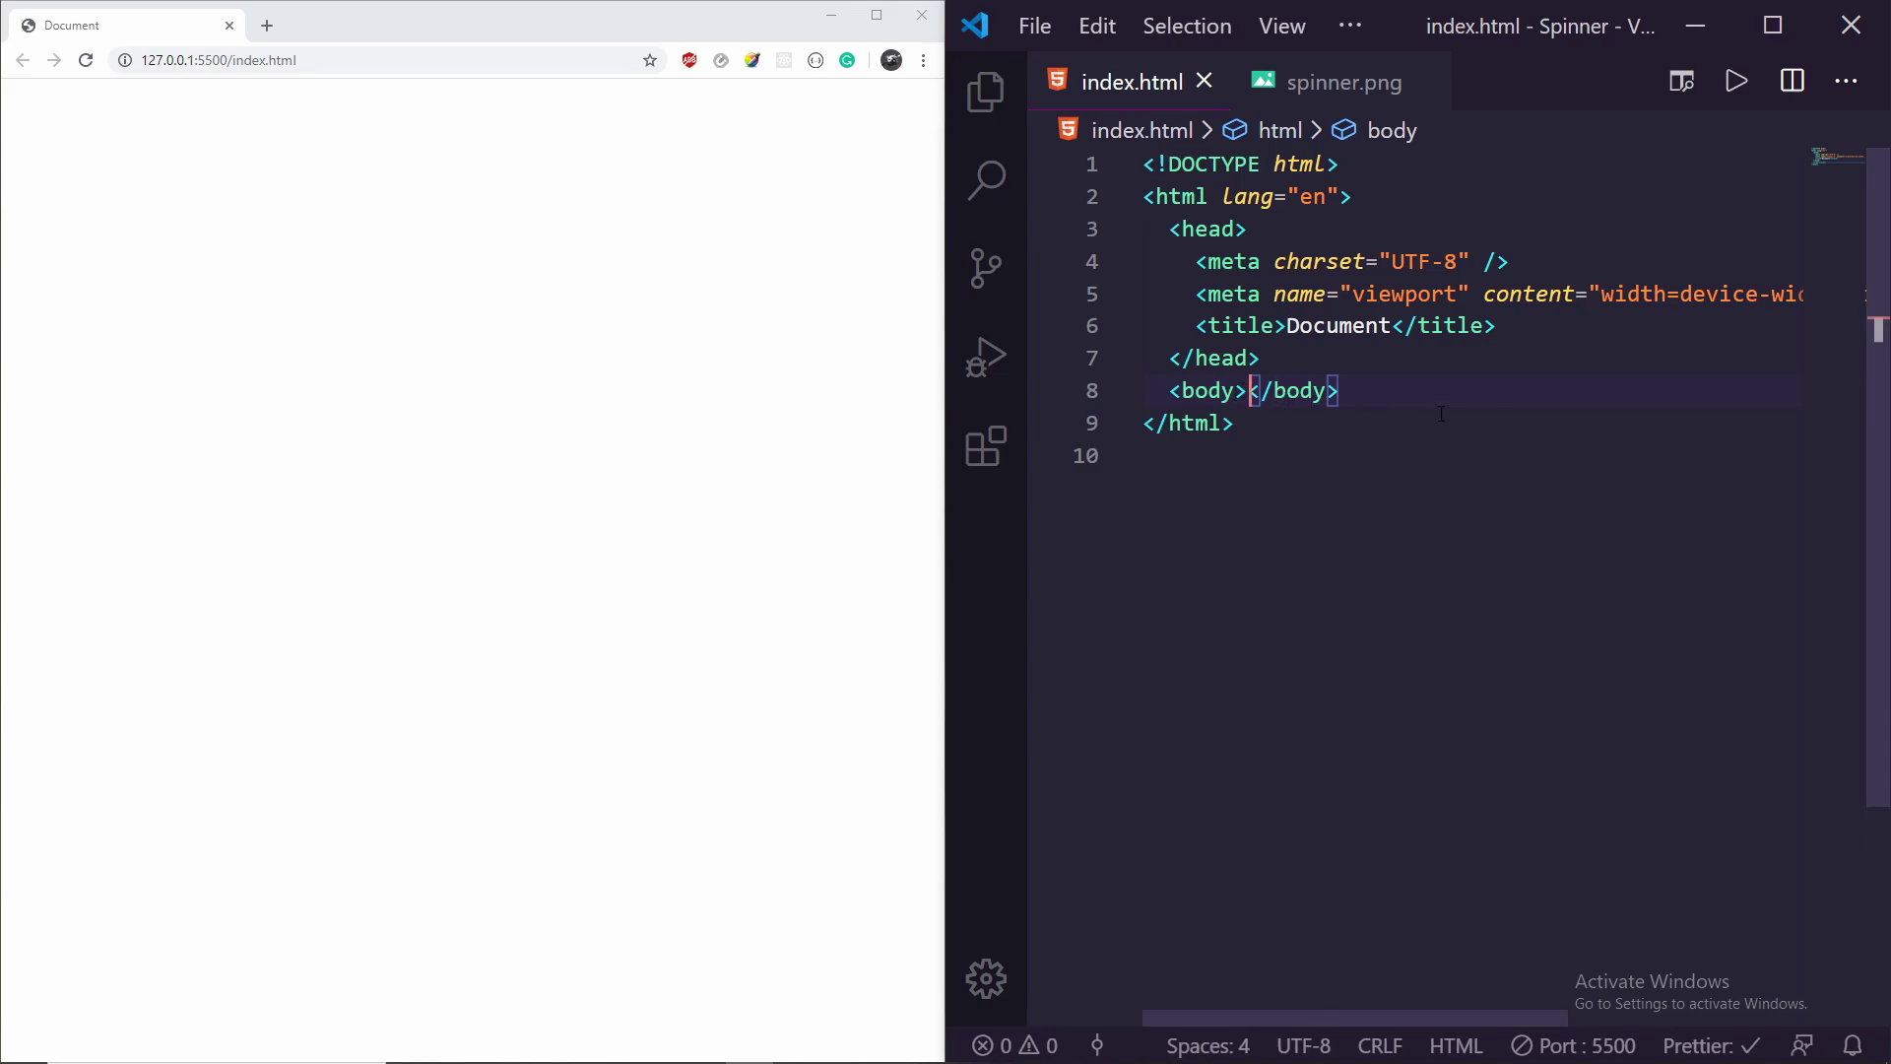
Step: Insert an empty div with id 'spinner' in the body via the #spinner Emmet abbreviation
key(Return)
text(spinner)
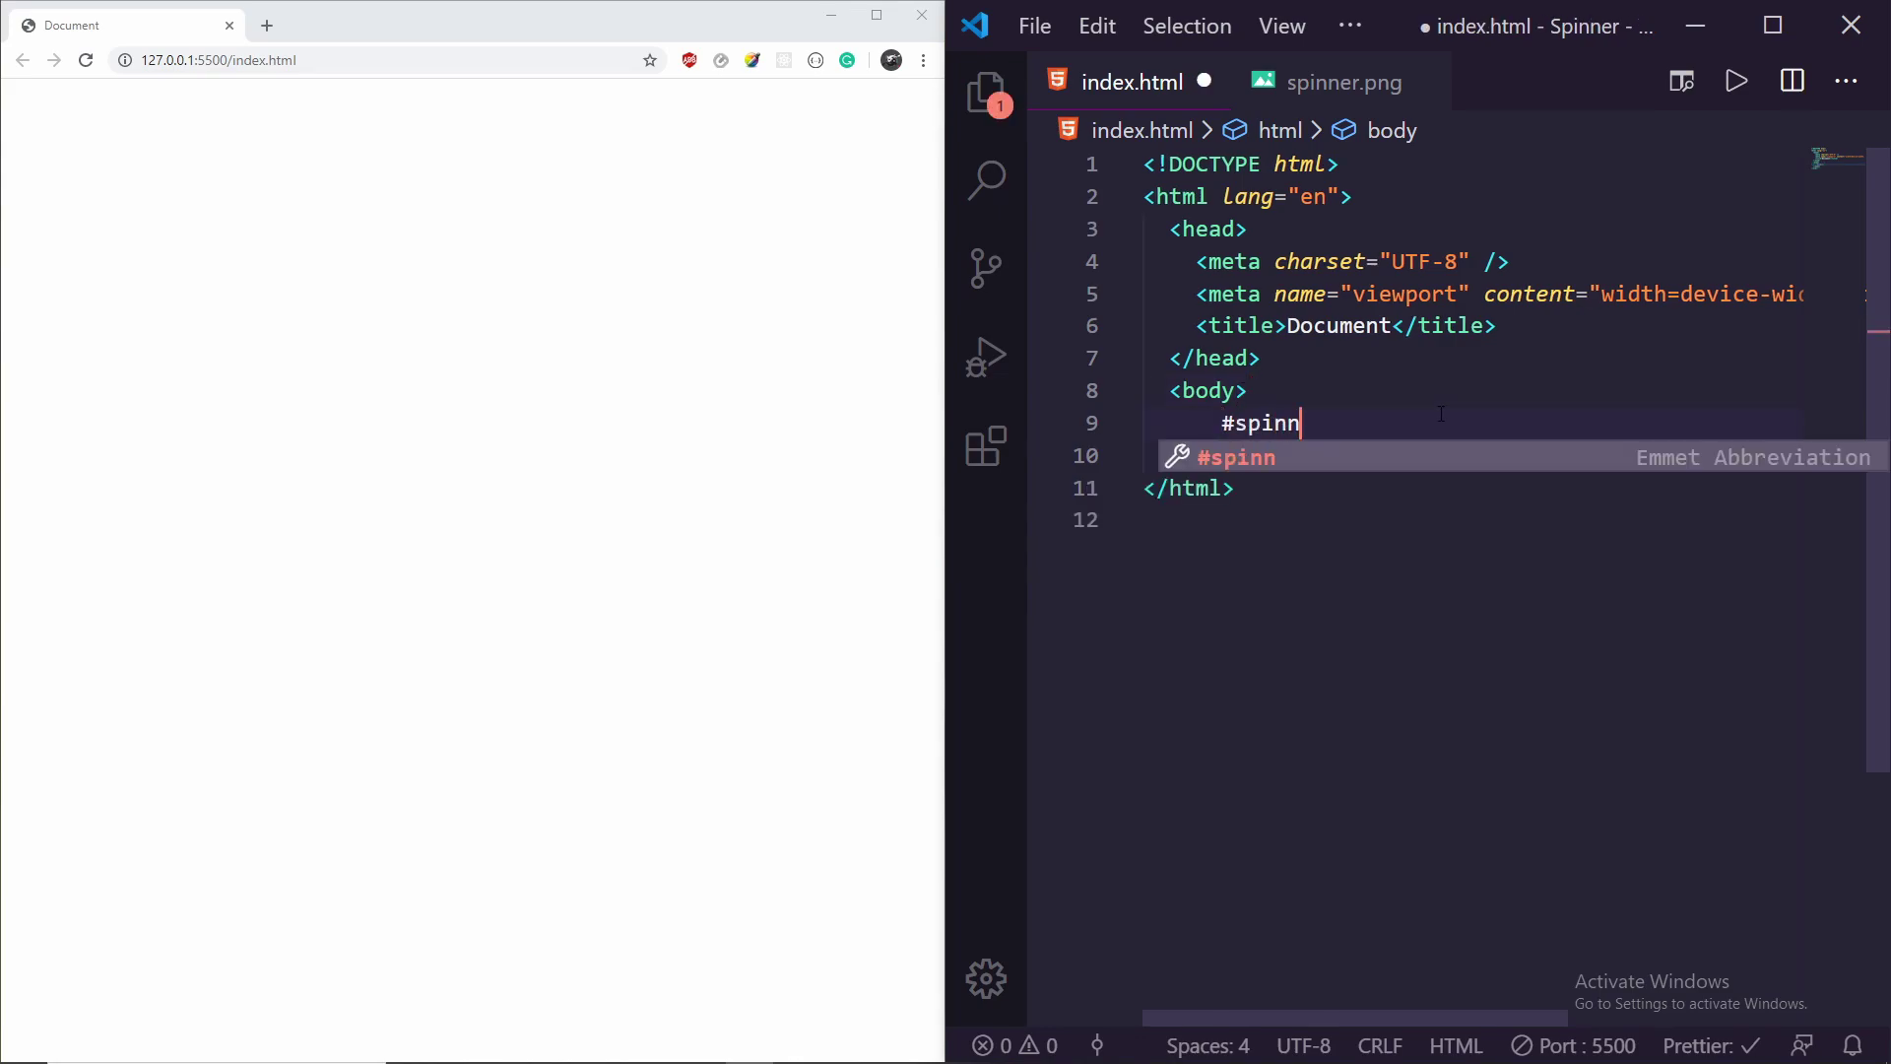
key(Tab)
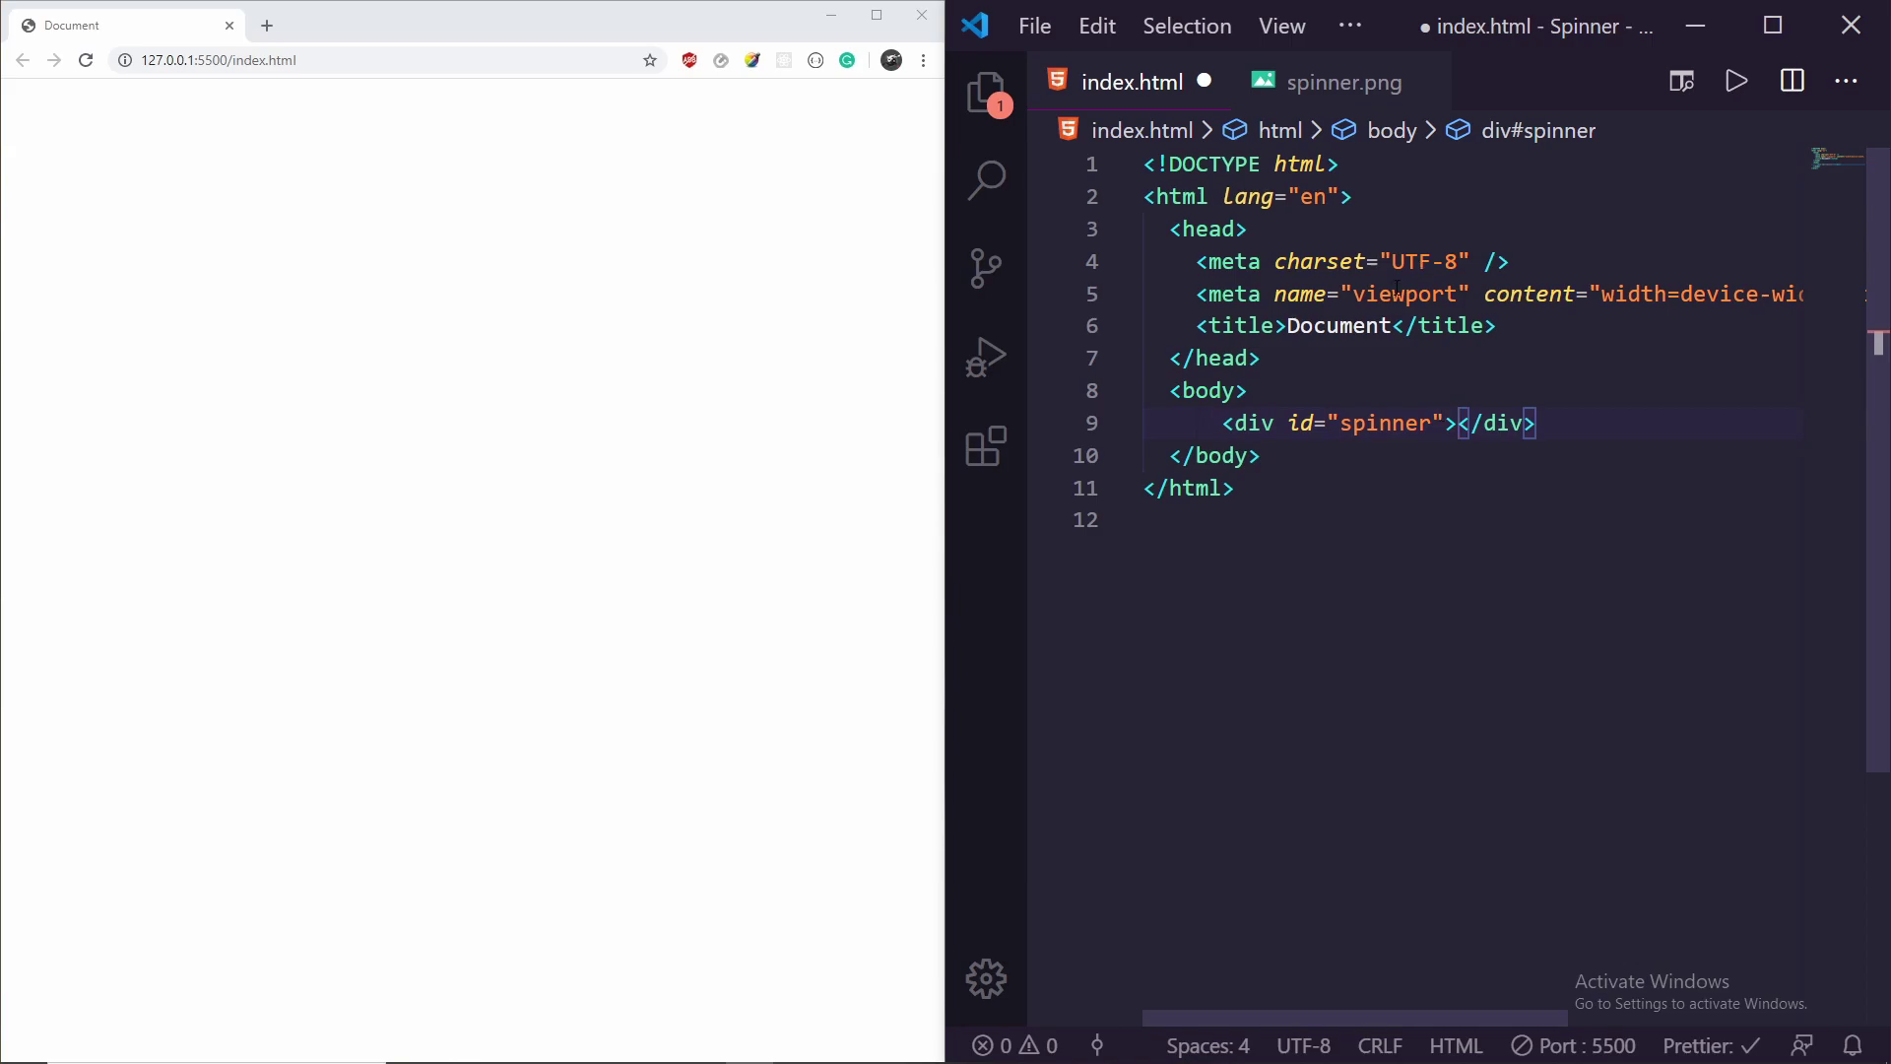
click(1549, 330)
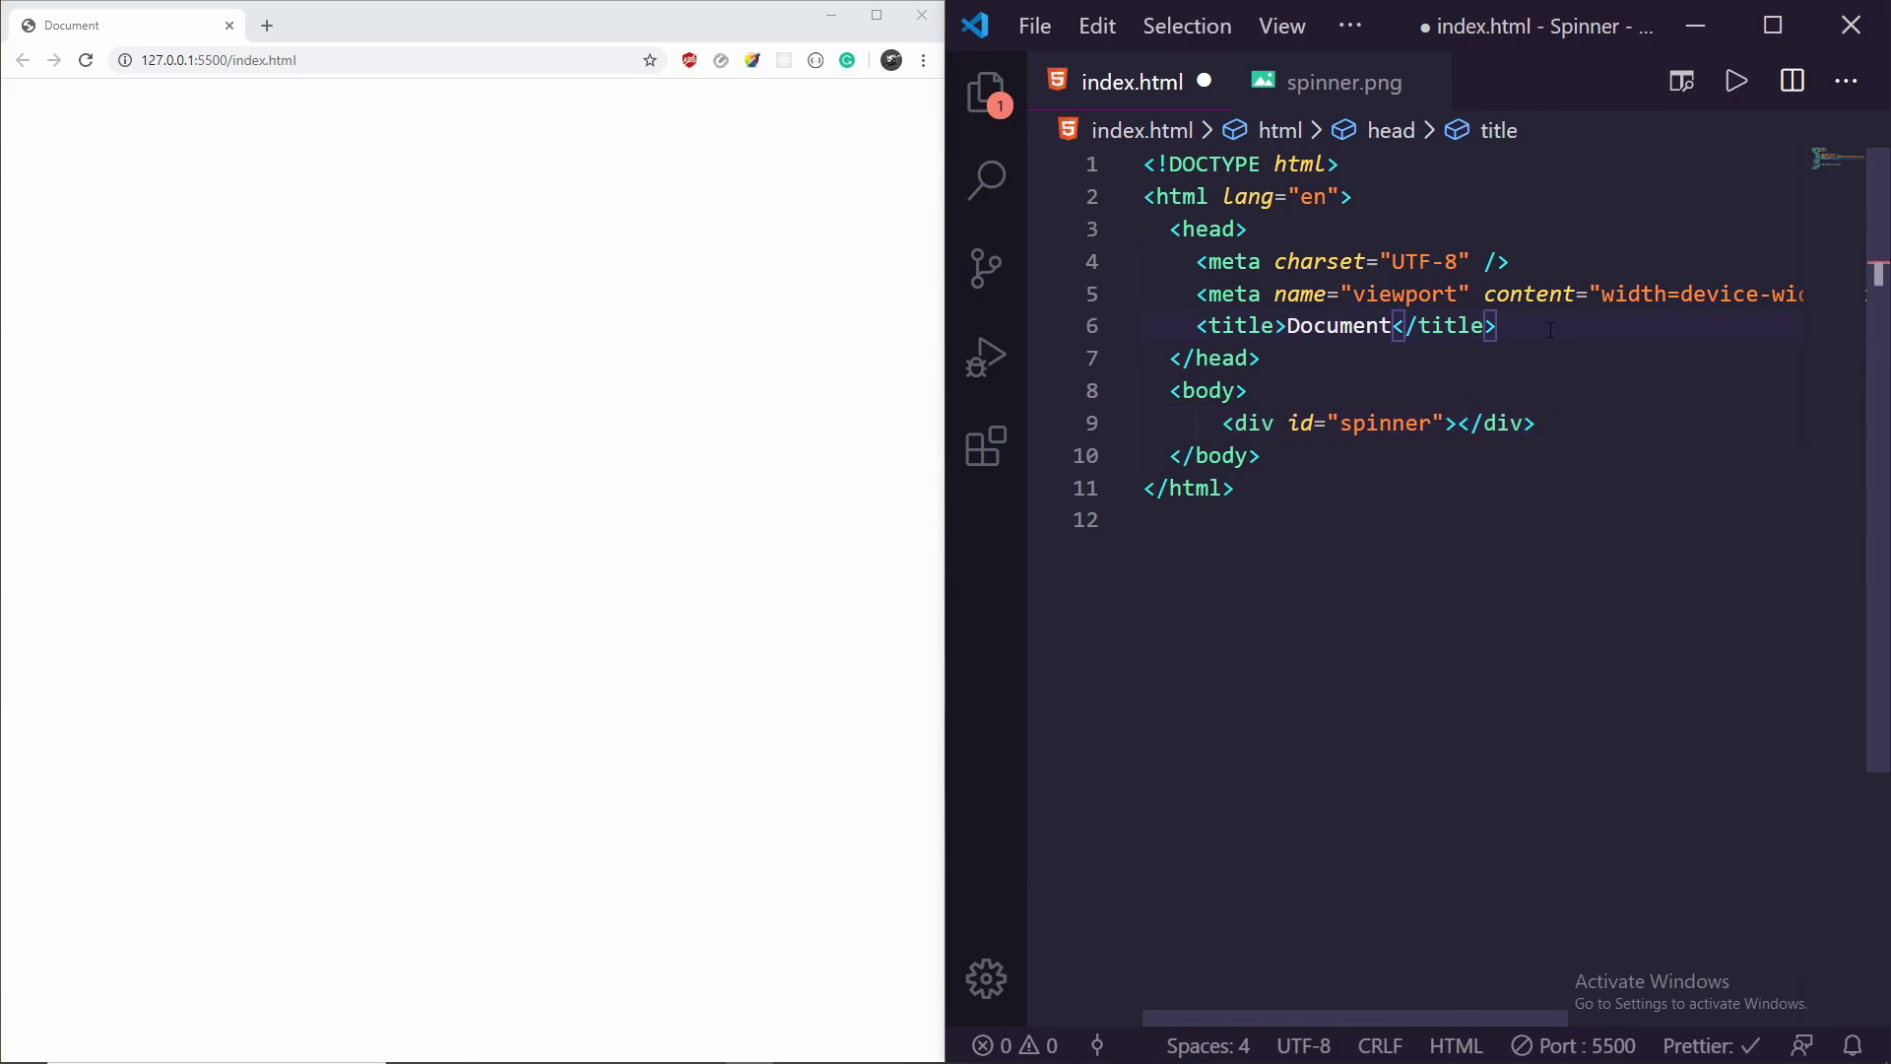
Step: Add a style block after the title with a #spinner rule set to position: absolute
key(Return)
text(style)
key(Tab)
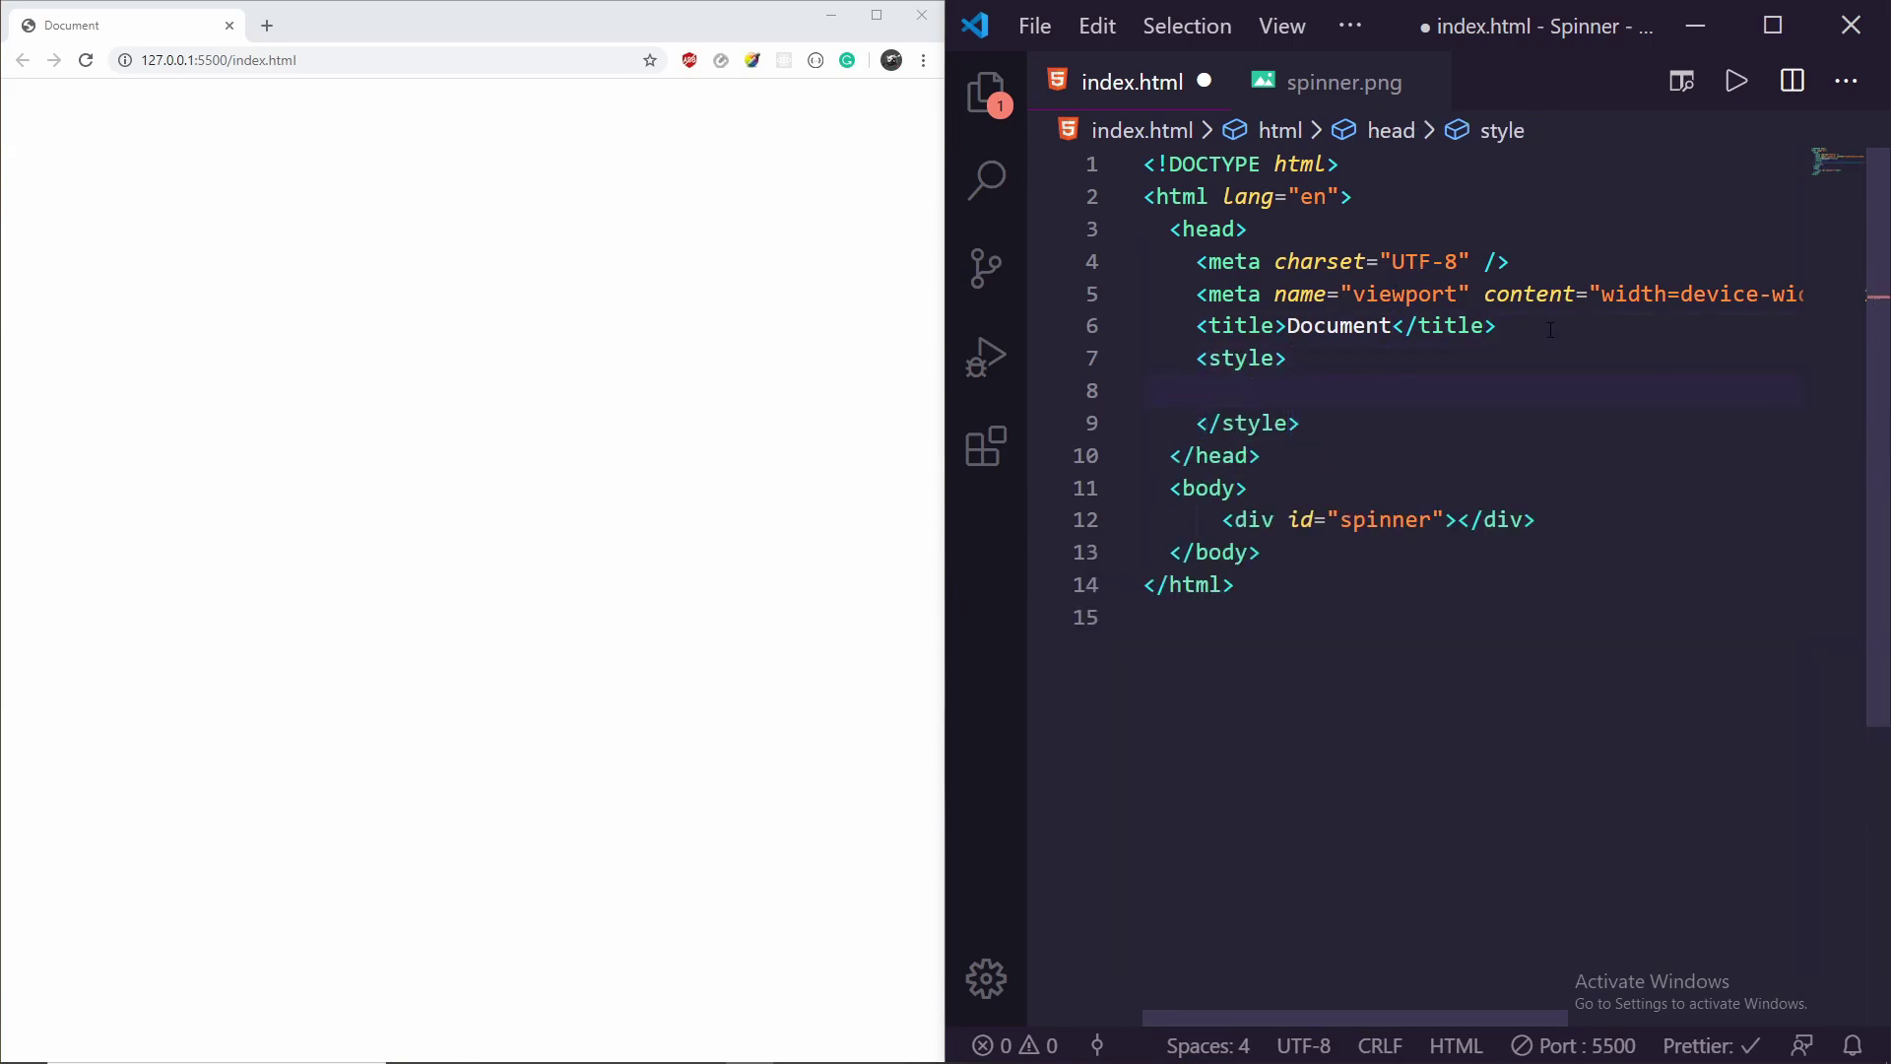
text(#spinner {)
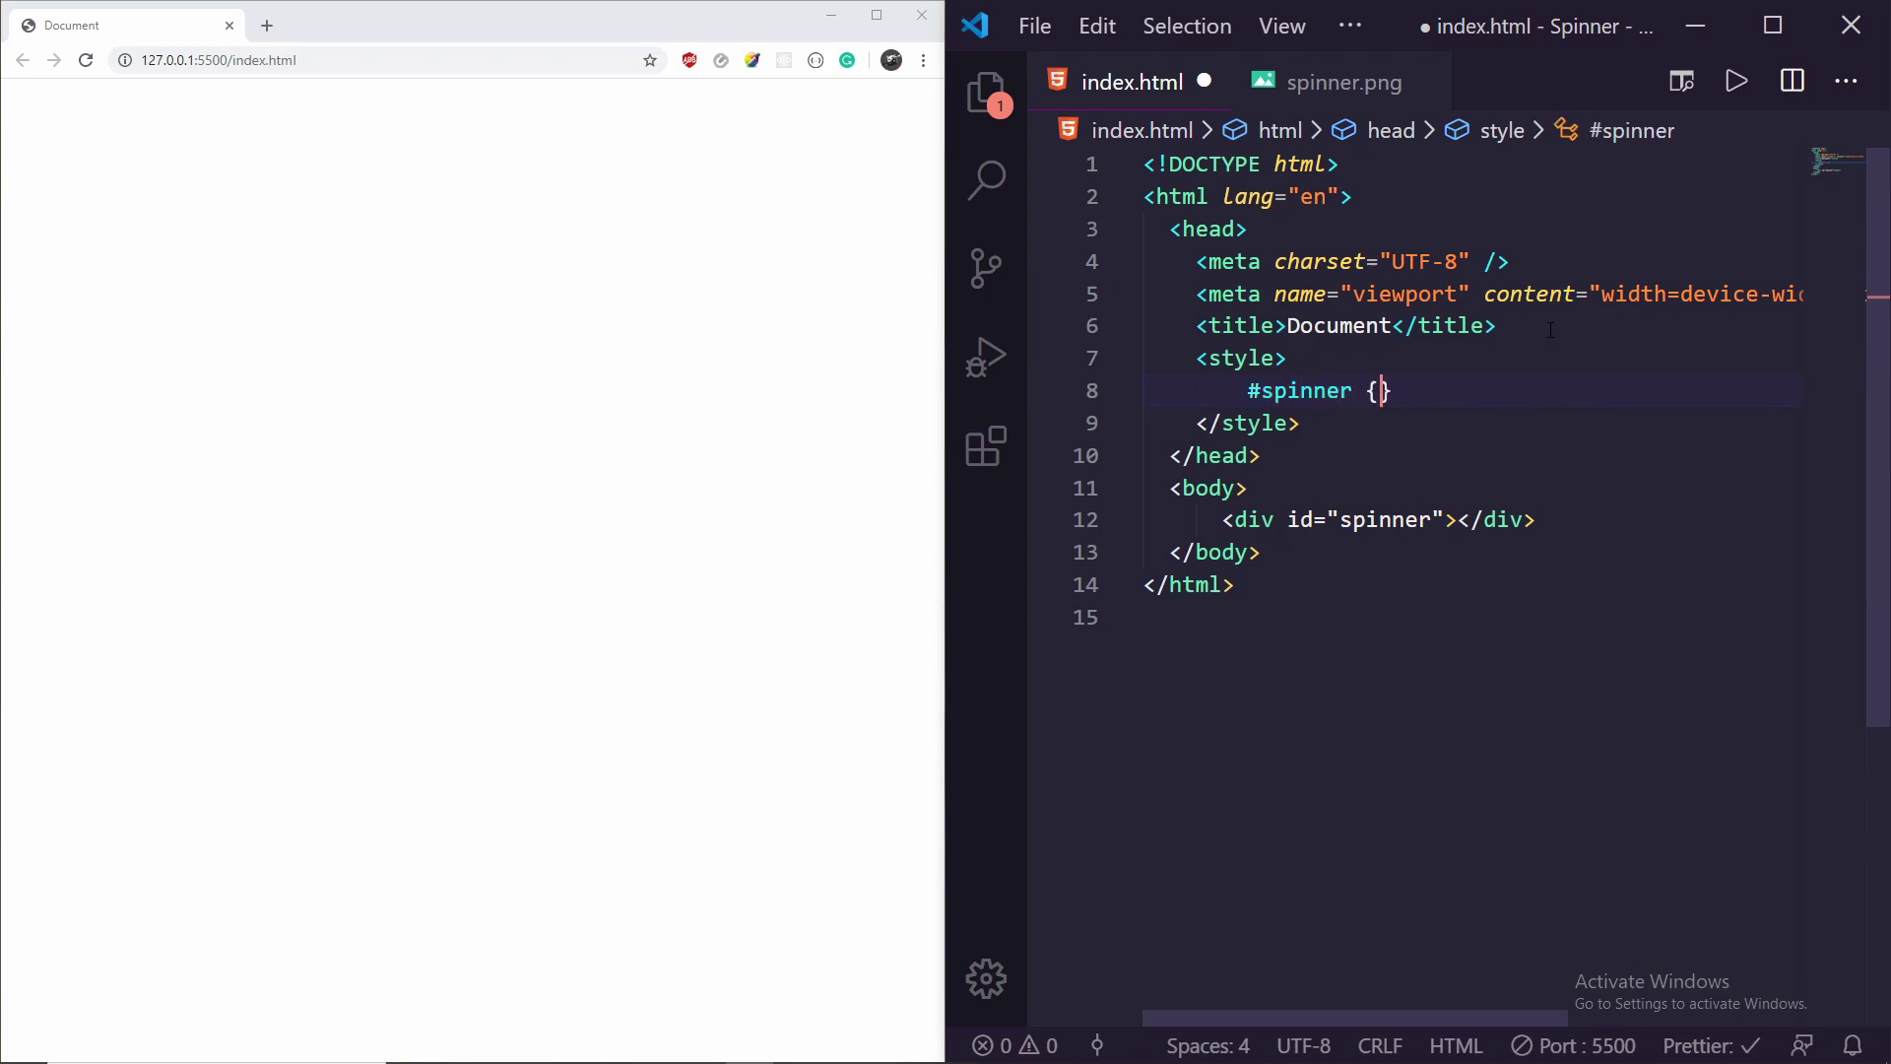
key(Return)
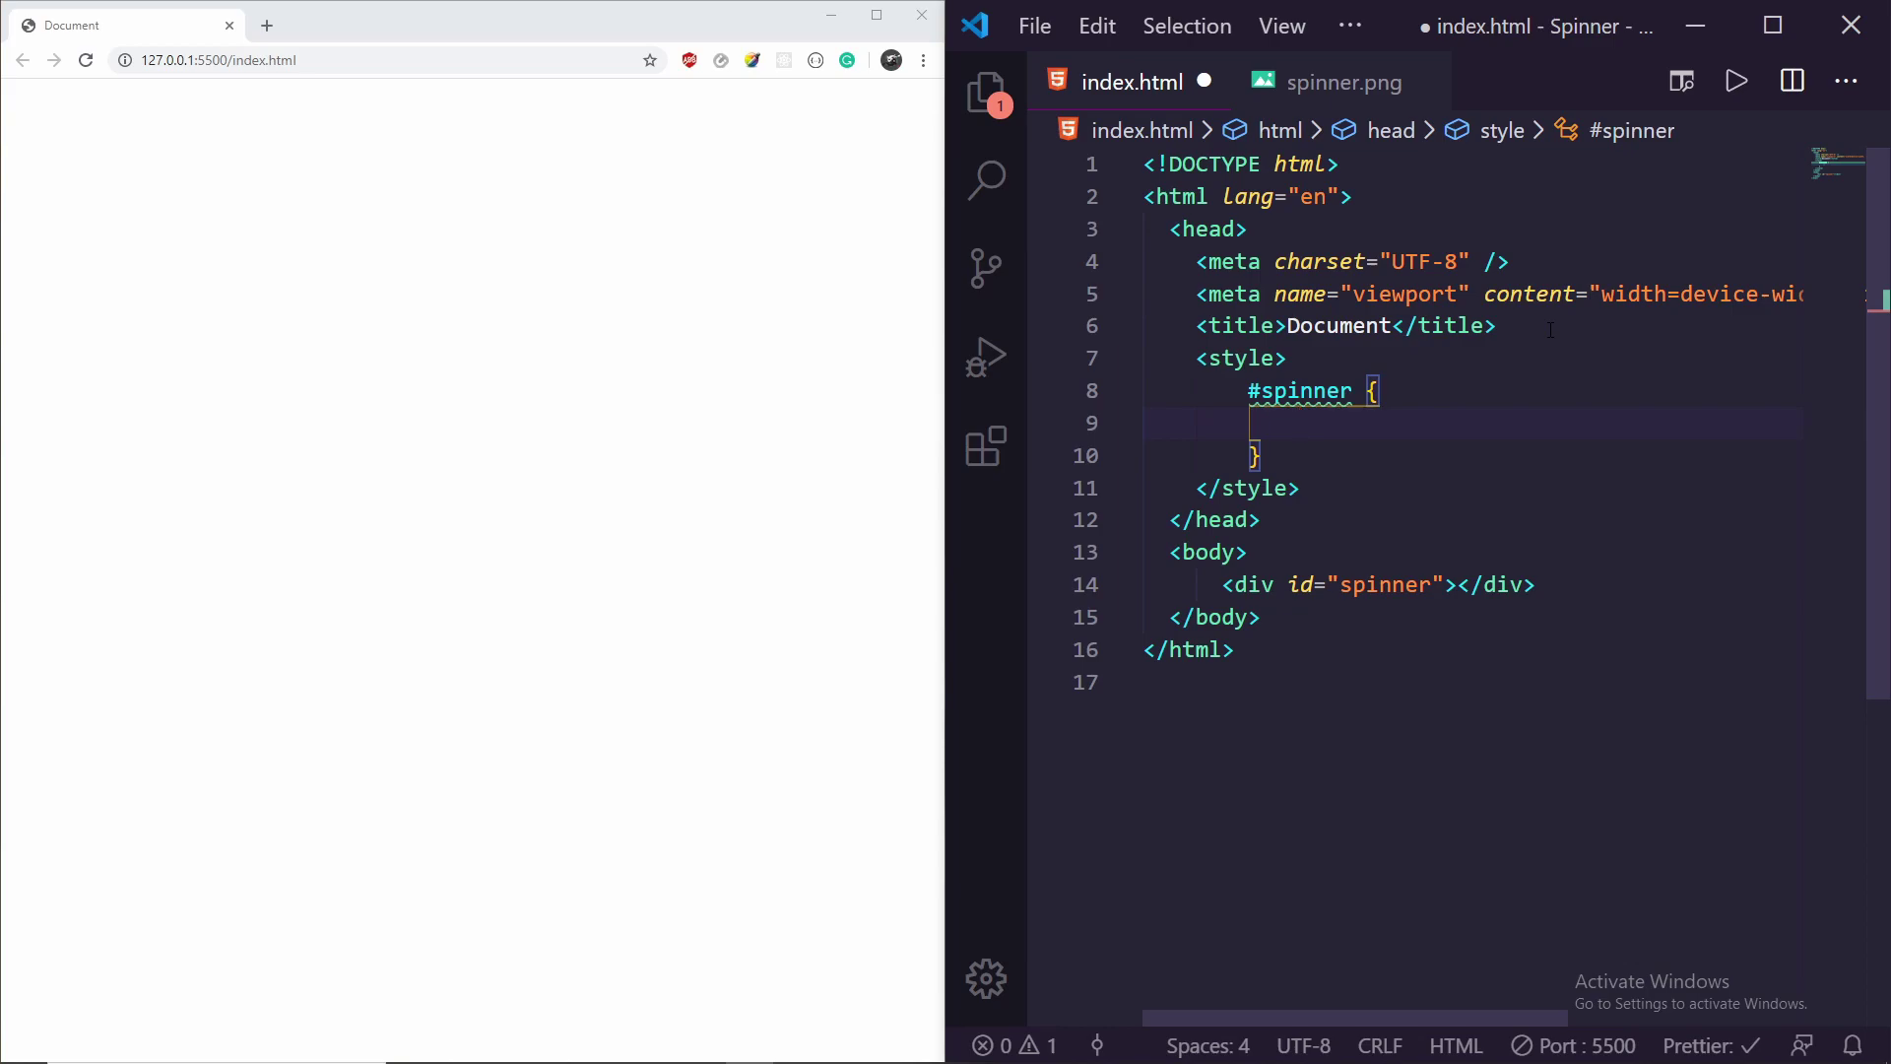
text(abso)
key(BackSpace)
text(position)
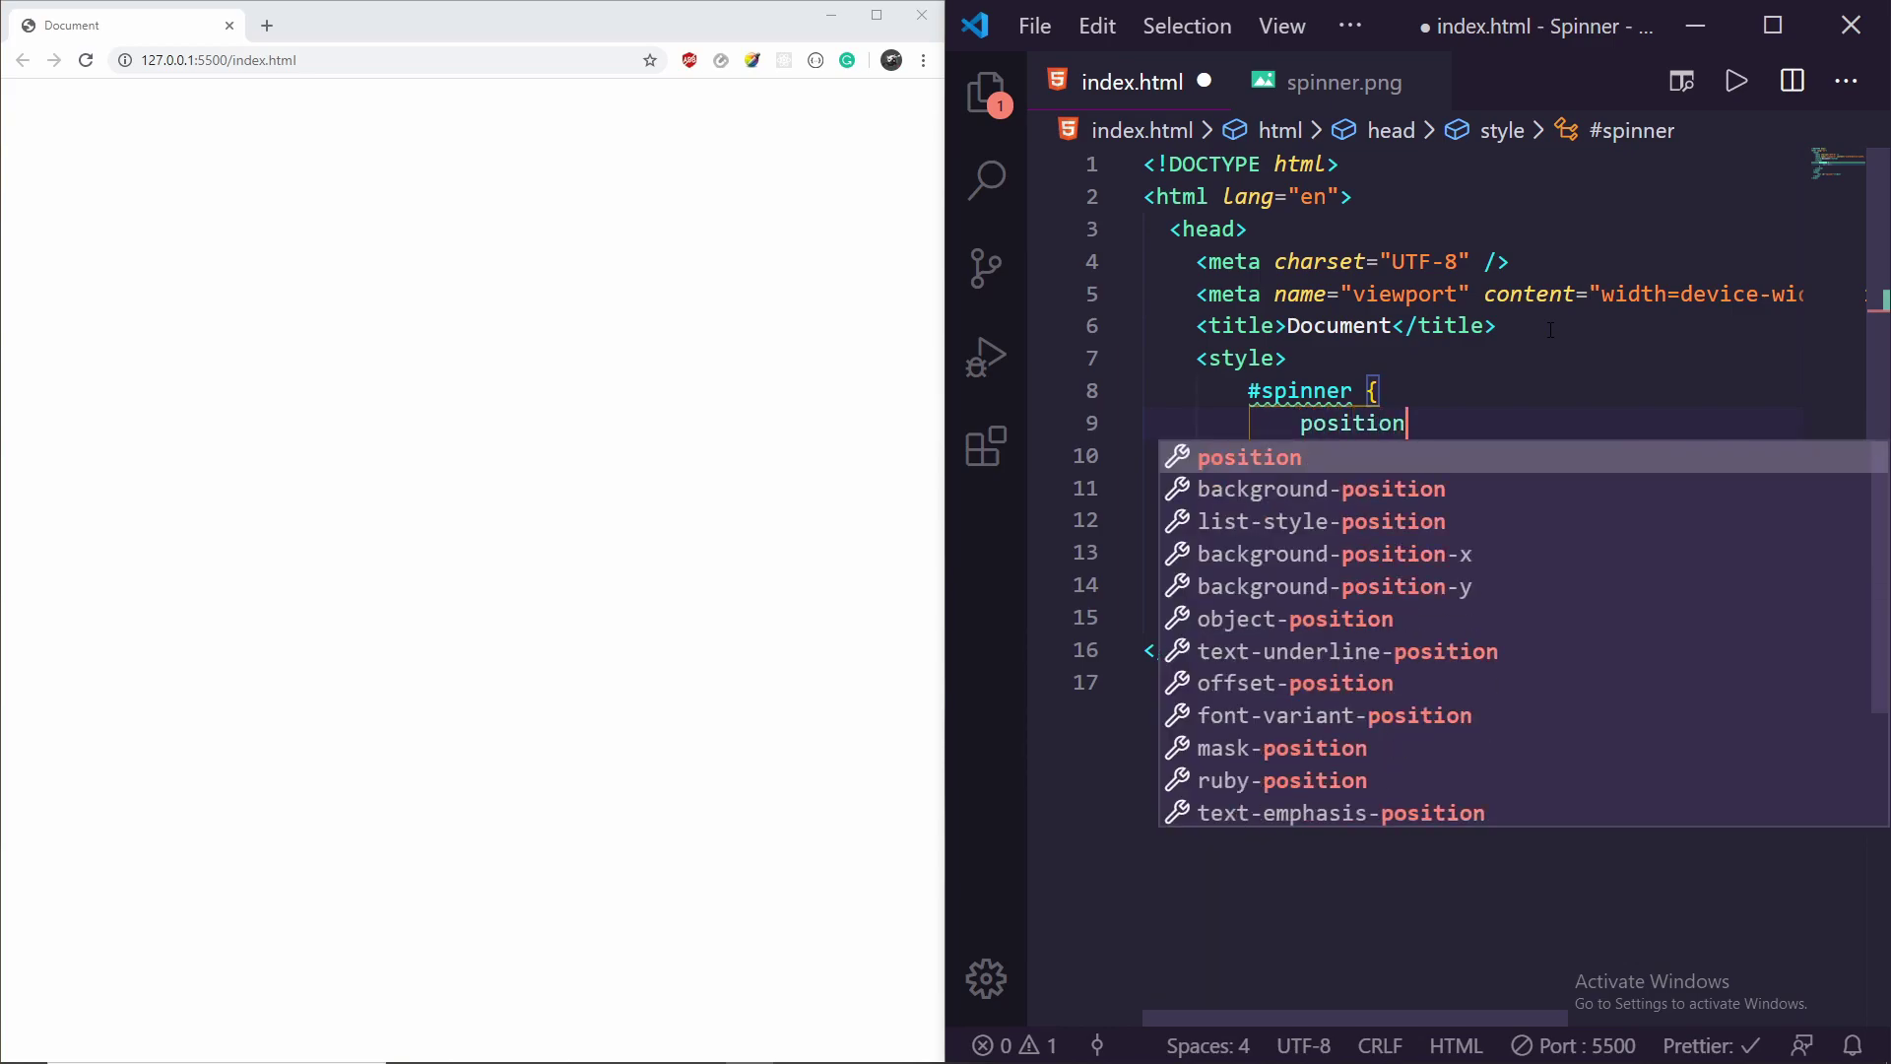
key(Tab)
text(as)
key(Tab)
key(End)
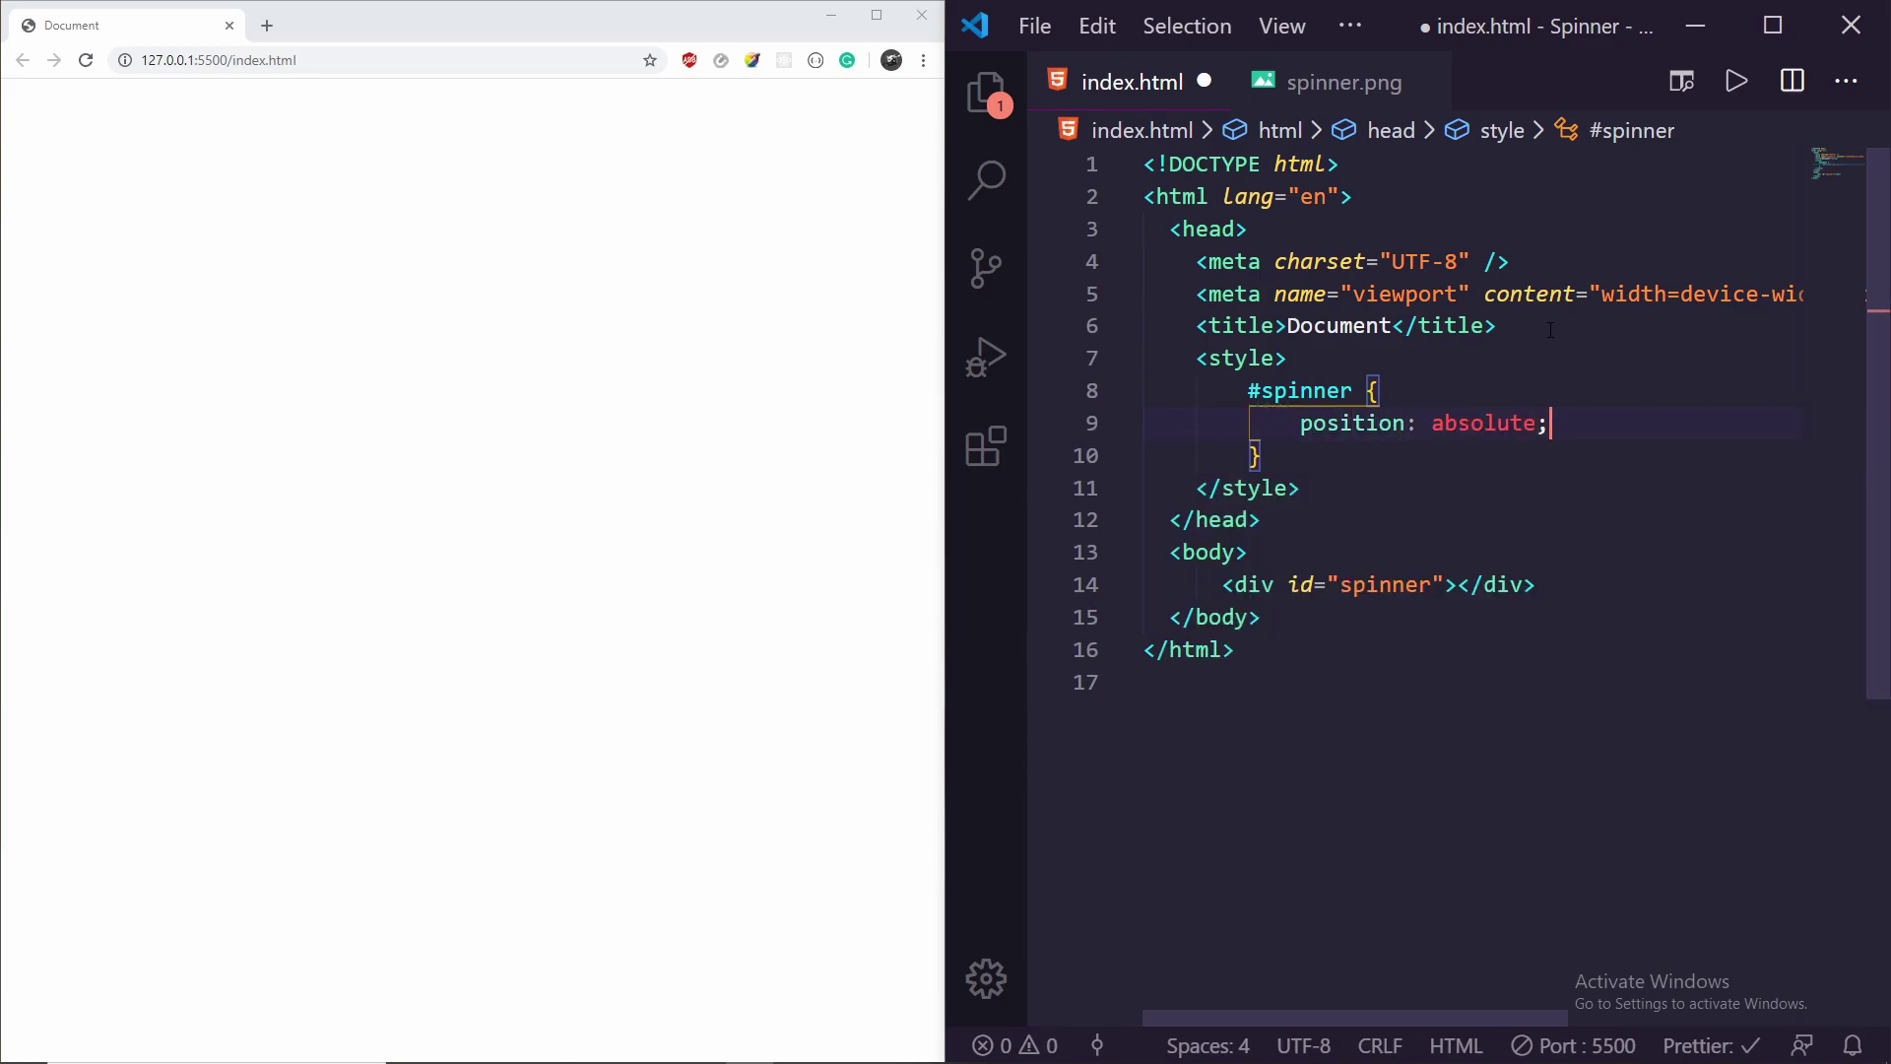
Step: Add top: 50% and left: 50% to the #spinner rule
key(Return)
text(top)
key(Tab)
text(50)
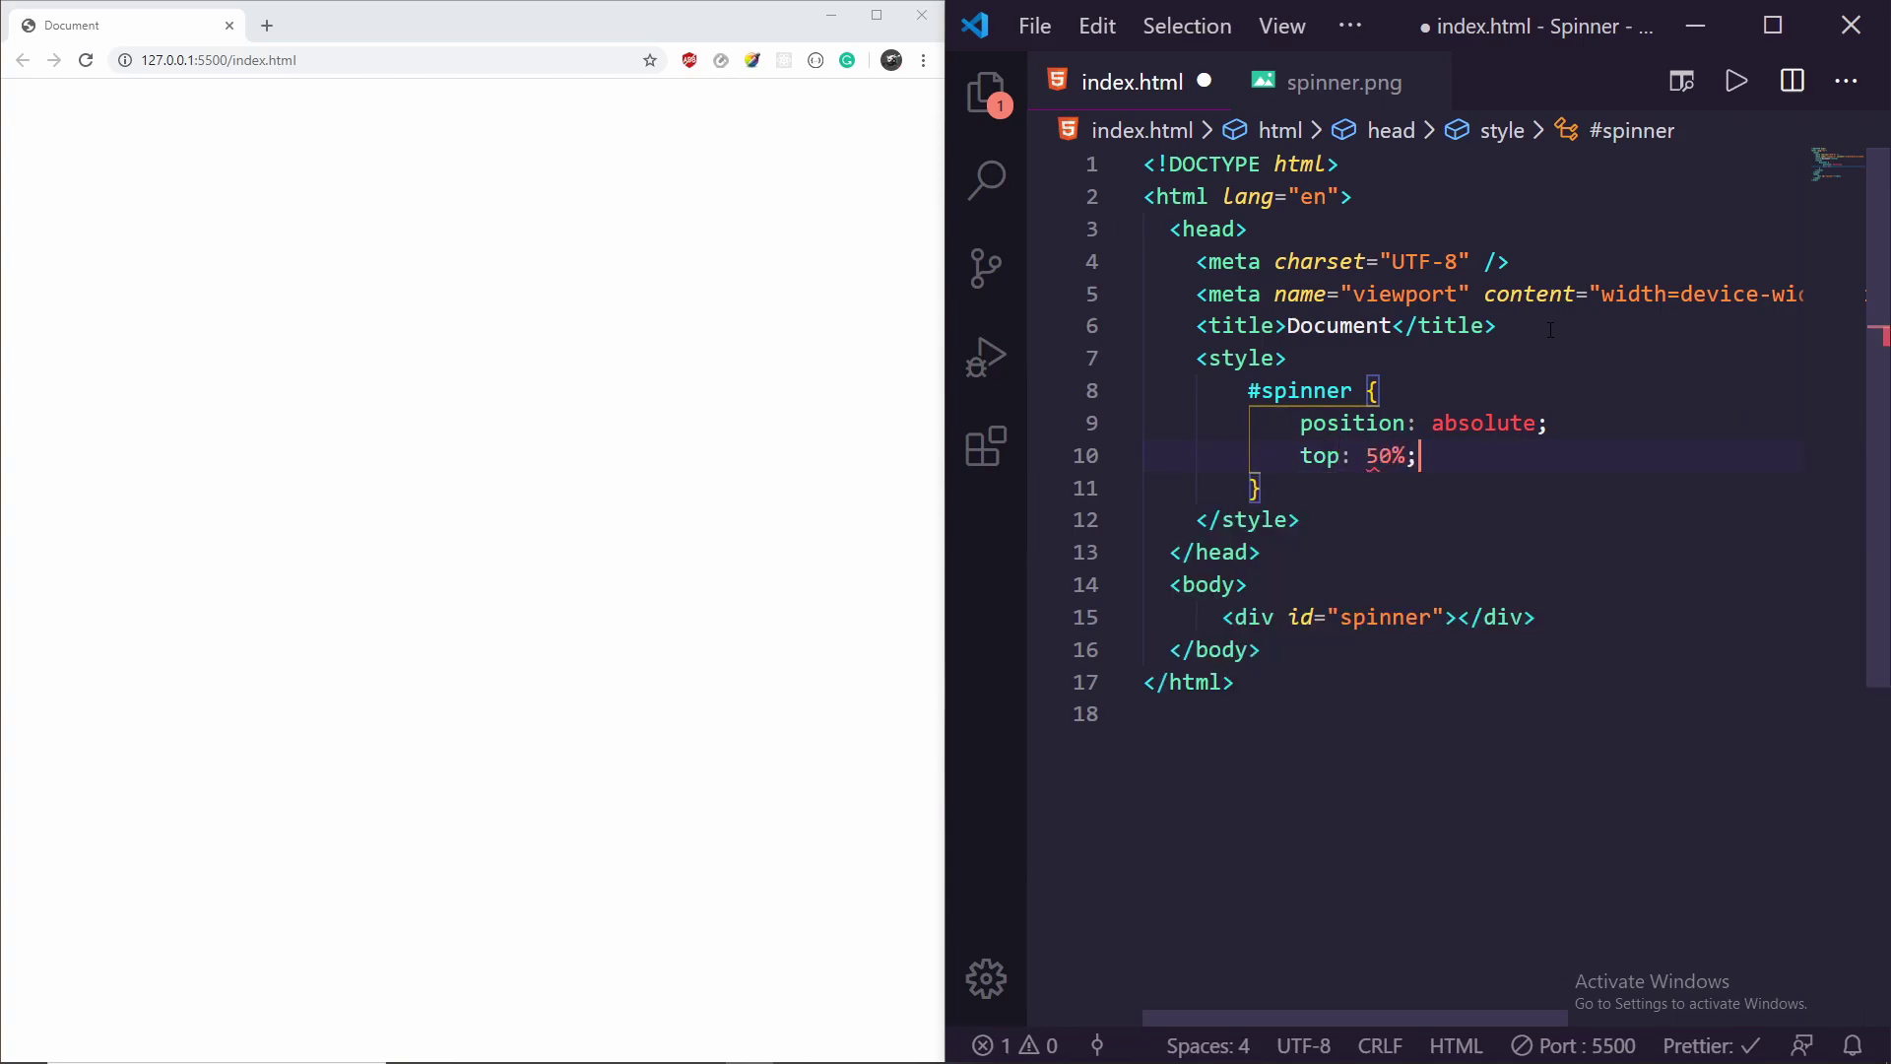
key(End)
key(Return)
text(left)
key(Tab)
text(50)
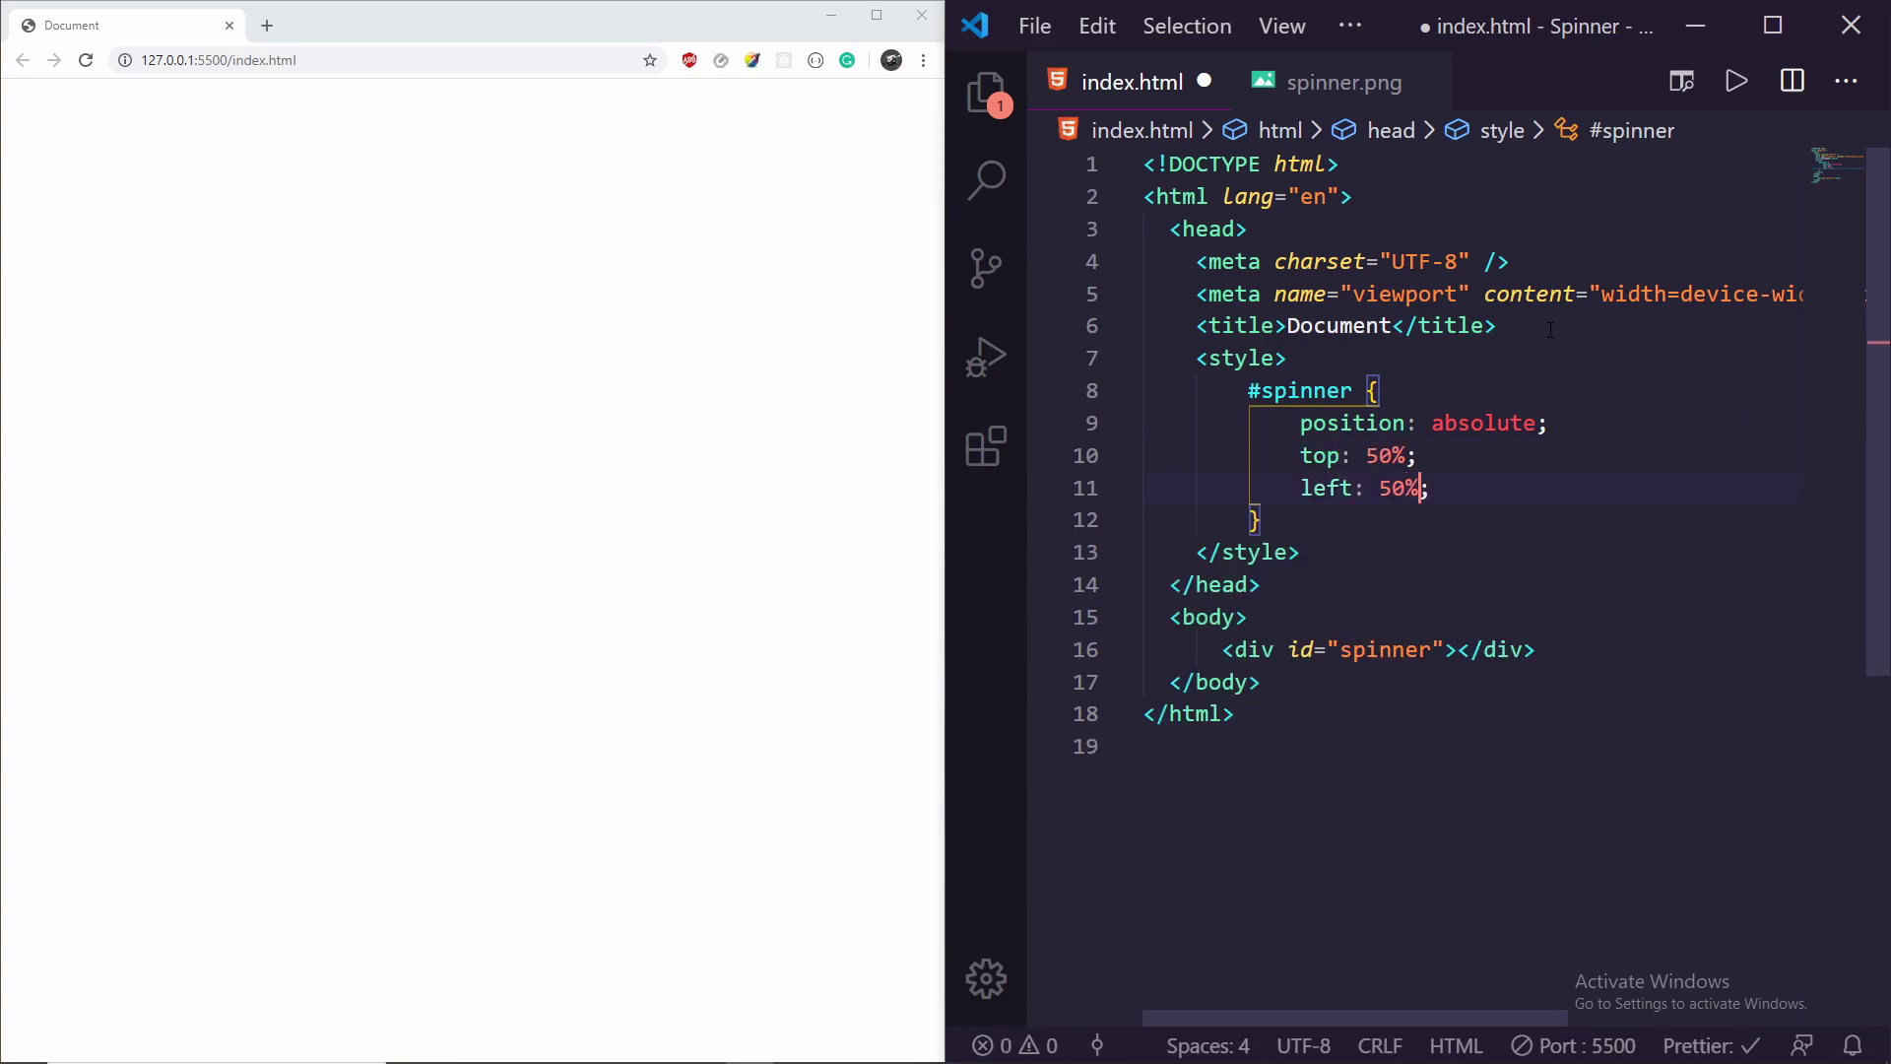
key(End)
Step: Add height: 200px and width: 200px to #spinner and save the page
key(Return)
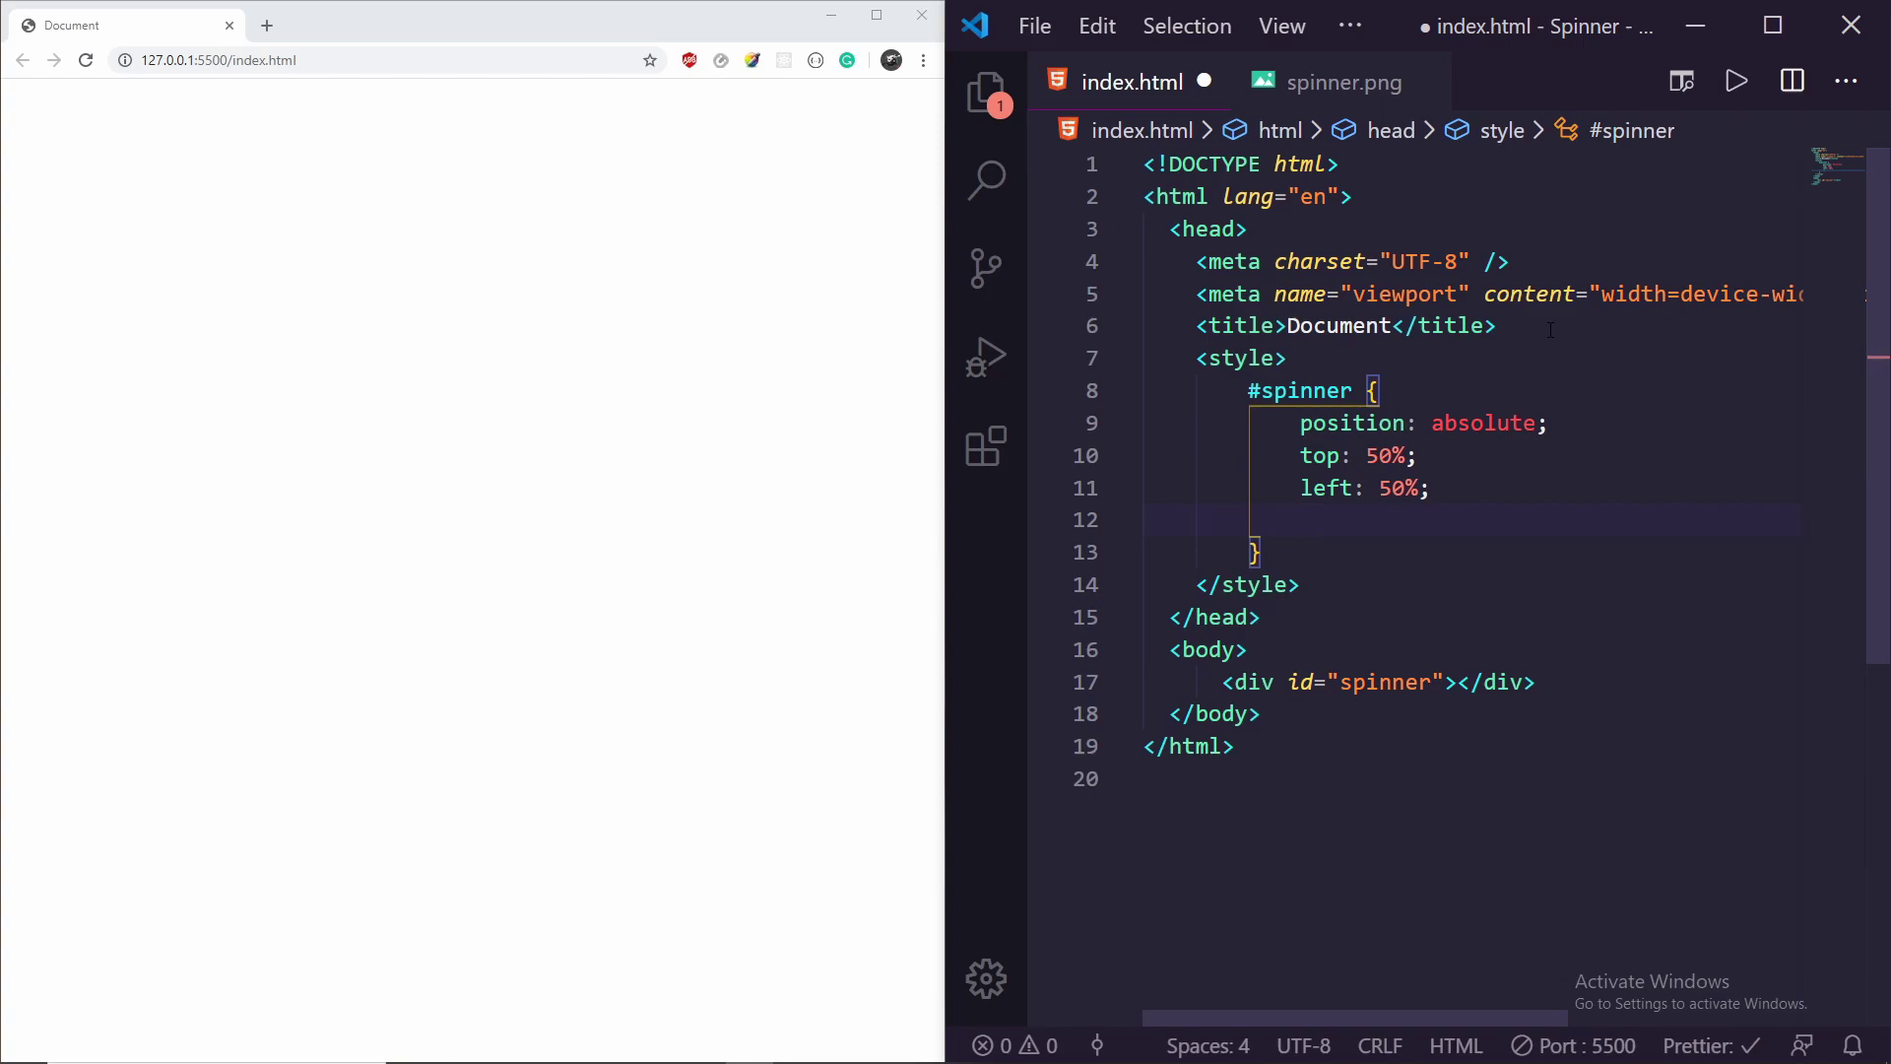
text(heigh)
key(Tab)
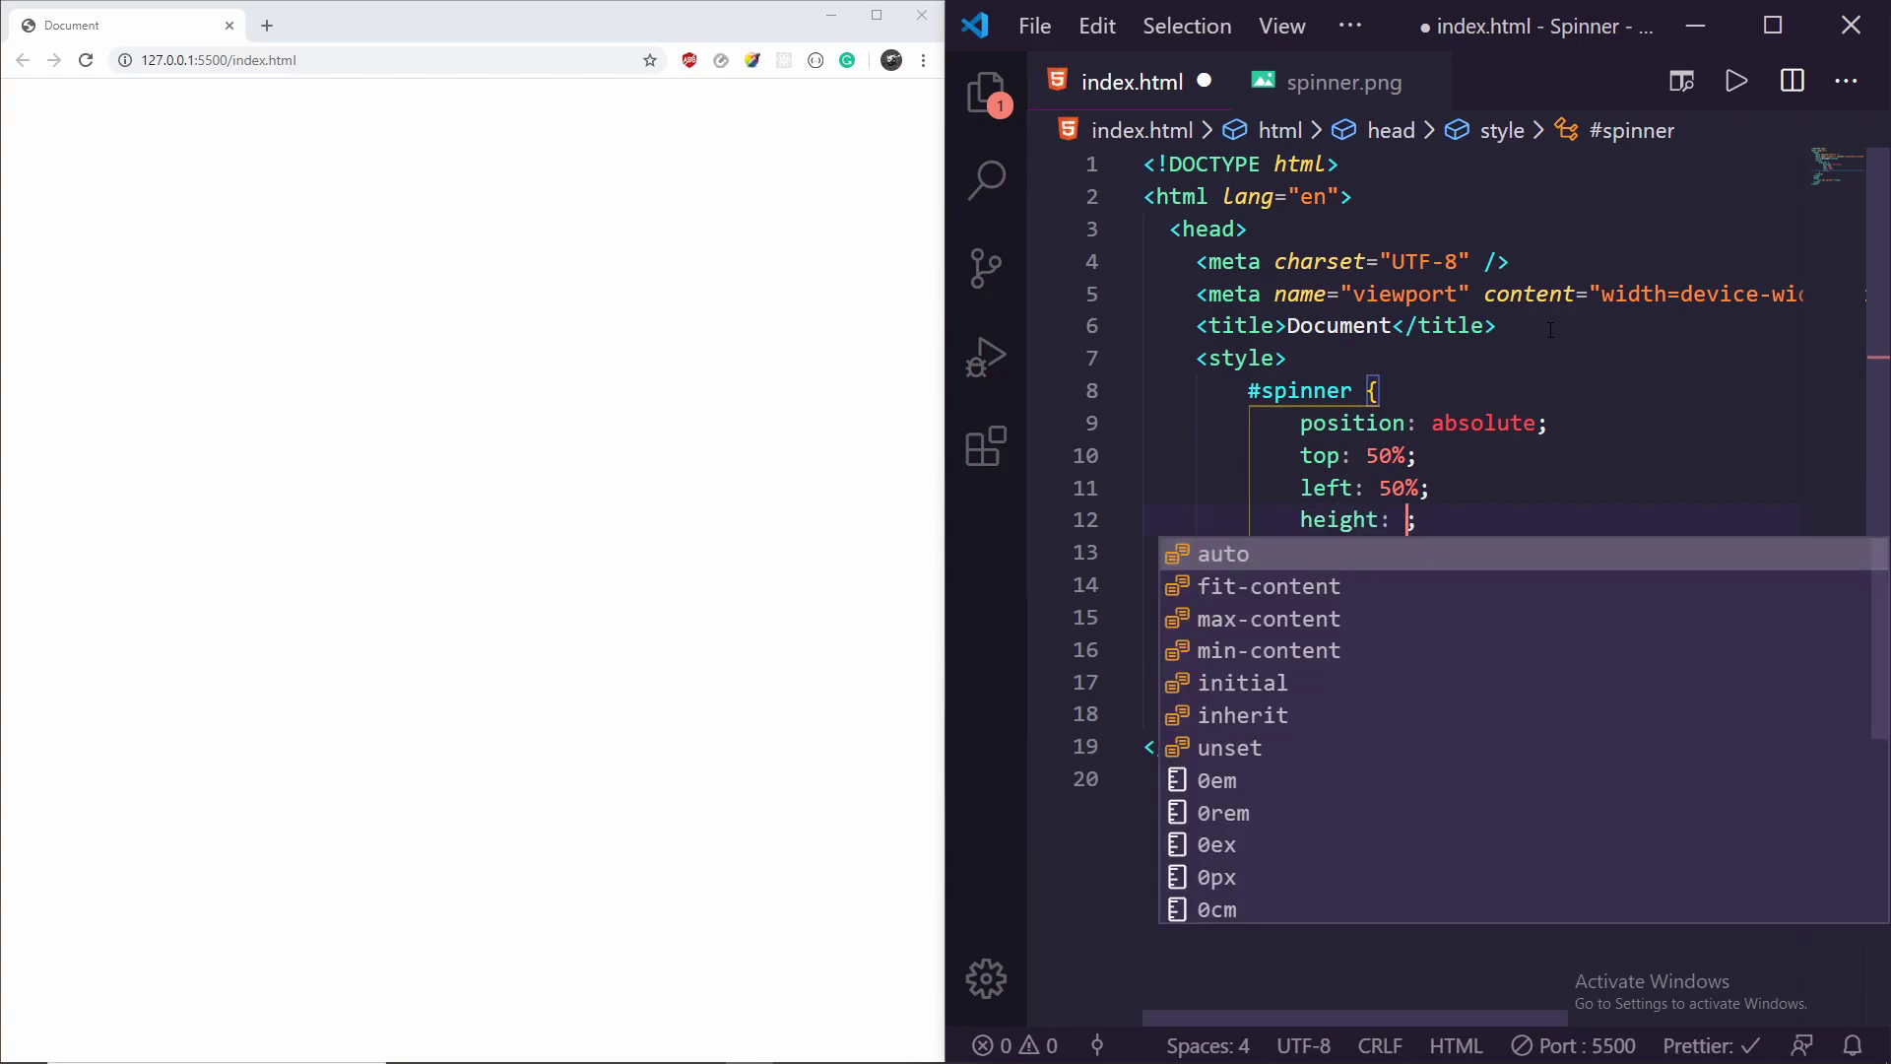
text(200p)
key(Tab)
key(End)
key(Return)
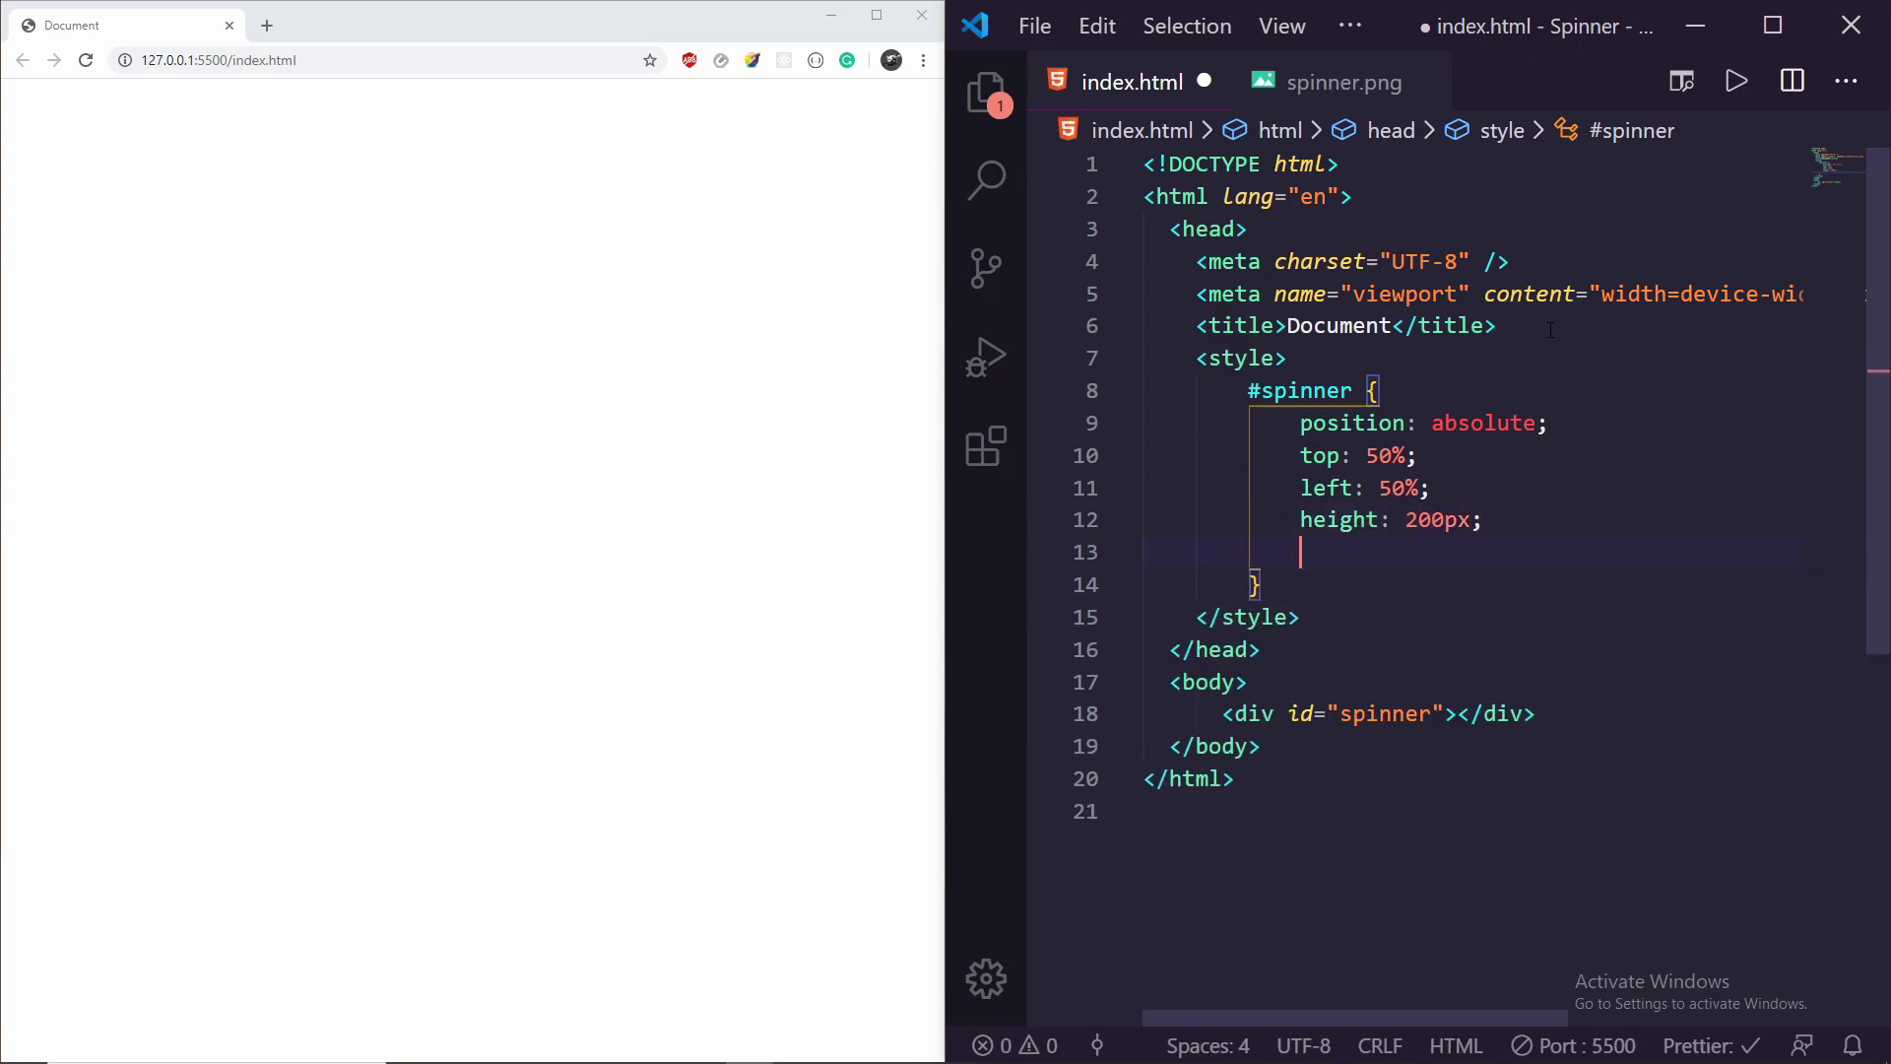
text(wi)
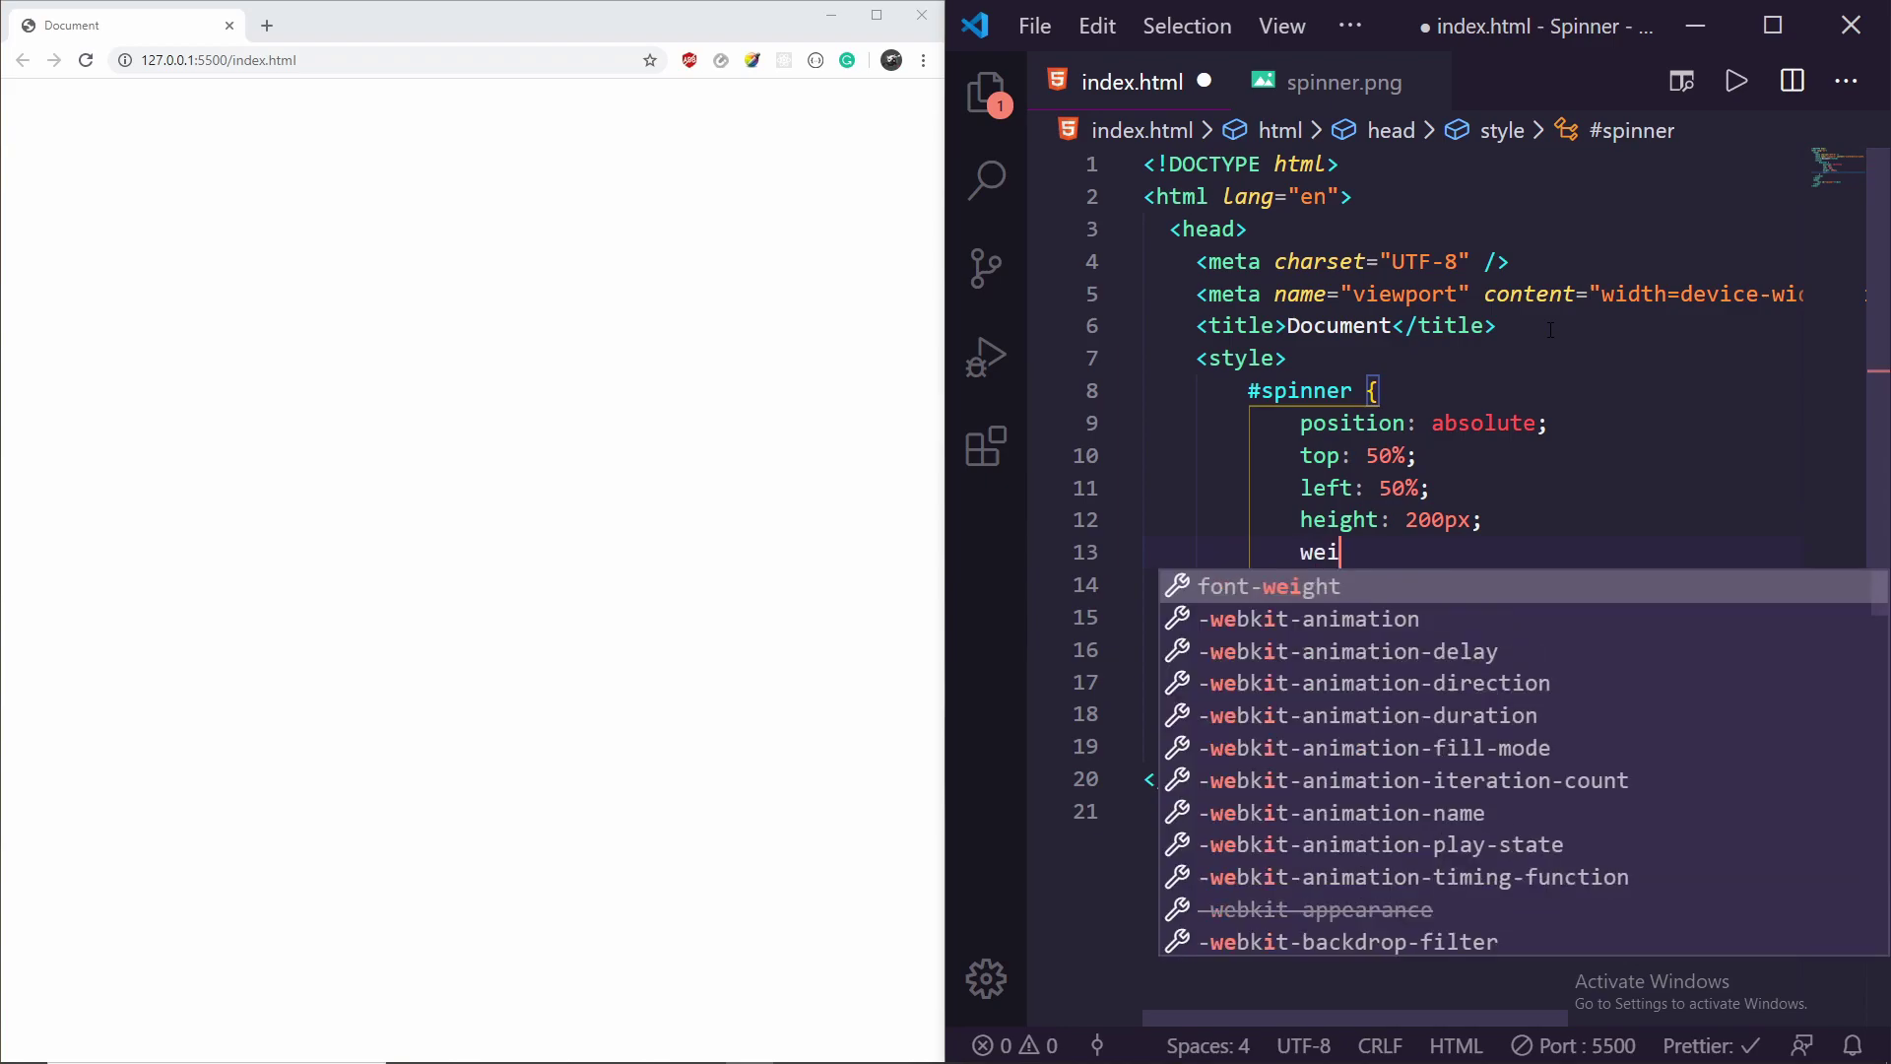
key(BackSpace)
text(id)
key(Tab)
text(200)
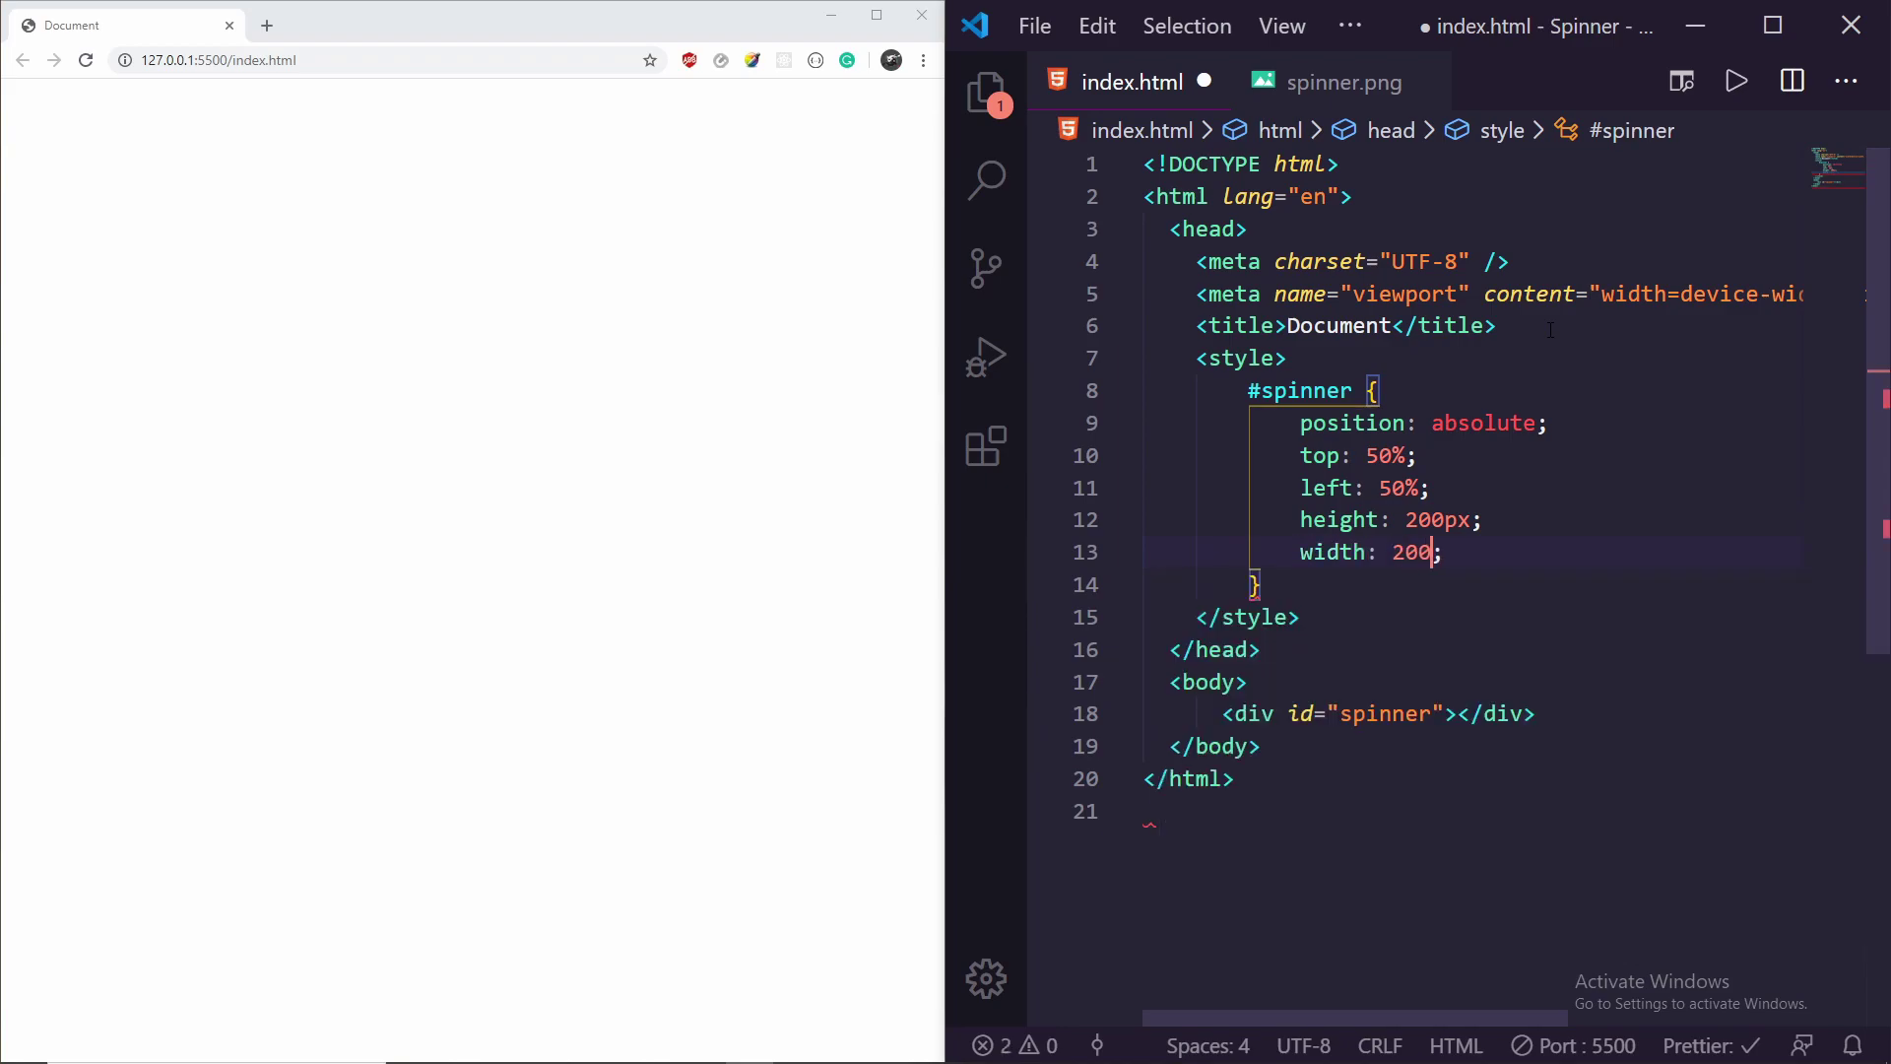
text(px)
key(ctrl+s)
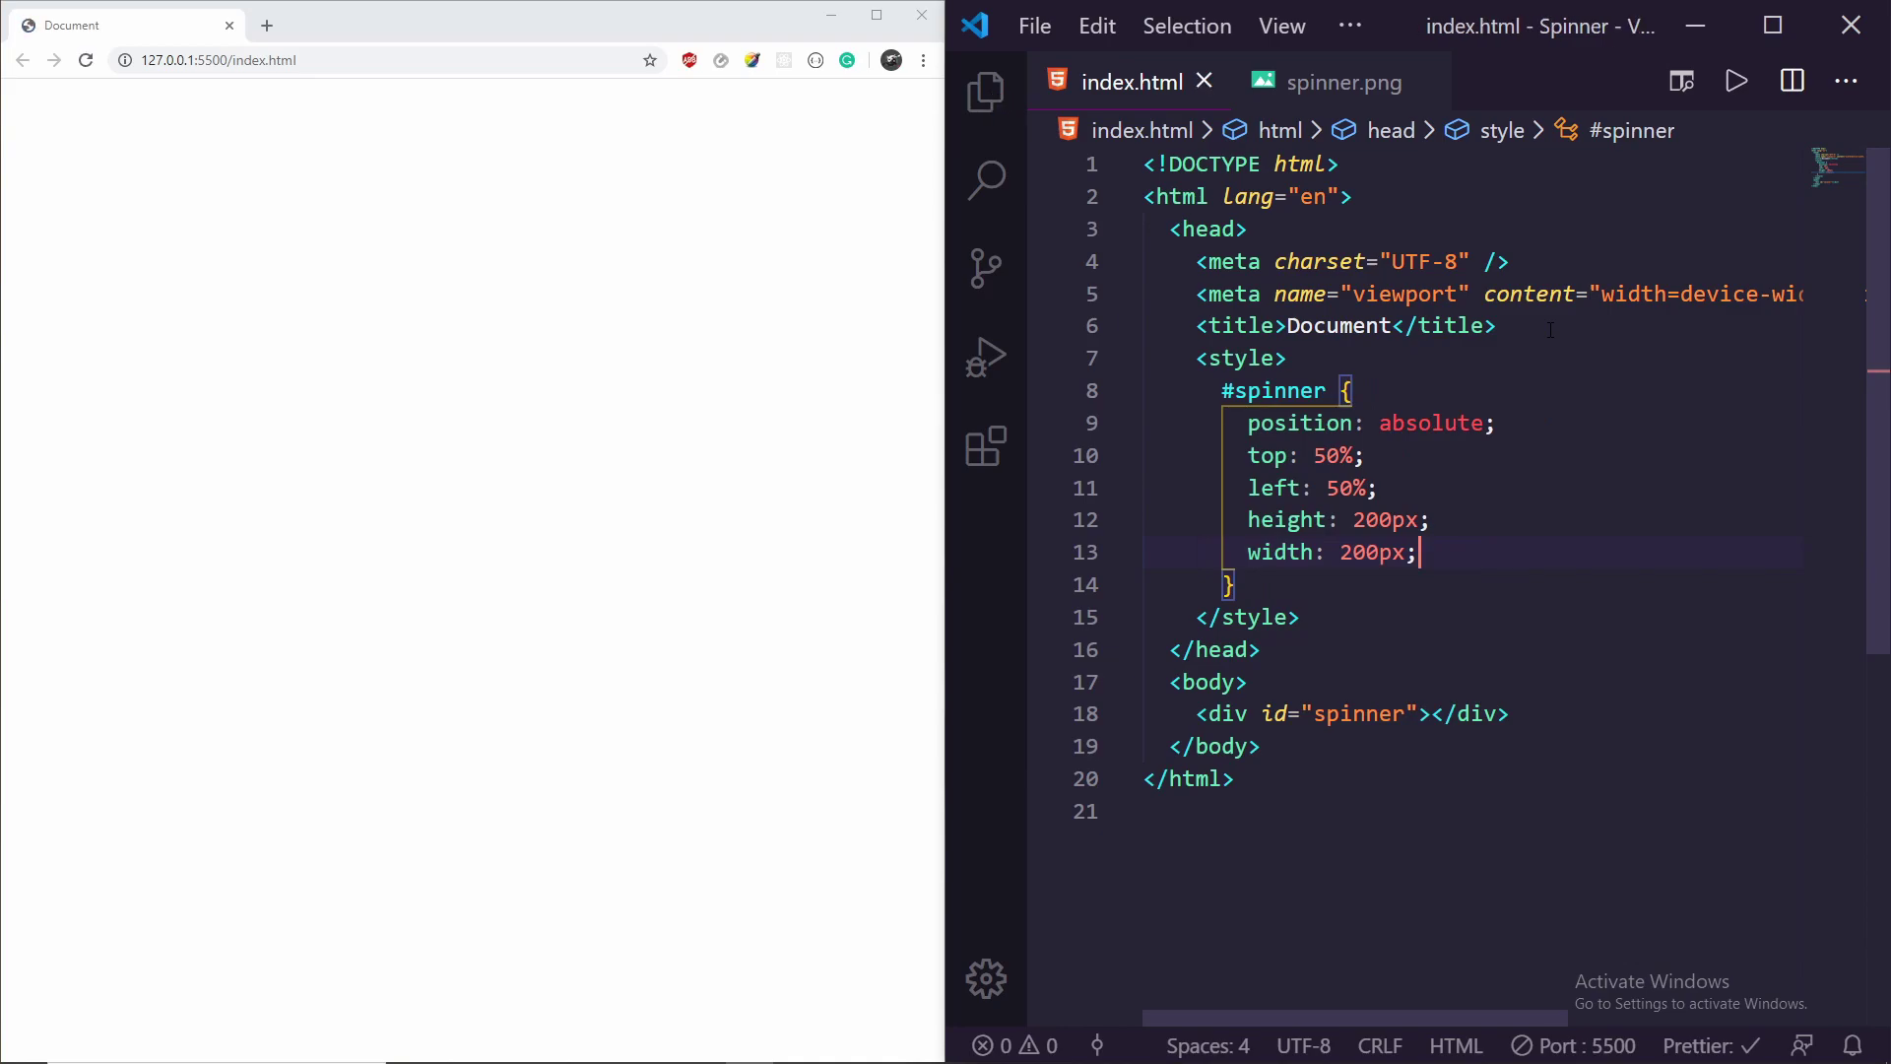
Step: Give #spinner a black background and save so the square appears
key(Return)
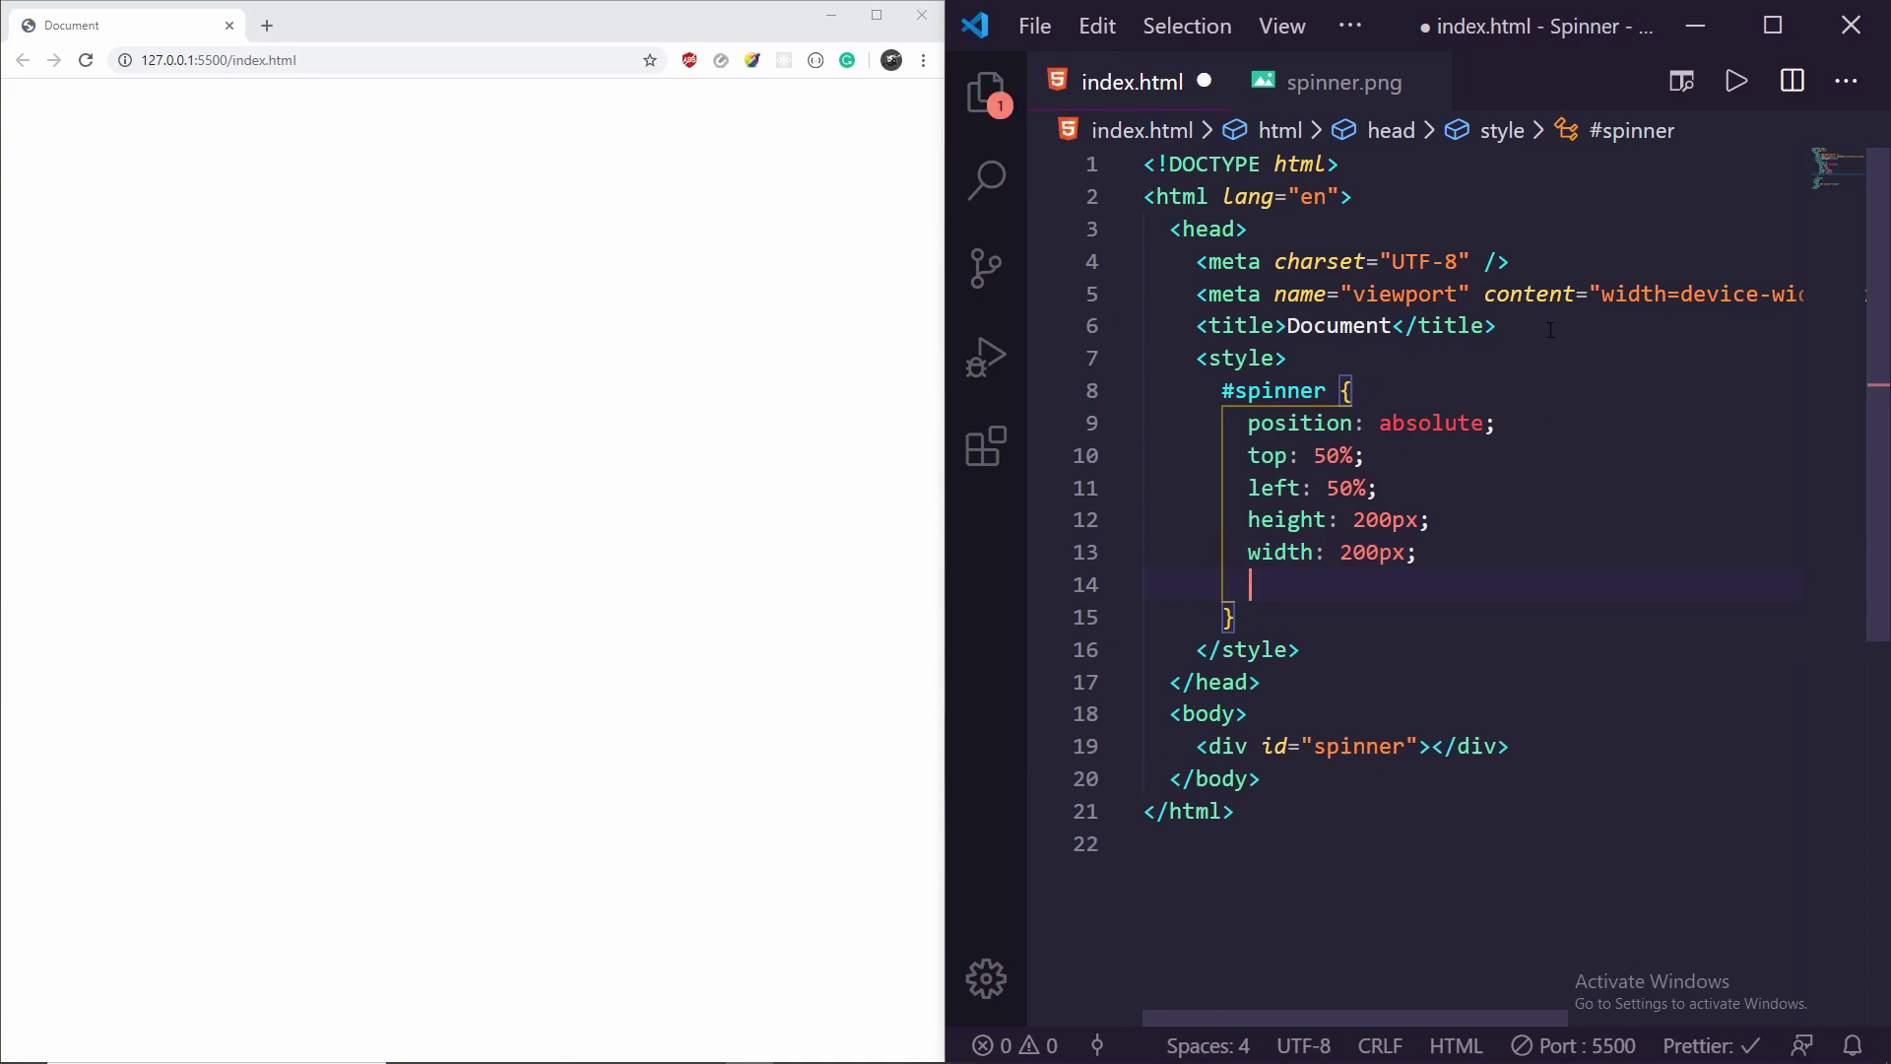
text(background: )
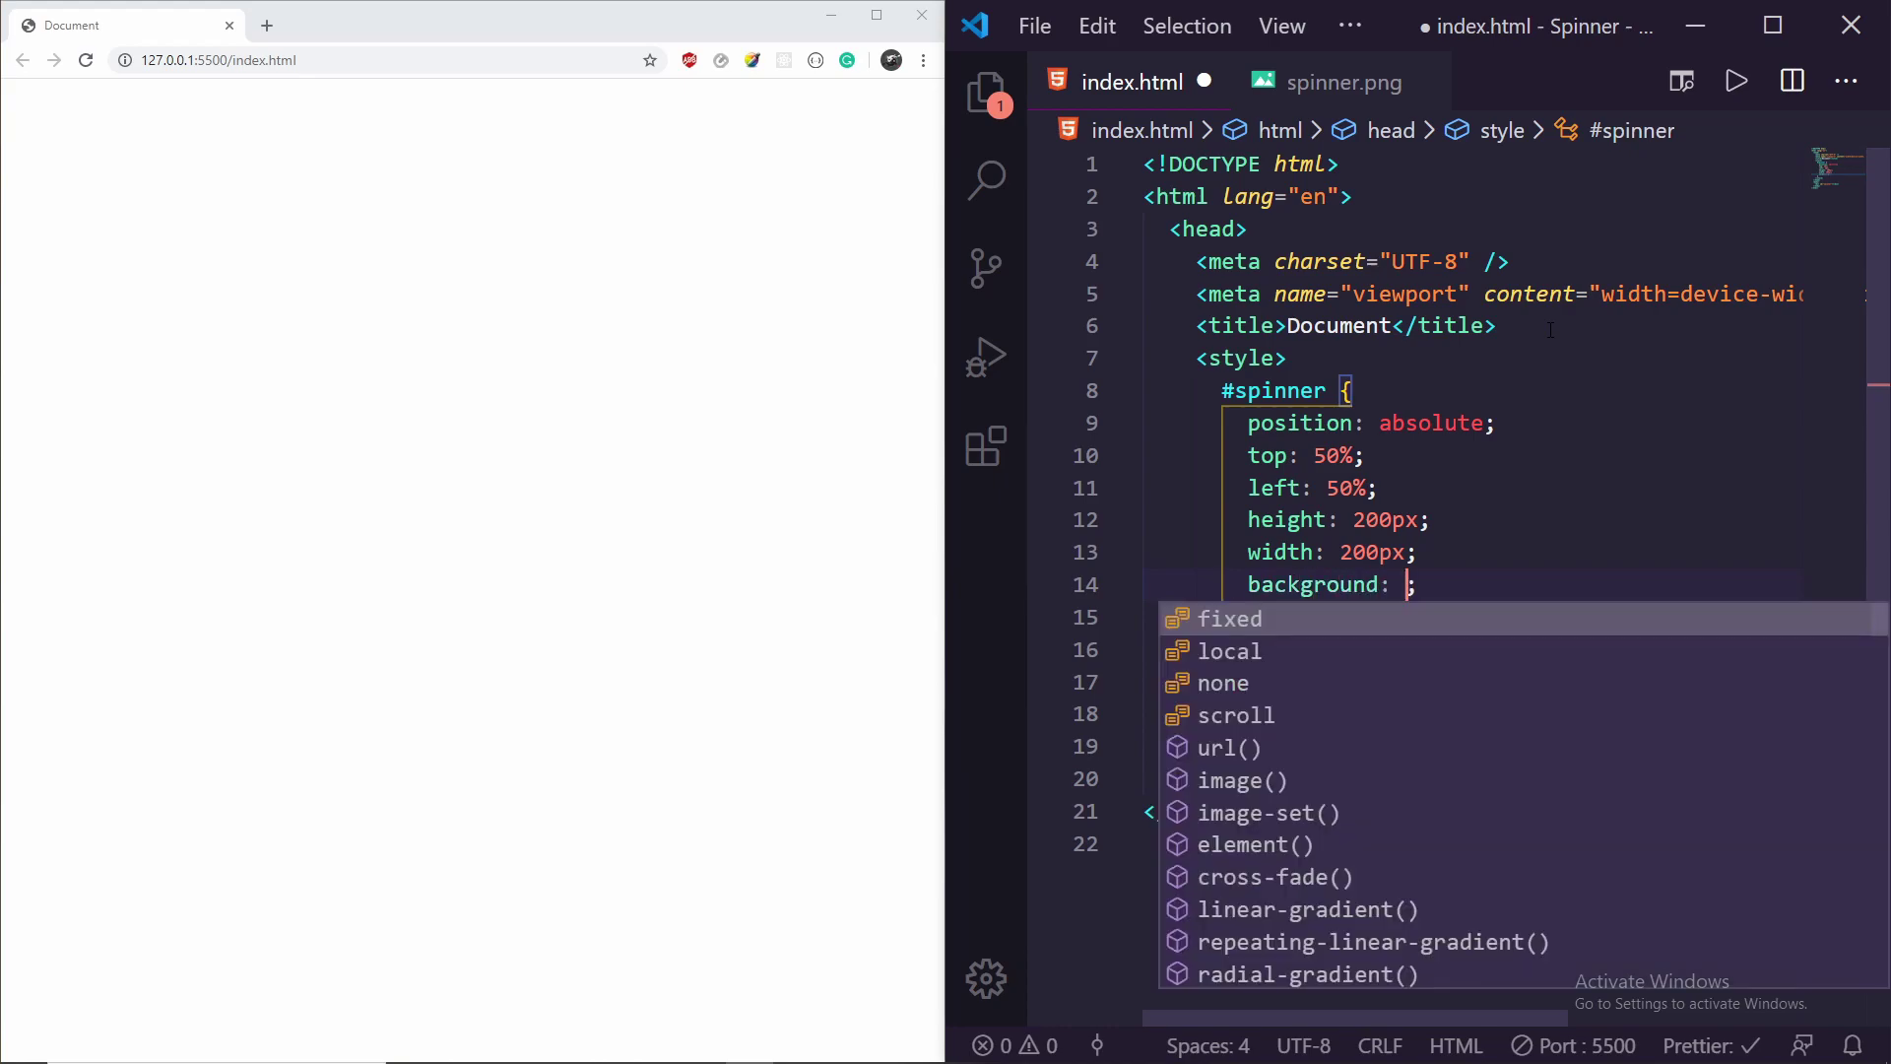
text(#000)
key(ctrl+s)
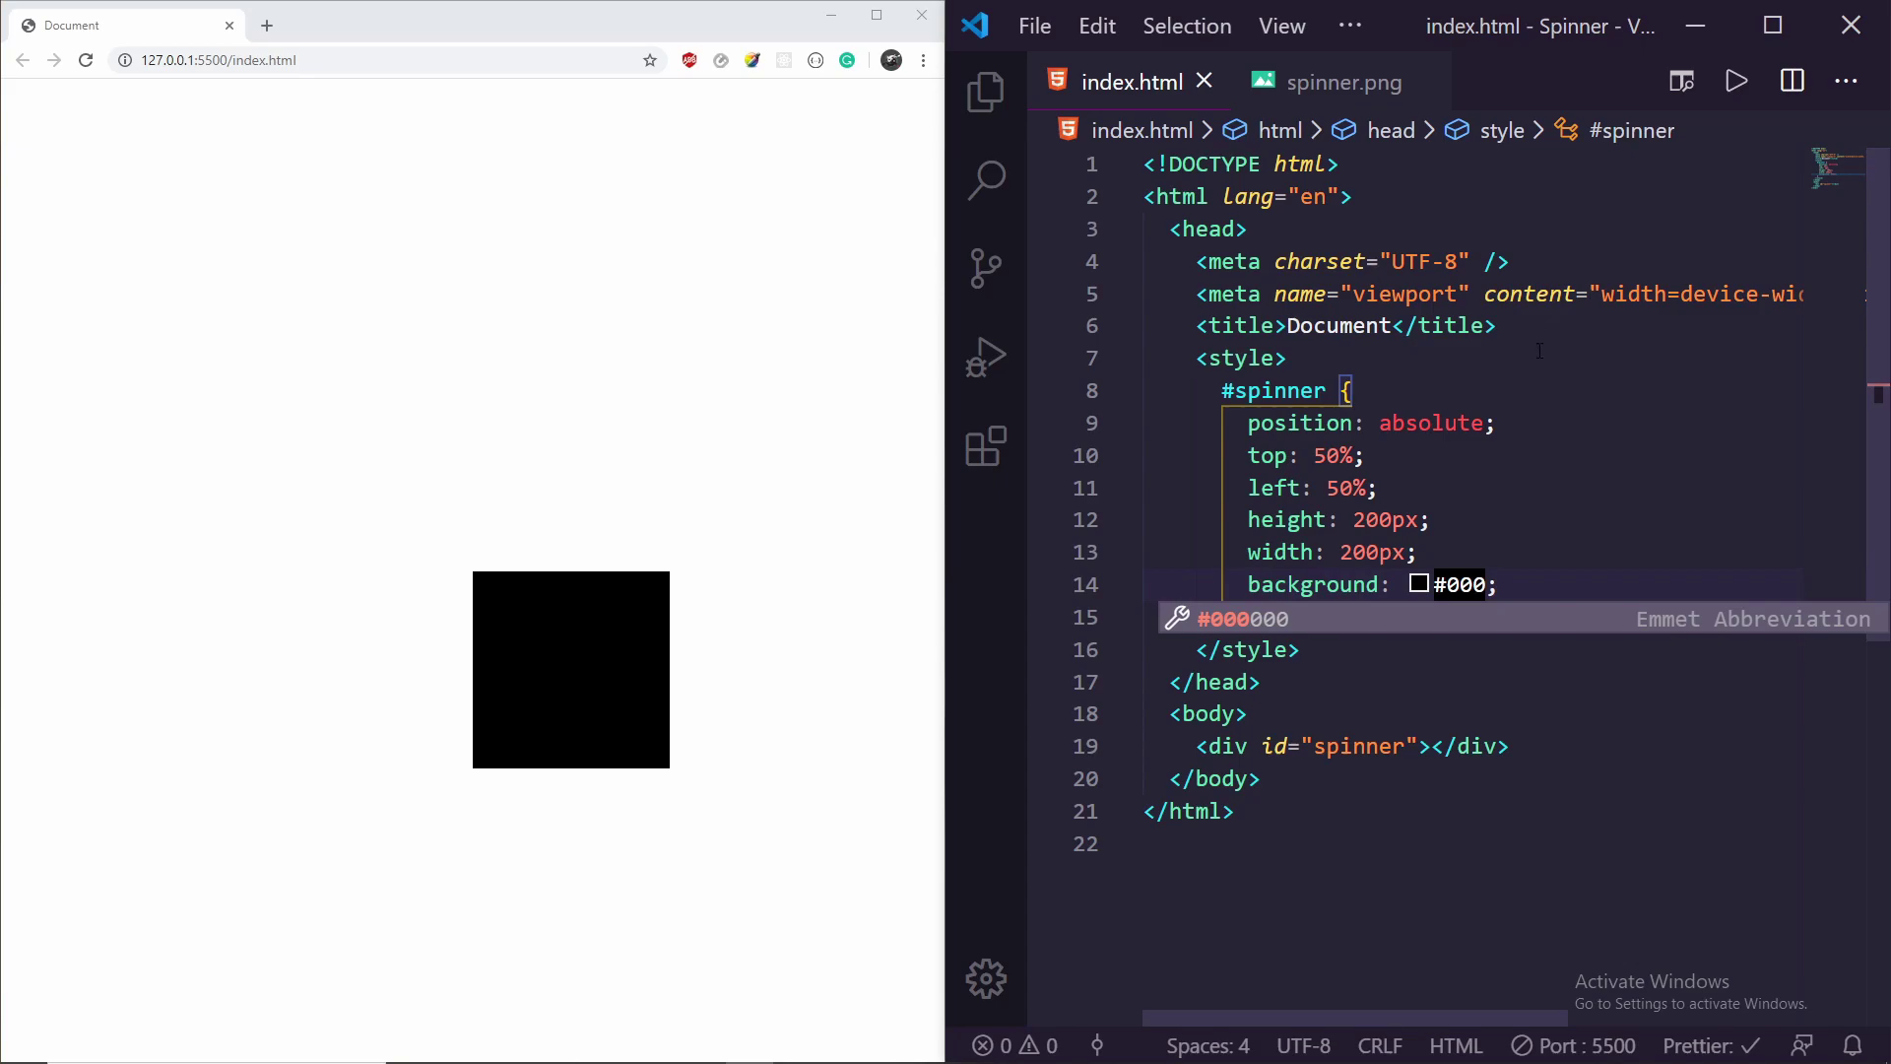
key(Escape)
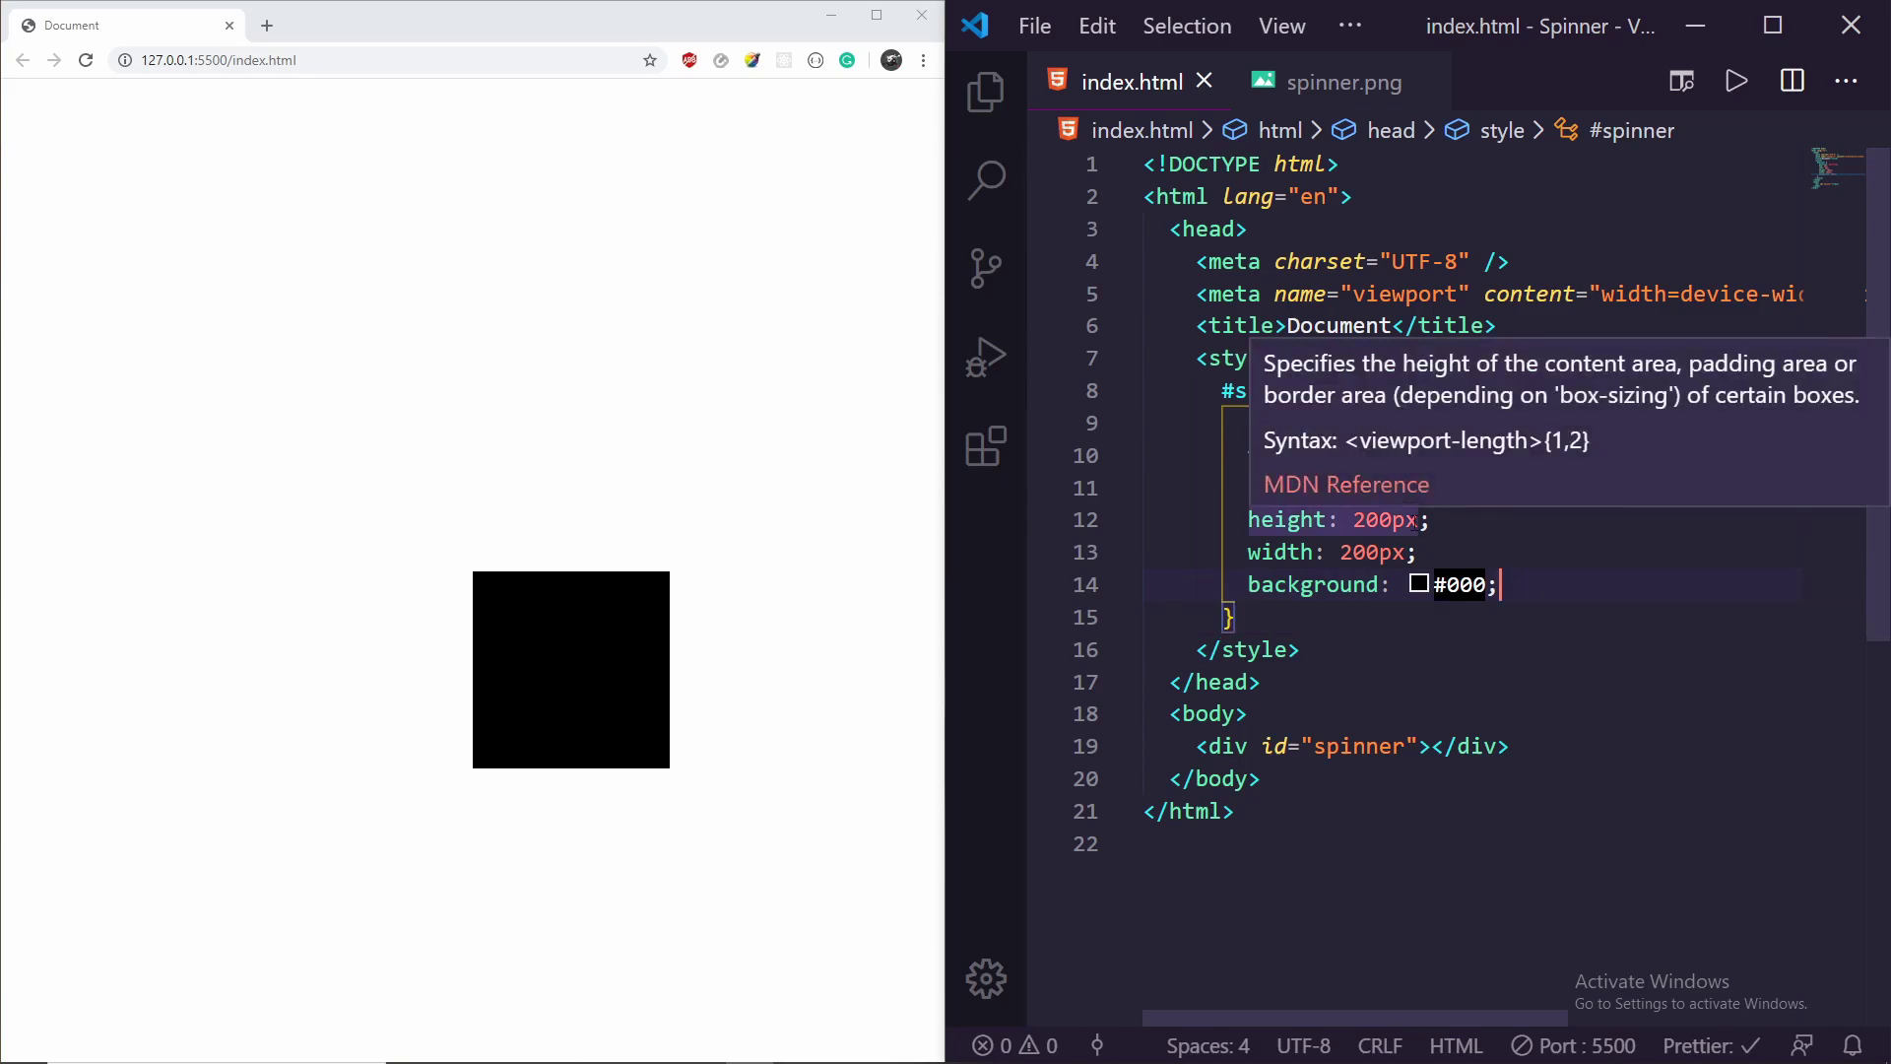
Step: Add margin: -100px 0 0 -100px to center the square, and save
key(Return)
key(BackSpace)
key(BackSpace)
text(marg)
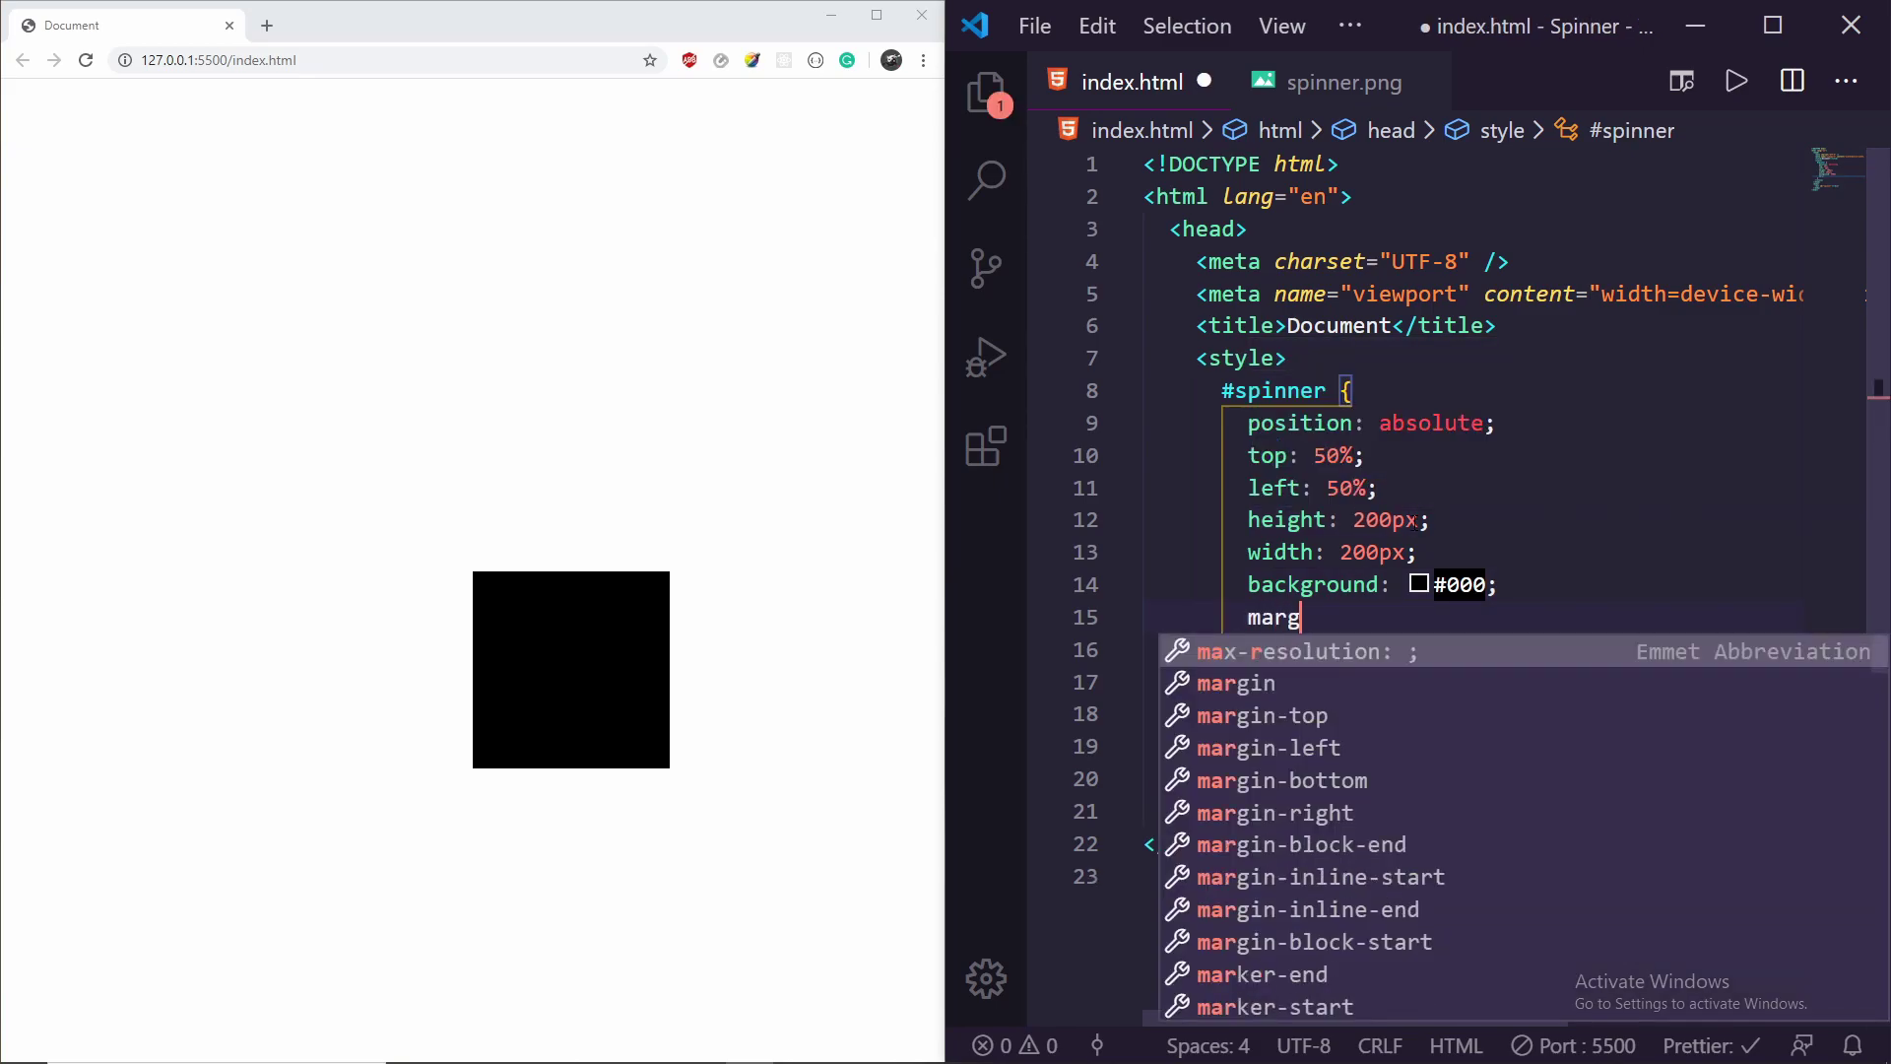
key(Return)
text(-100px )
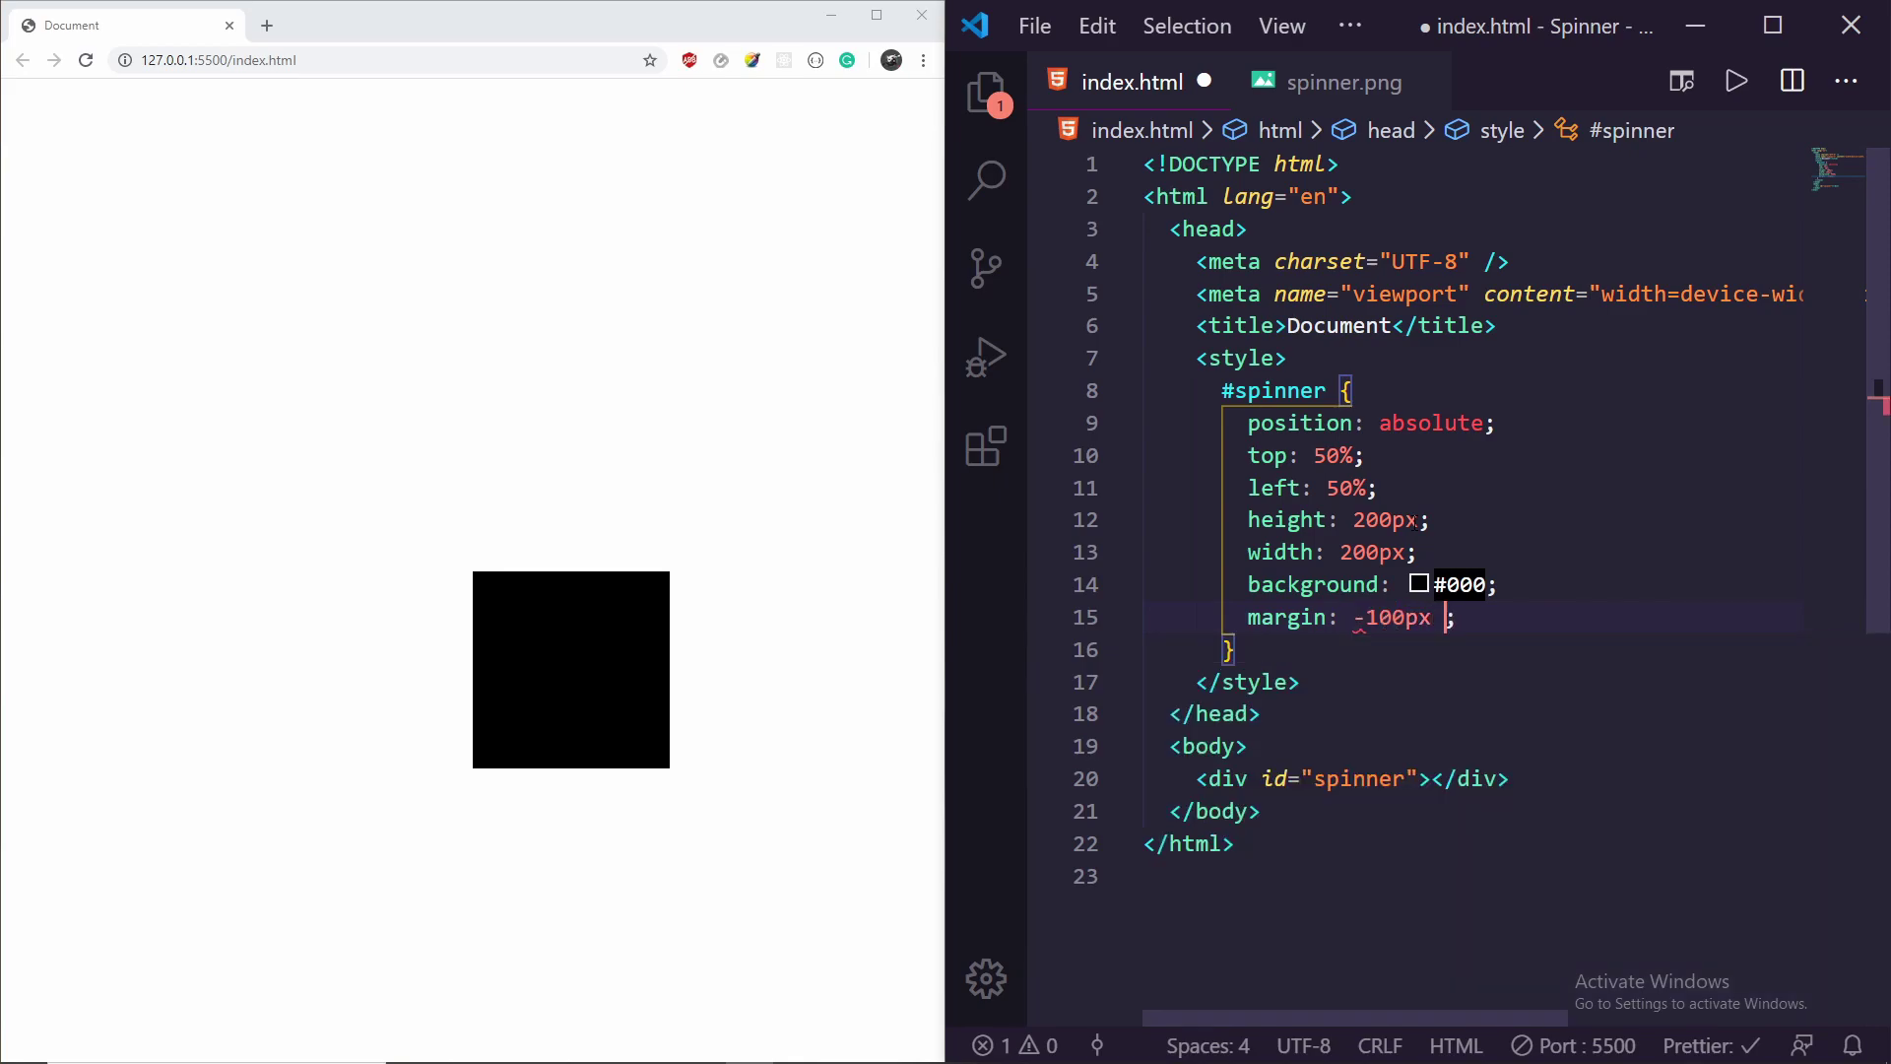
text(0 0)
text(-100px)
key(ctrl+s)
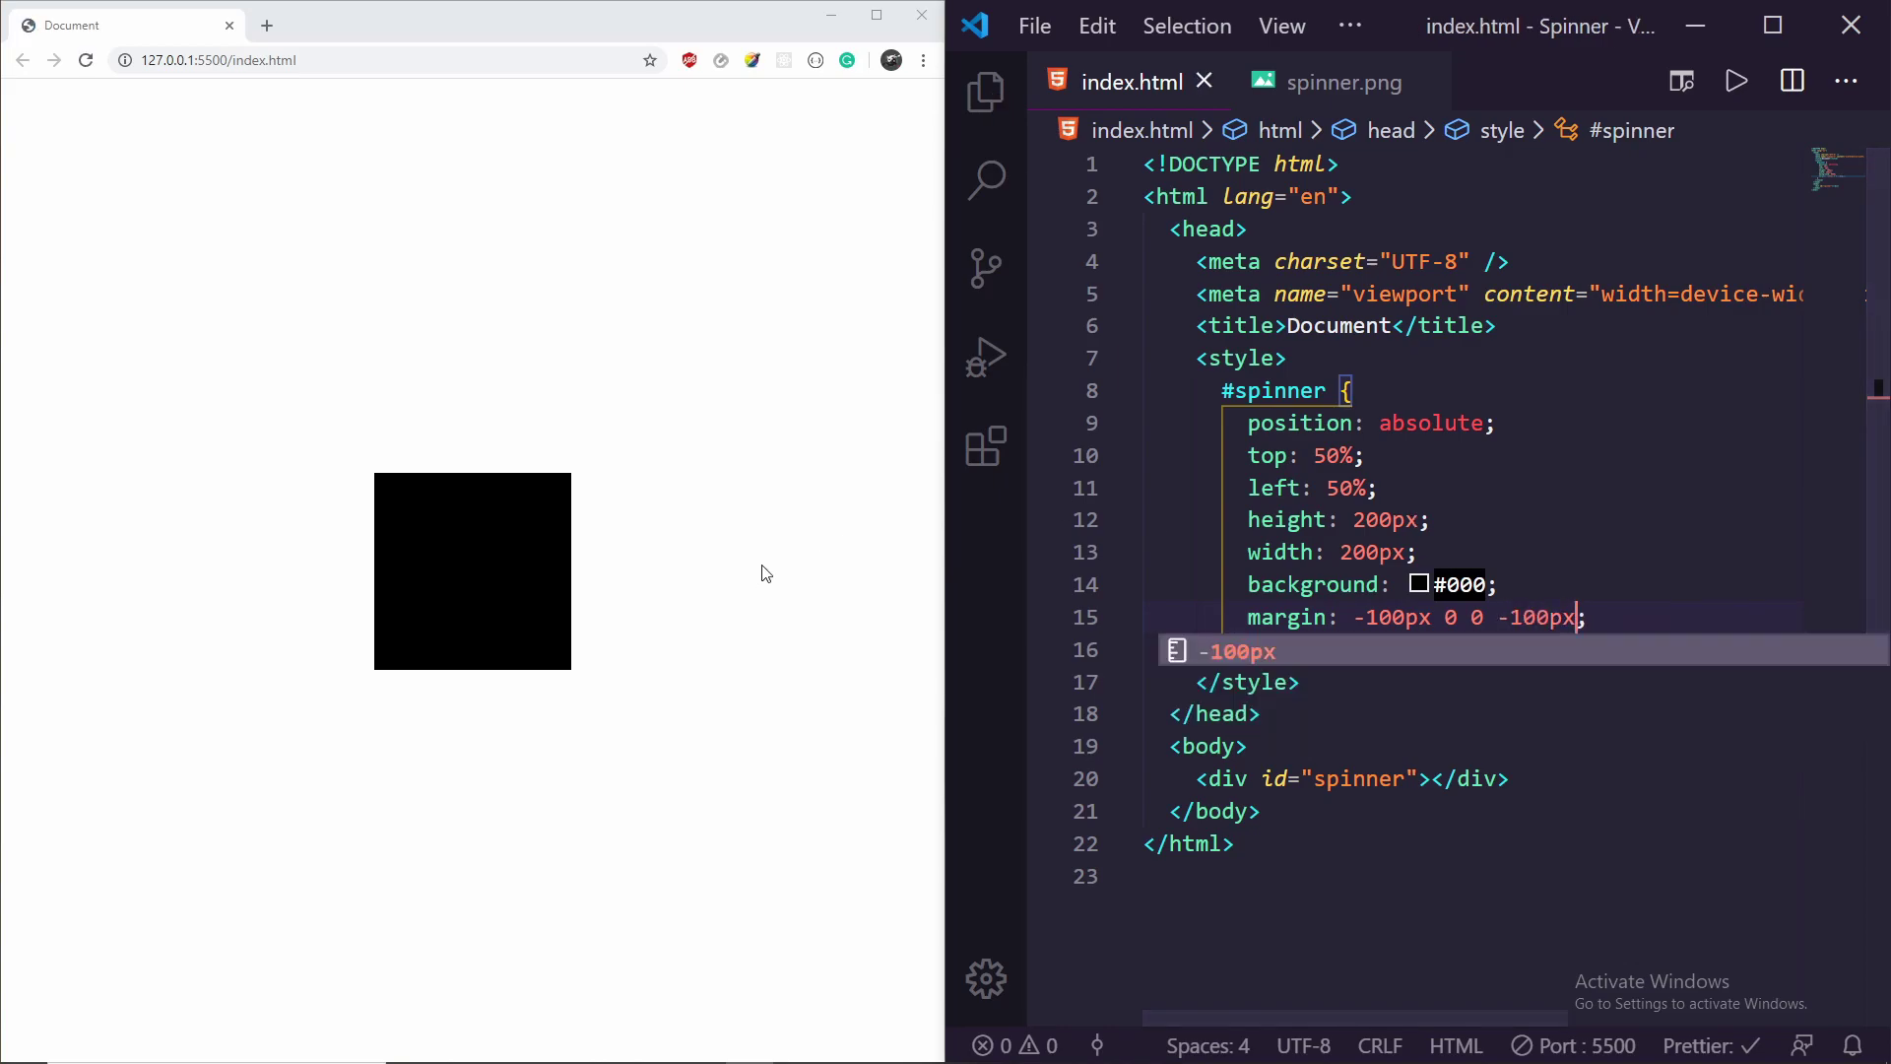
click(1597, 615)
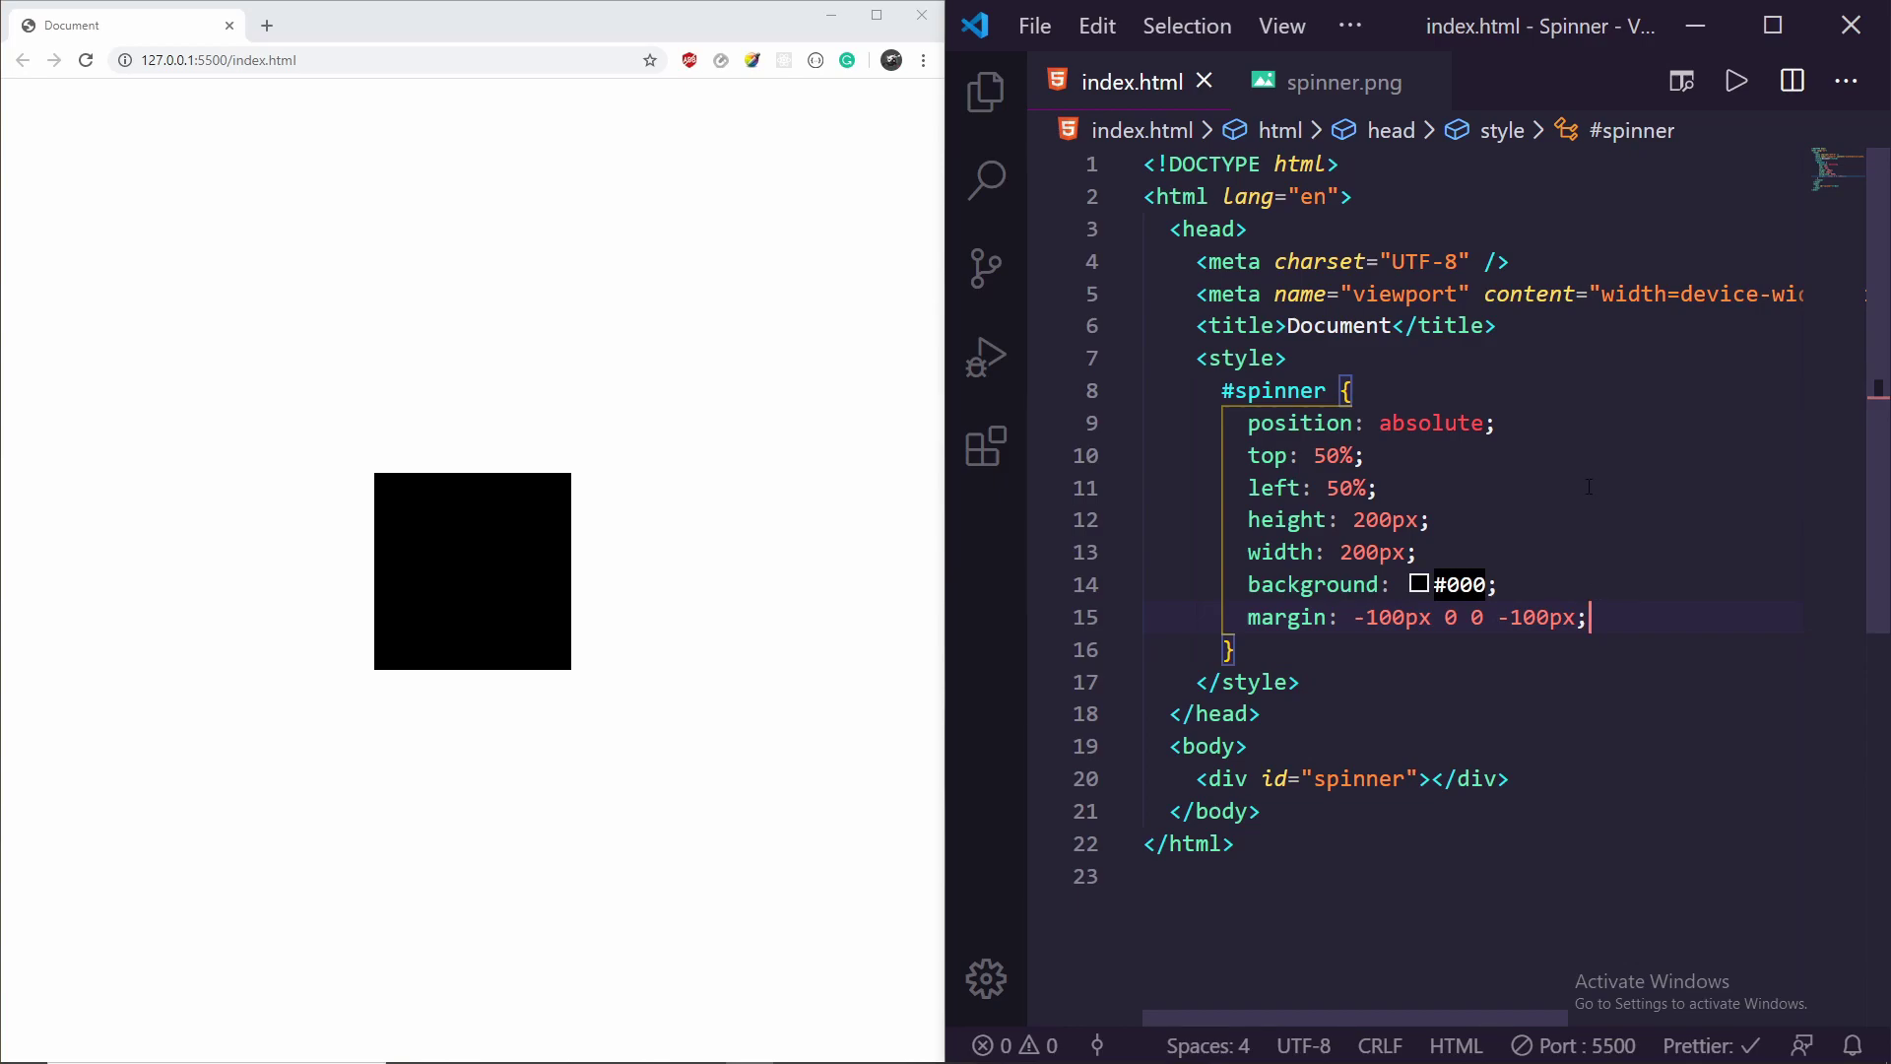
Step: Add animation-name: spinnerRotate and animation-duration: 2s to #spinner
key(Return)
key(Return)
key(Return)
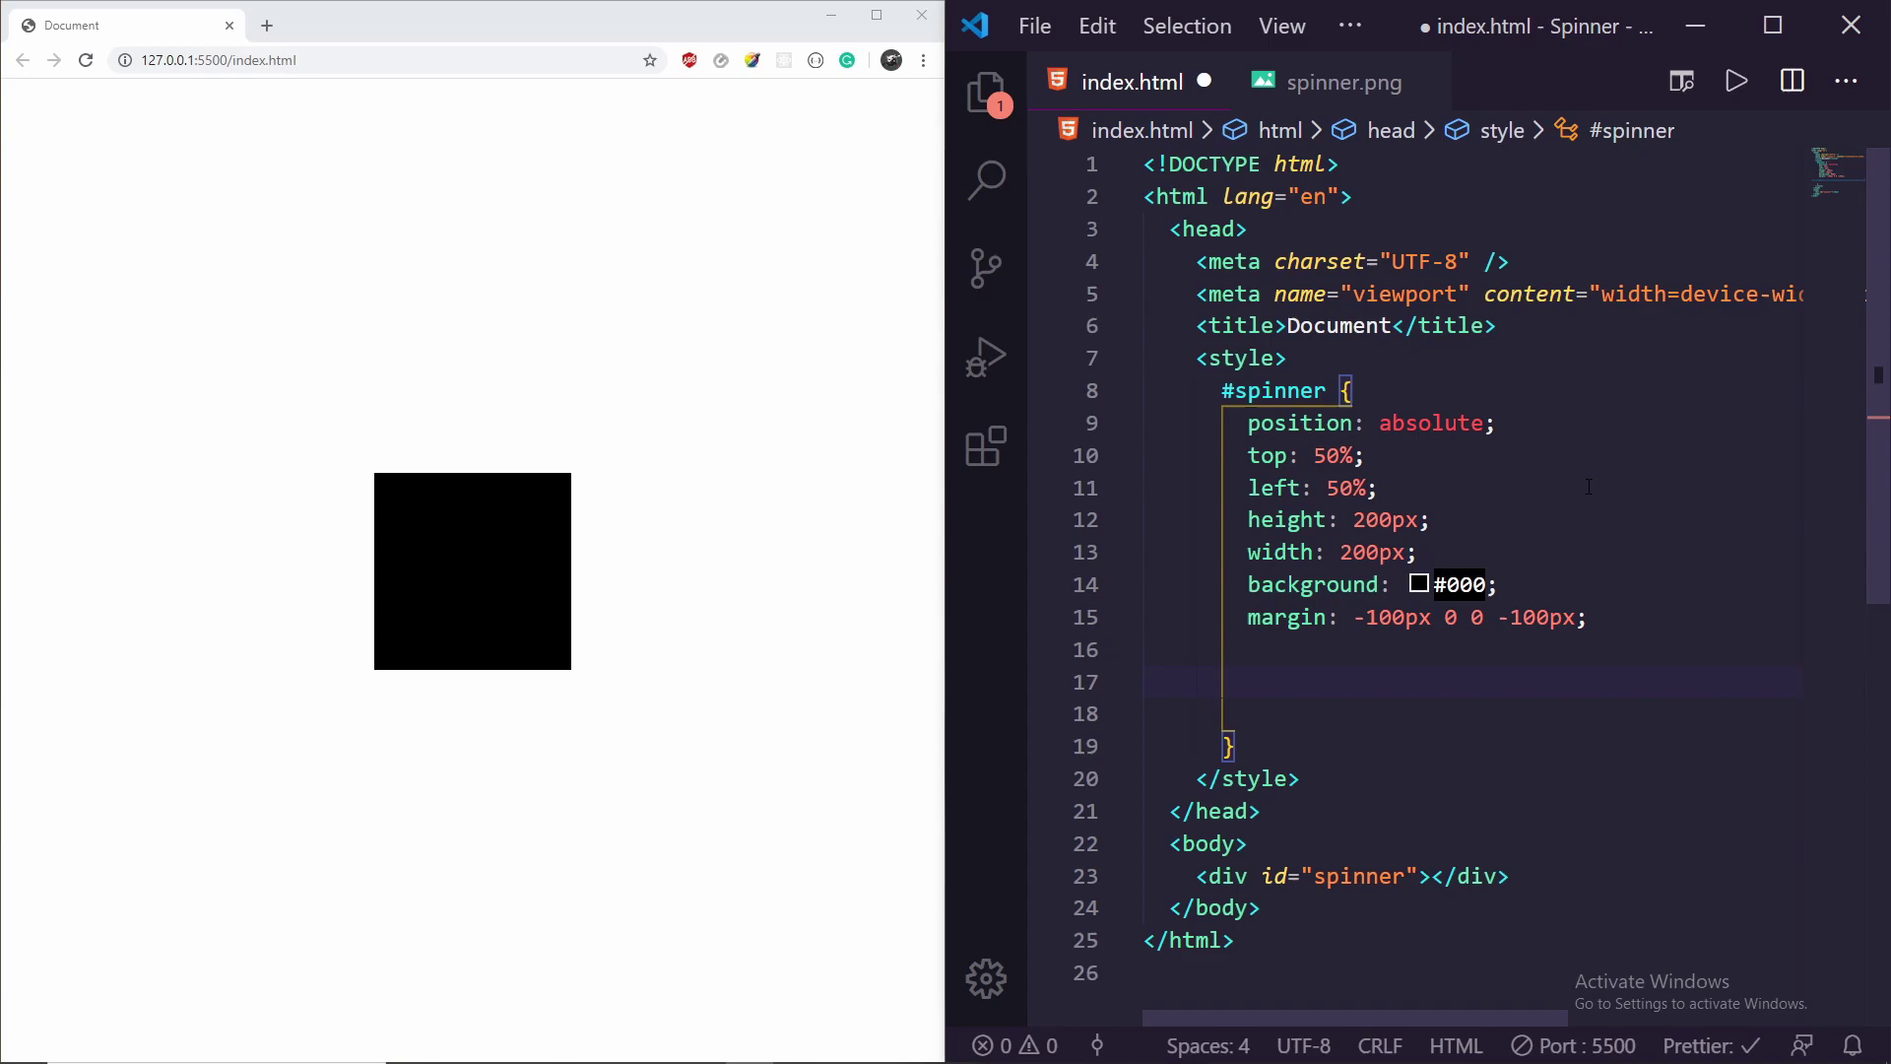
text(imationn)
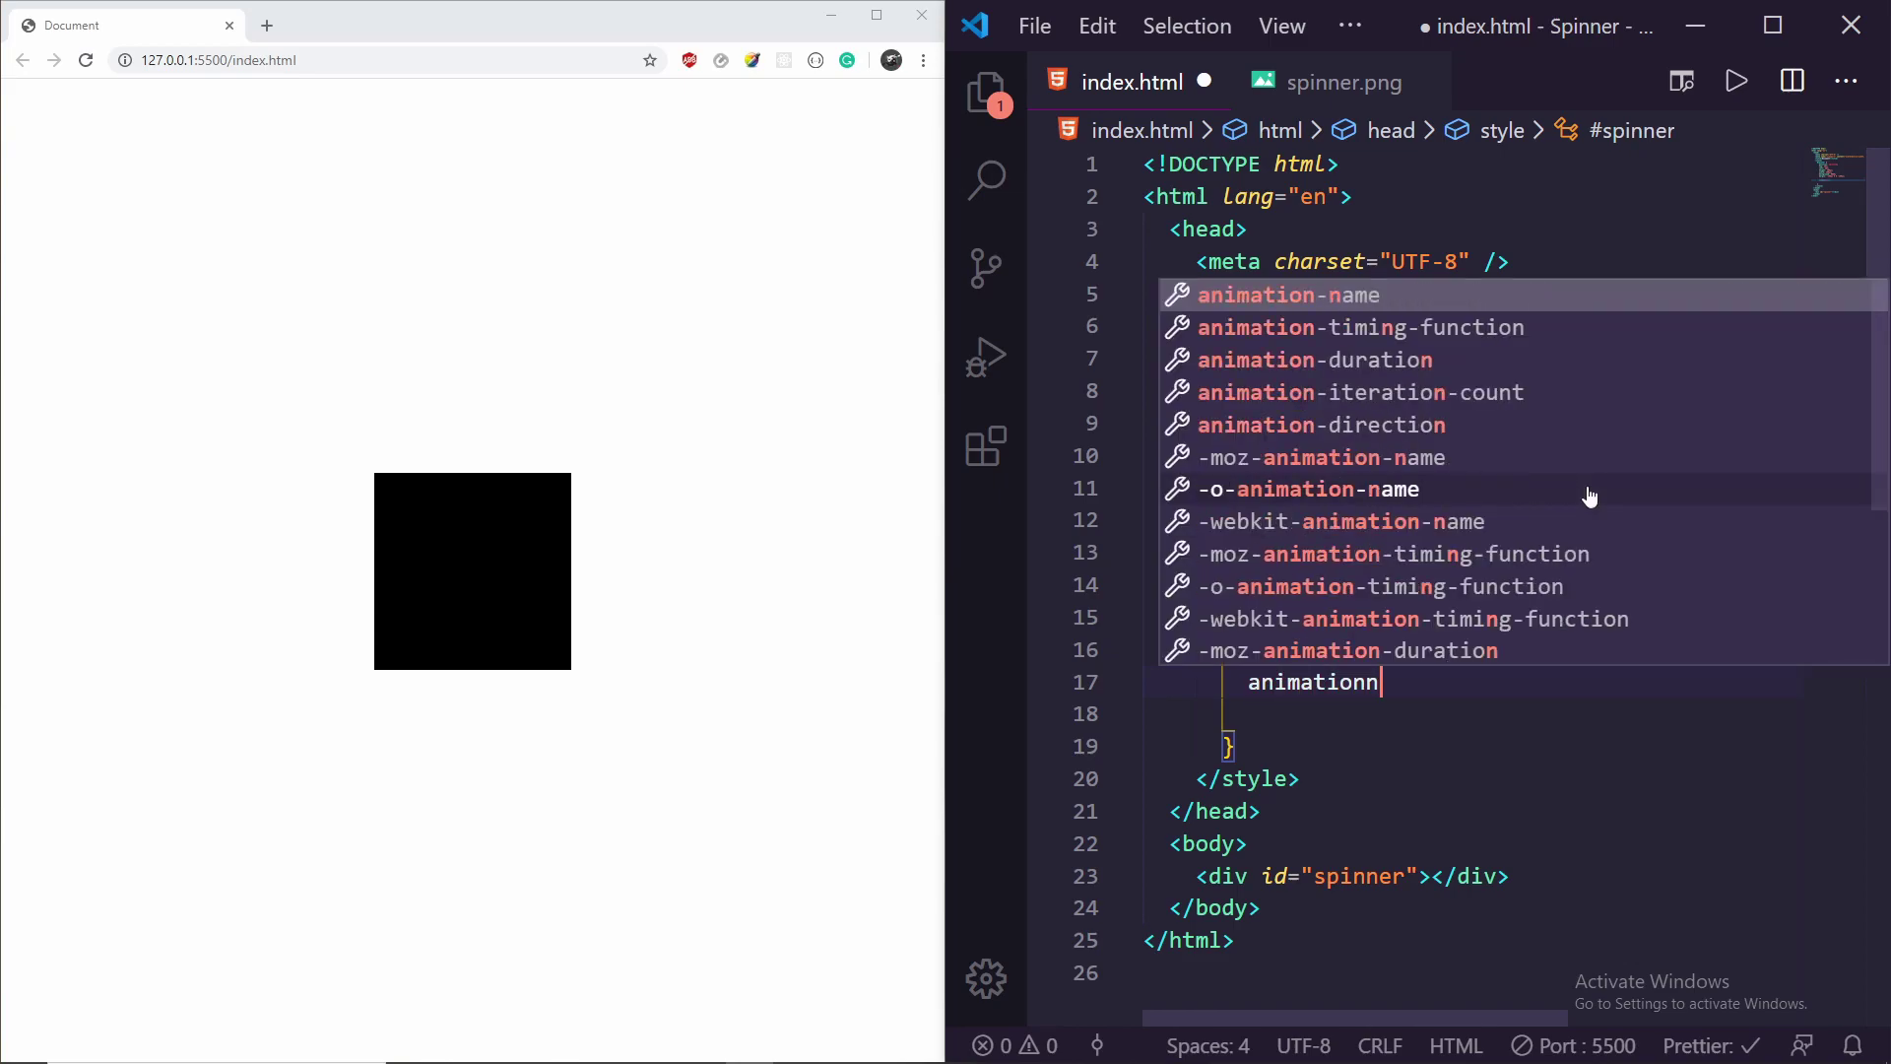
text(ame)
key(Return)
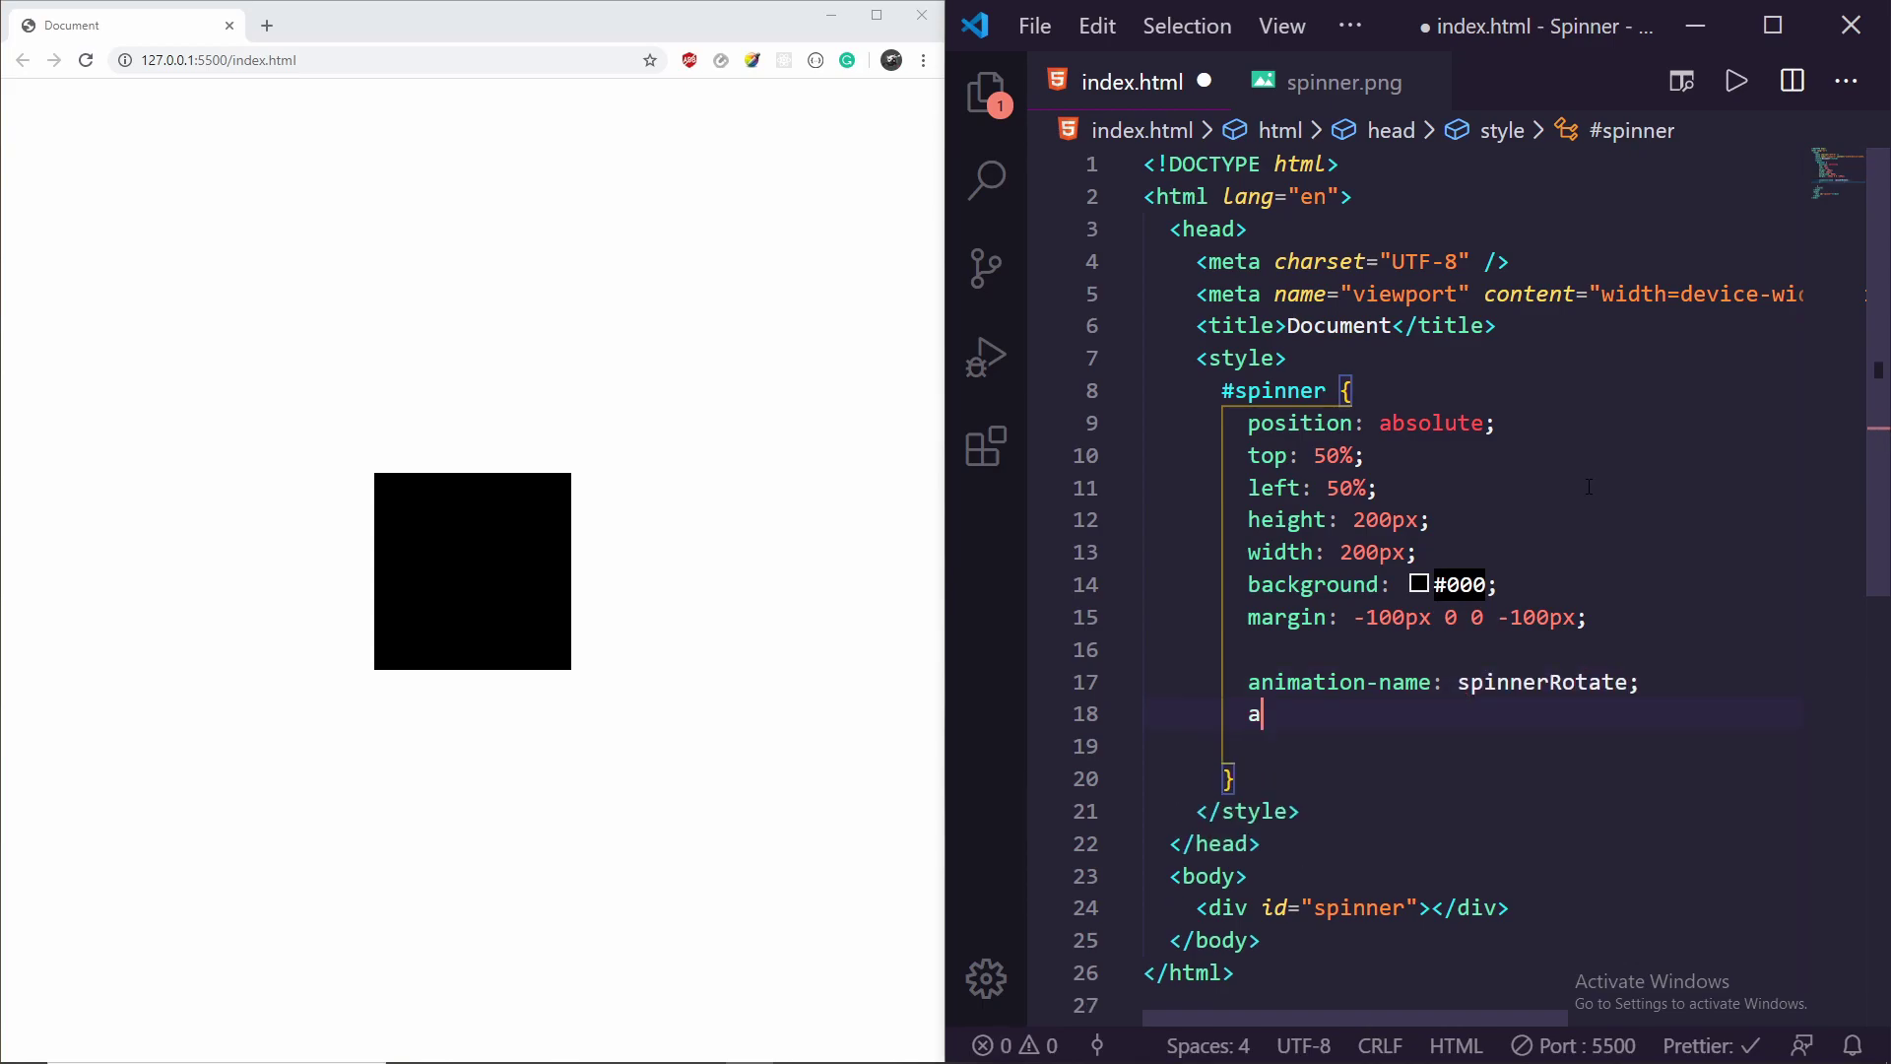
text(nimationdura)
key(Return)
text(2)
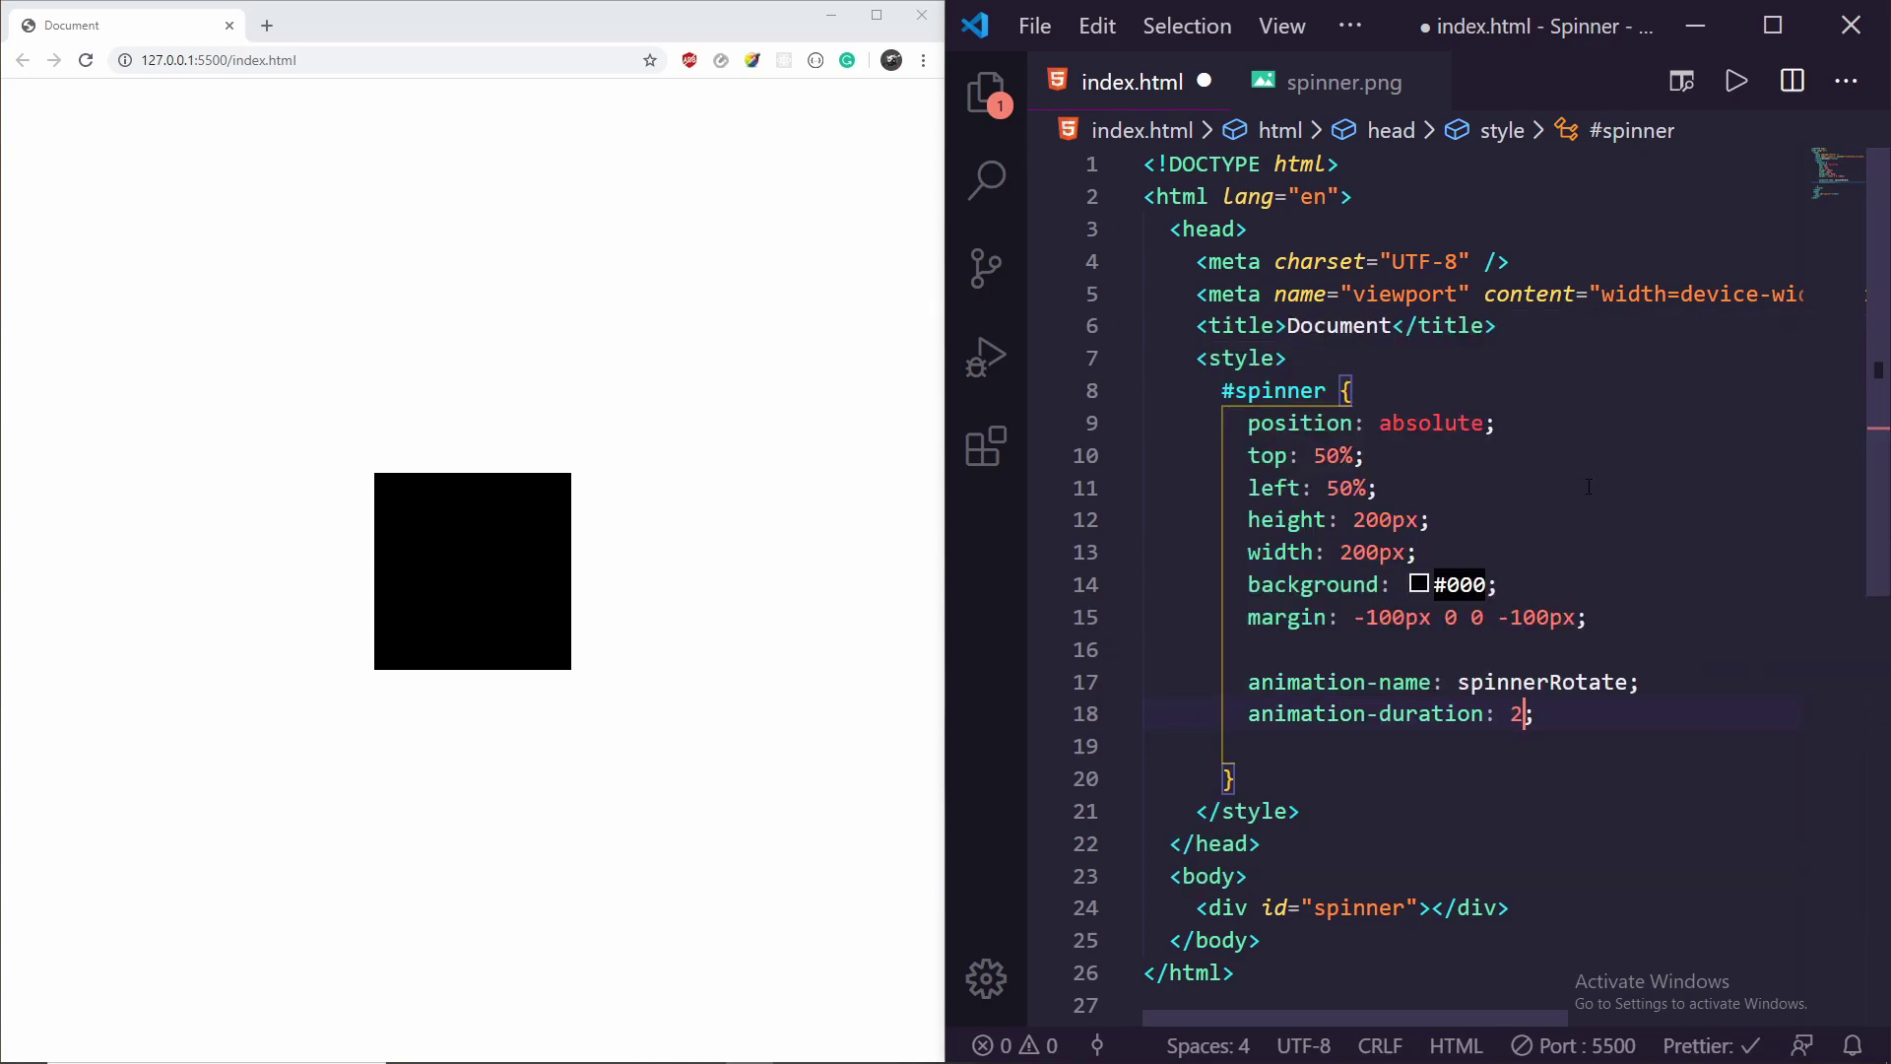
text(s)
key(End)
key(Return)
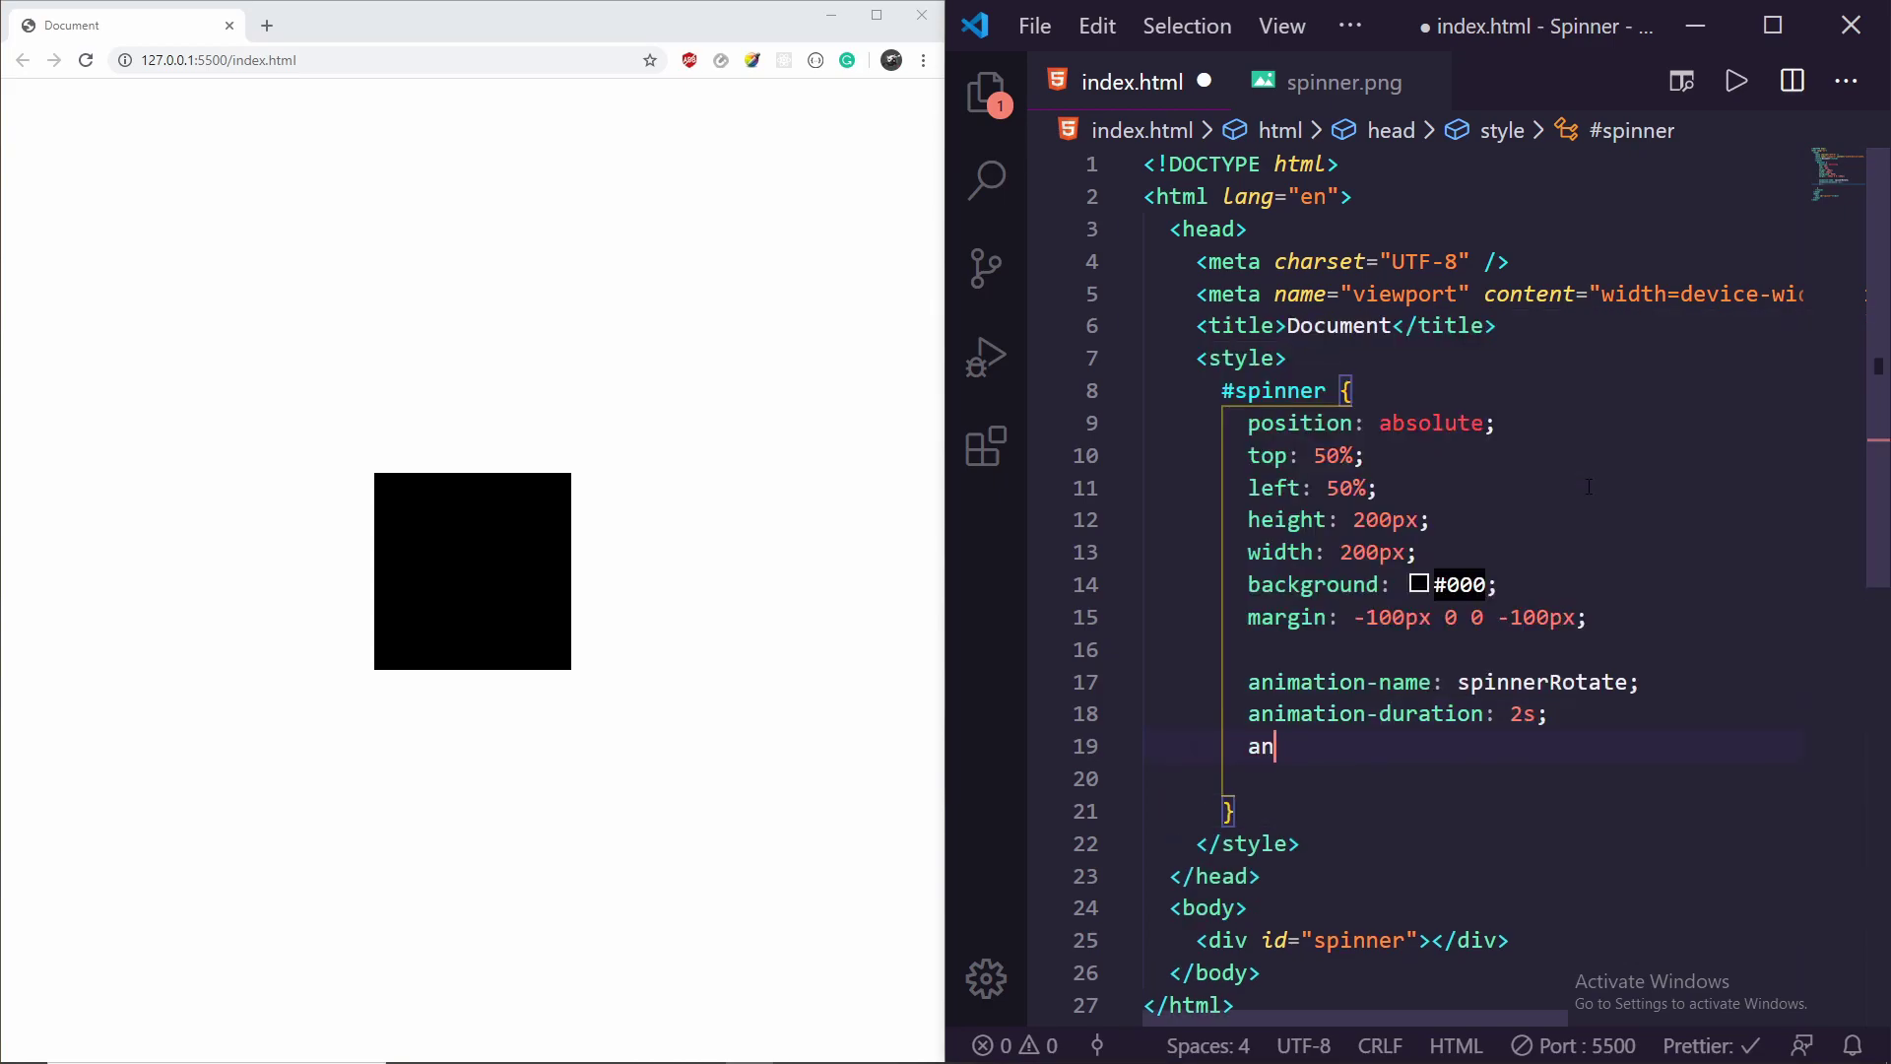
text(imation)
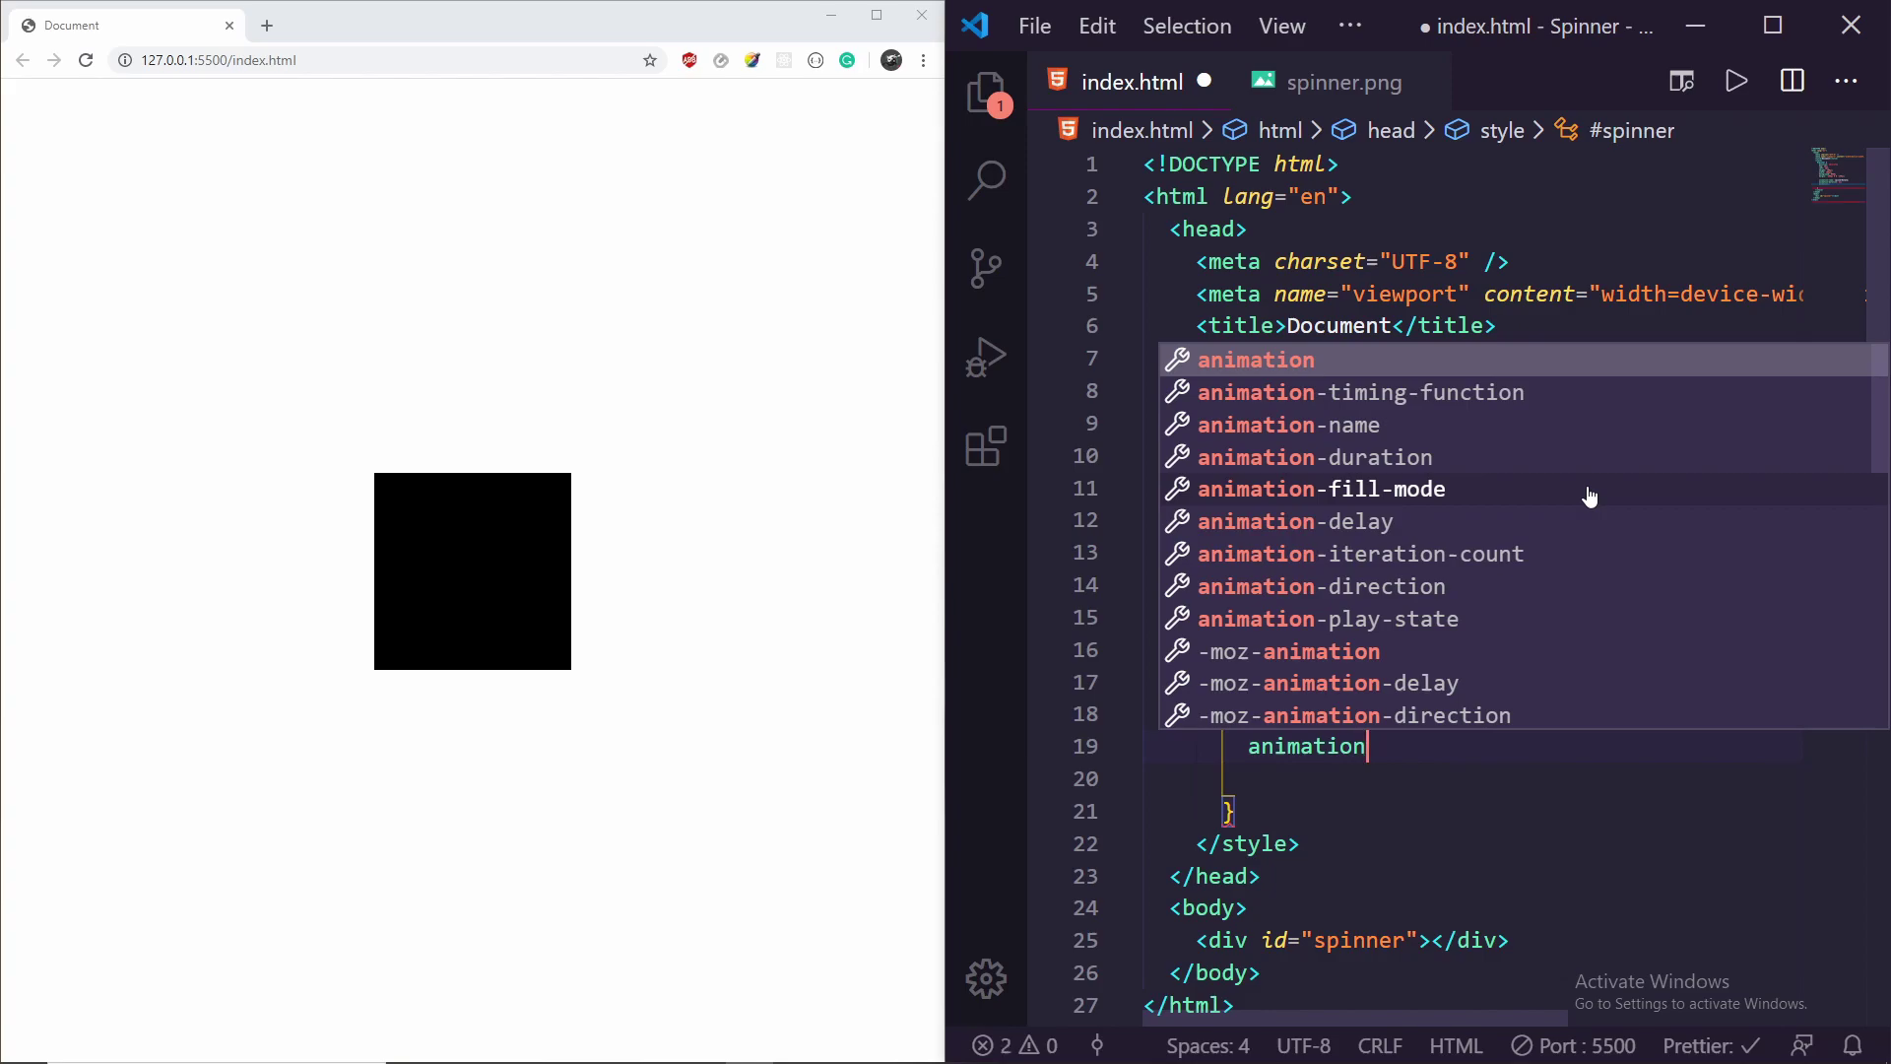
Step: Add animation-iteration-count: infinite to #spinner
key(Up)
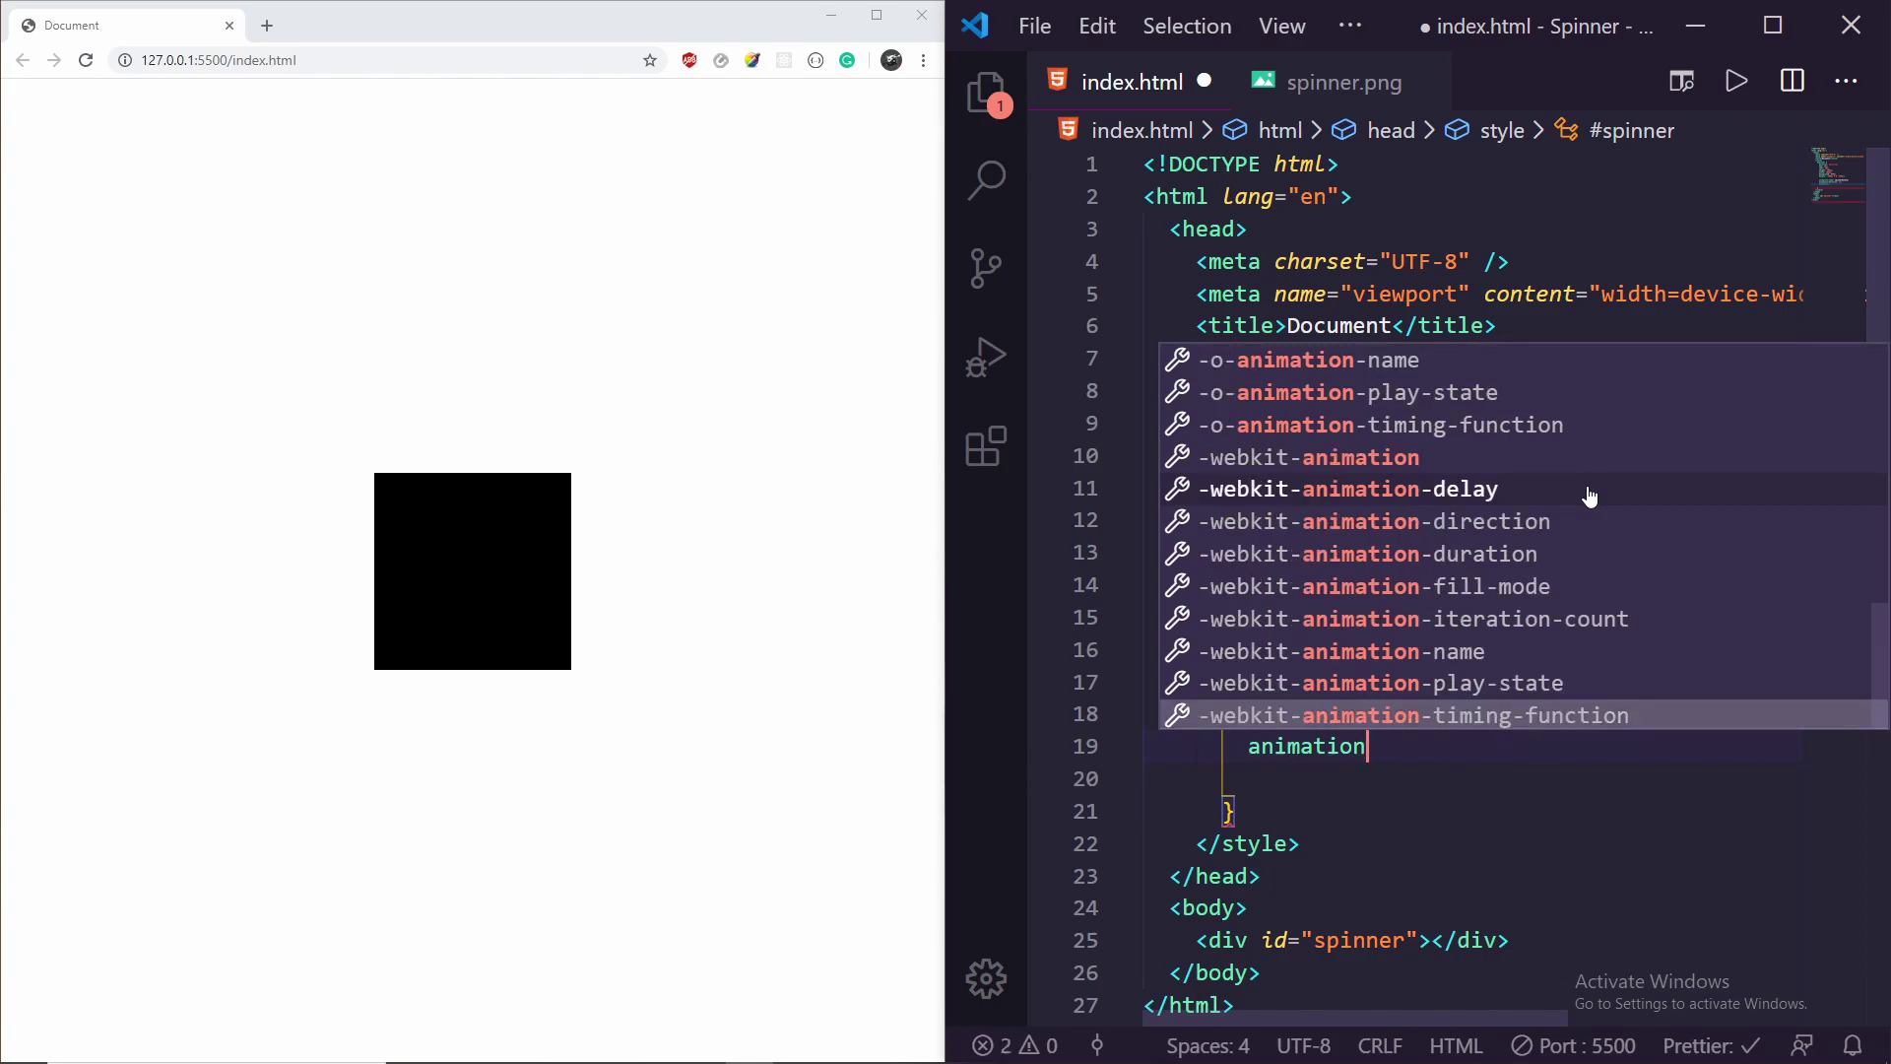
text(-)
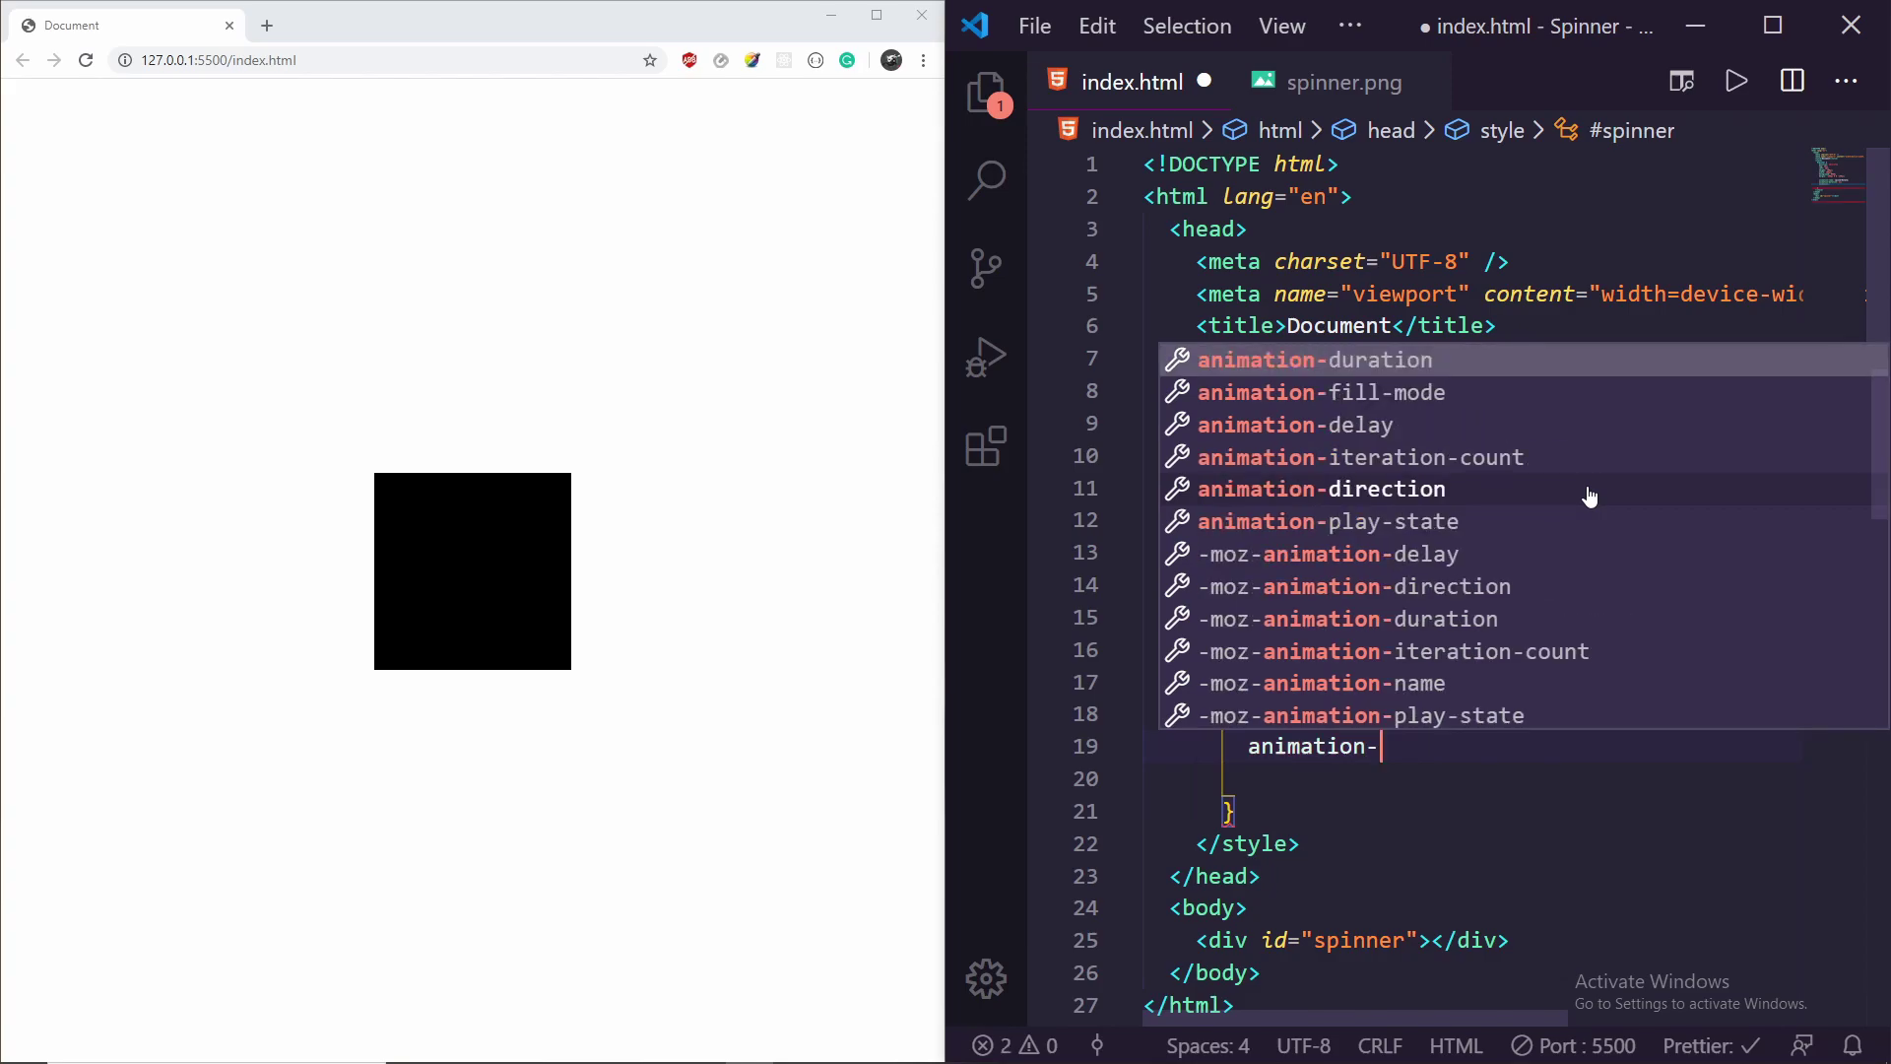
click(1527, 457)
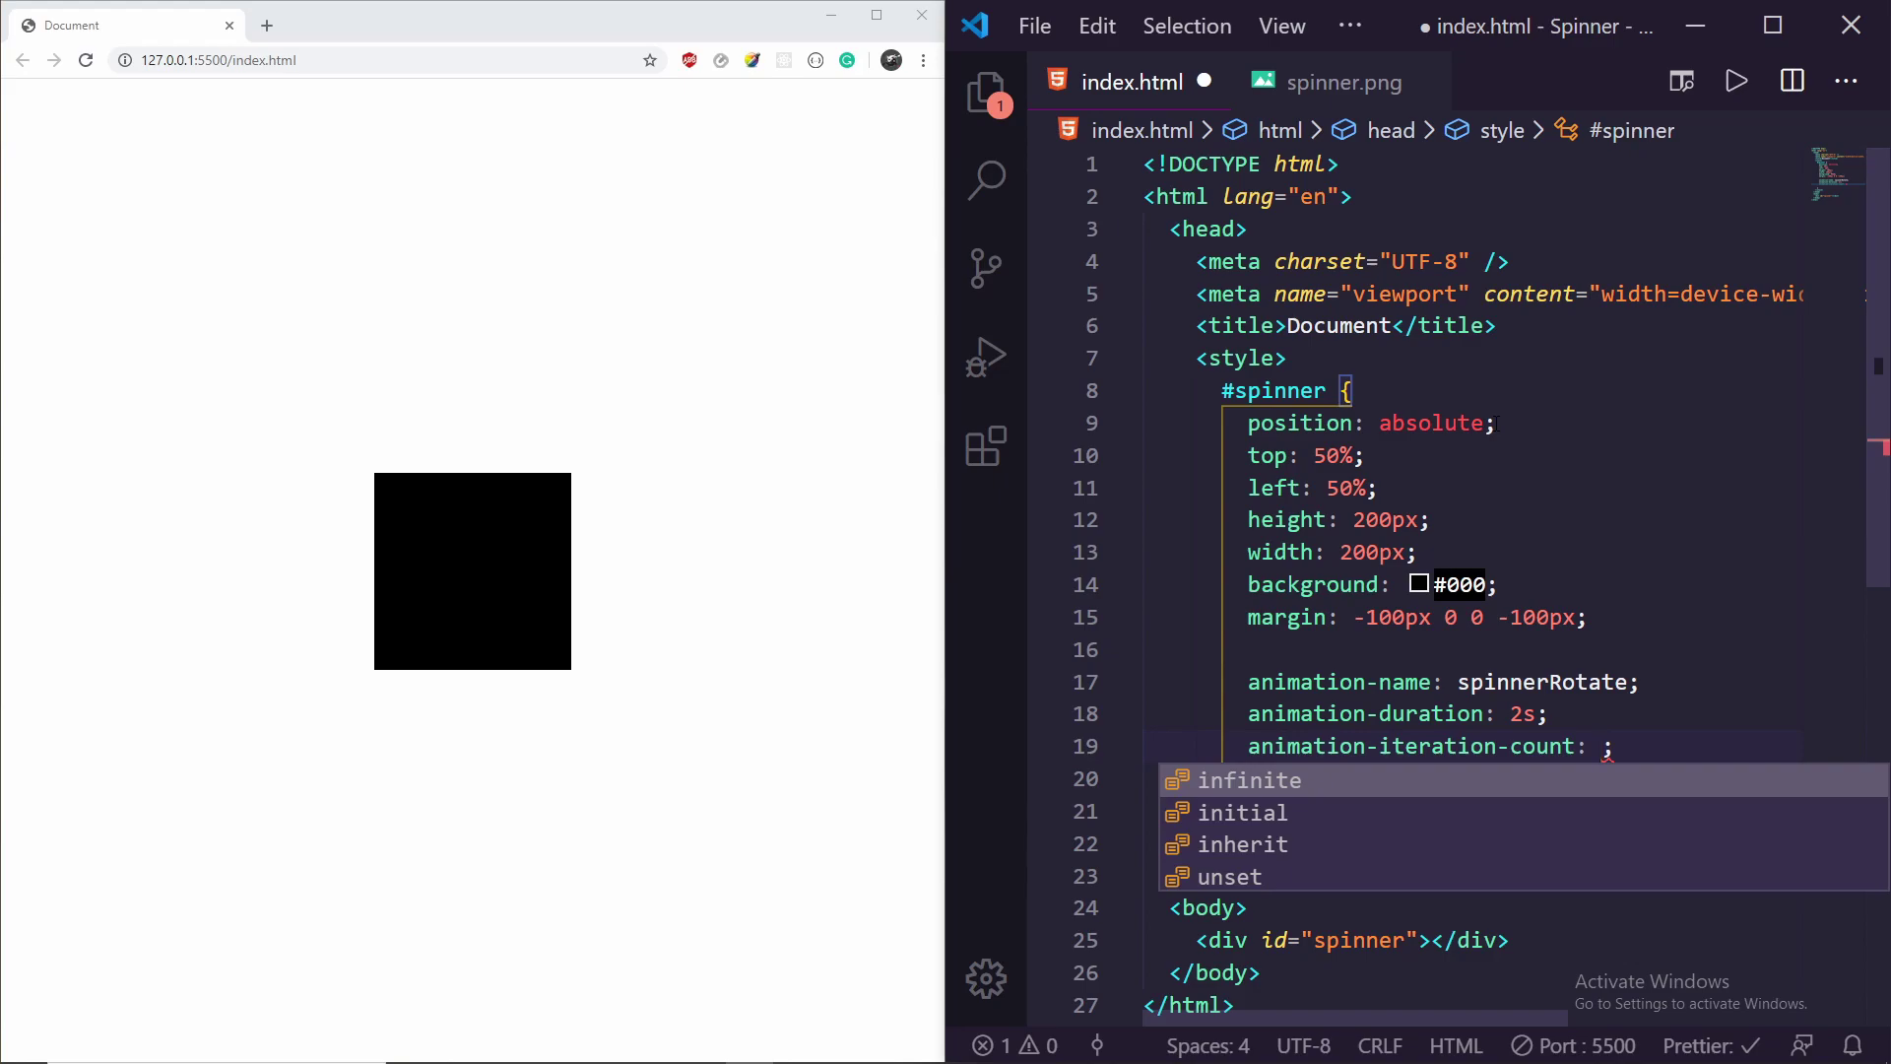
text(in)
key(Return)
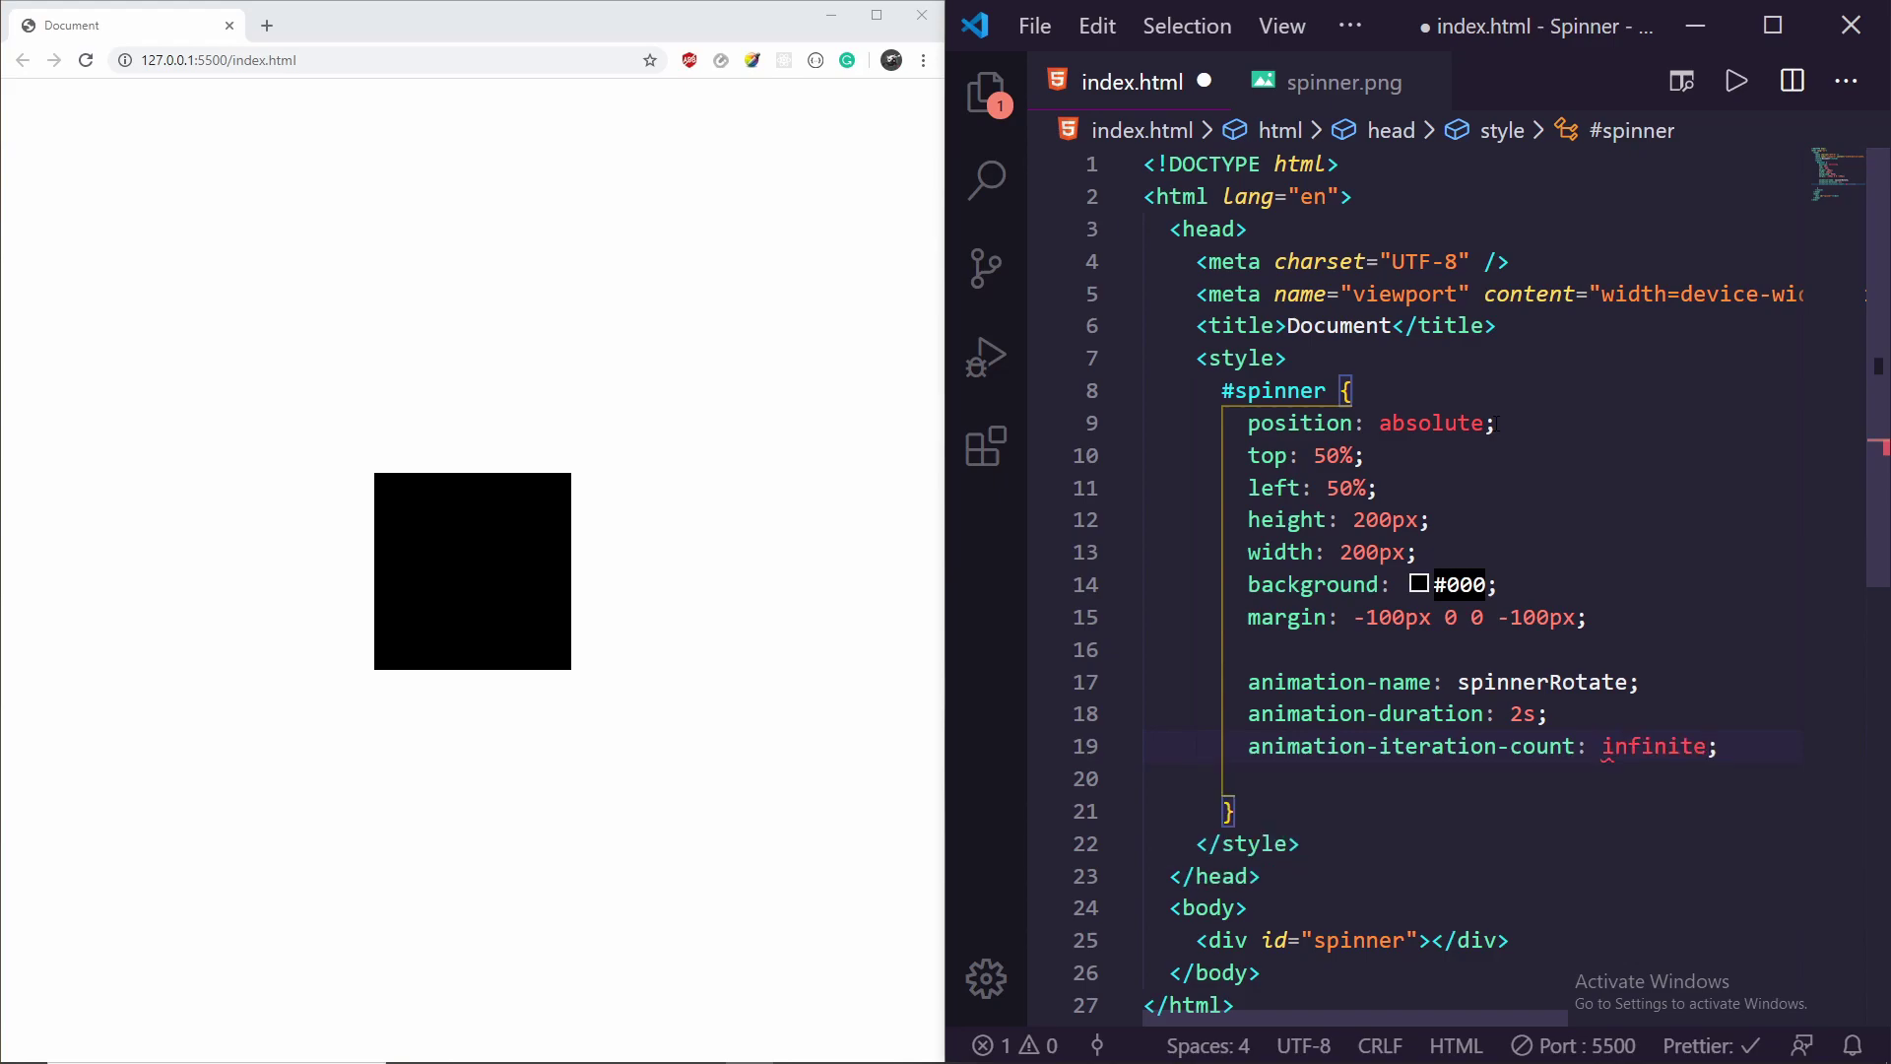
key(Return)
text(an)
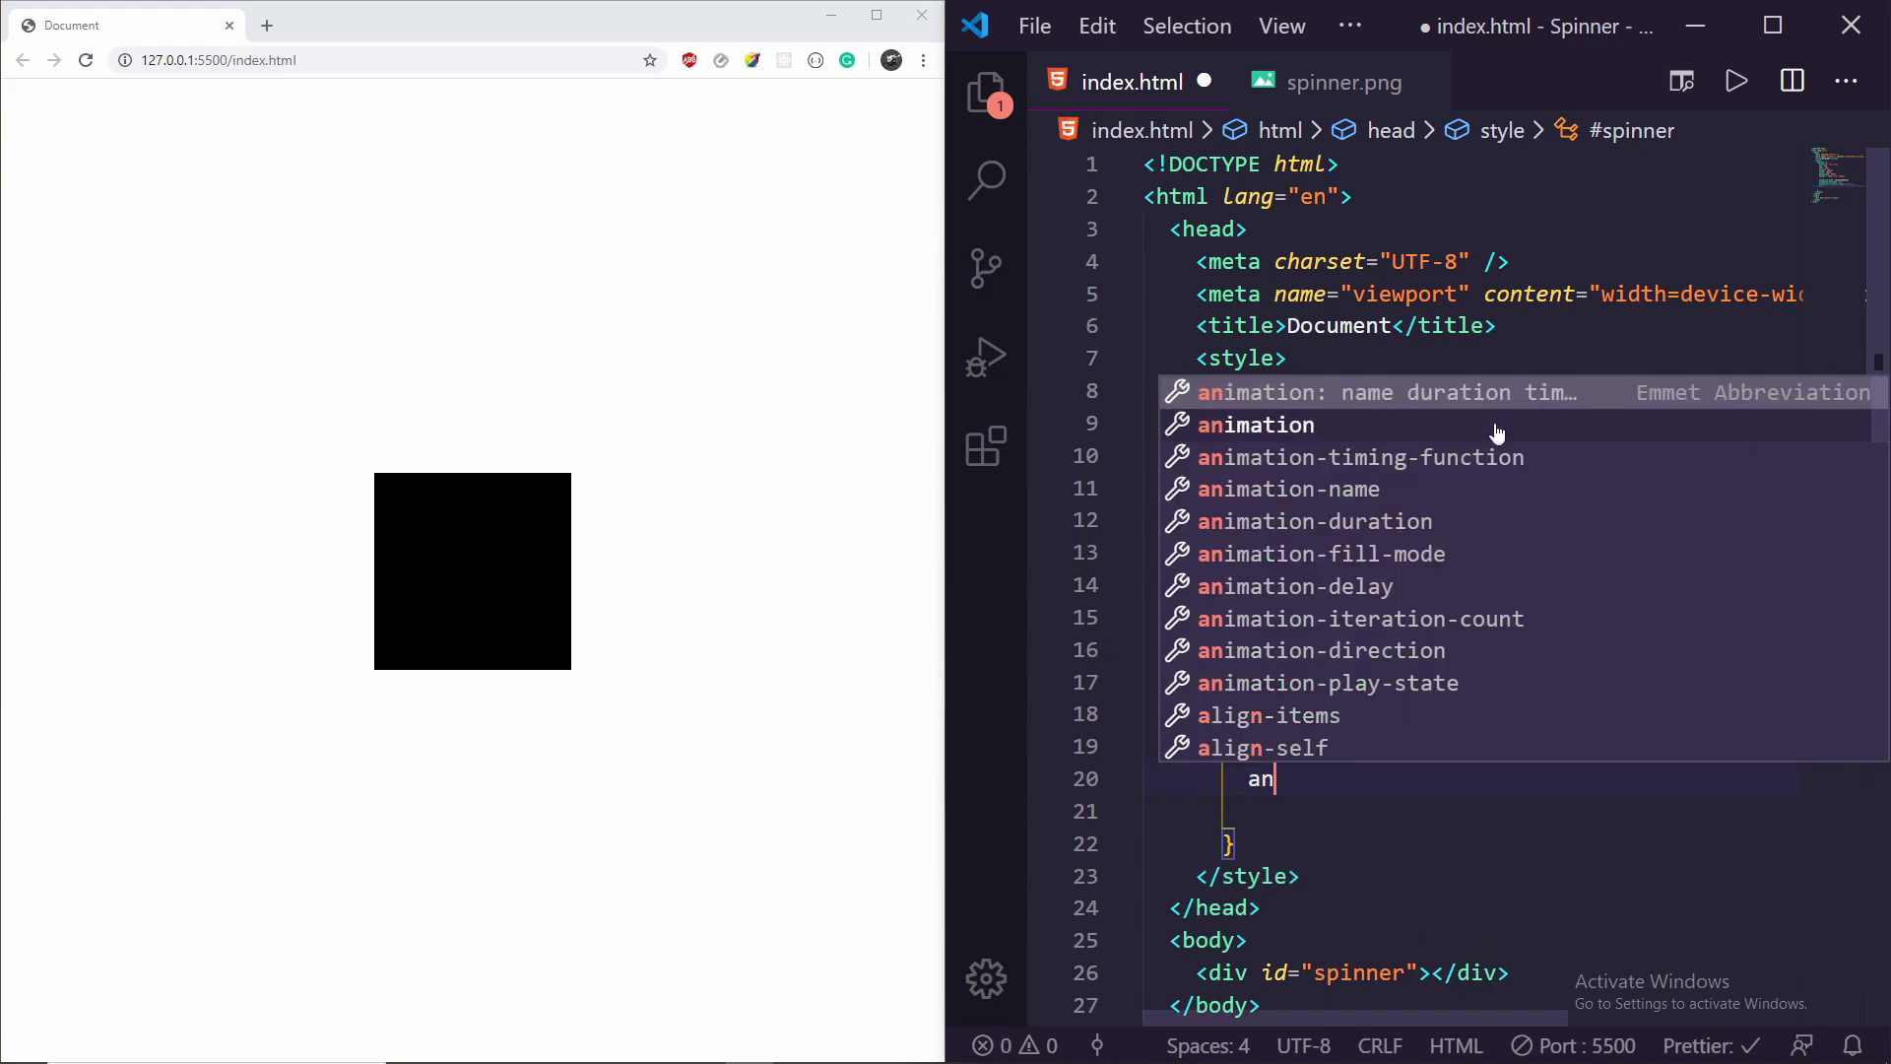
text(imat)
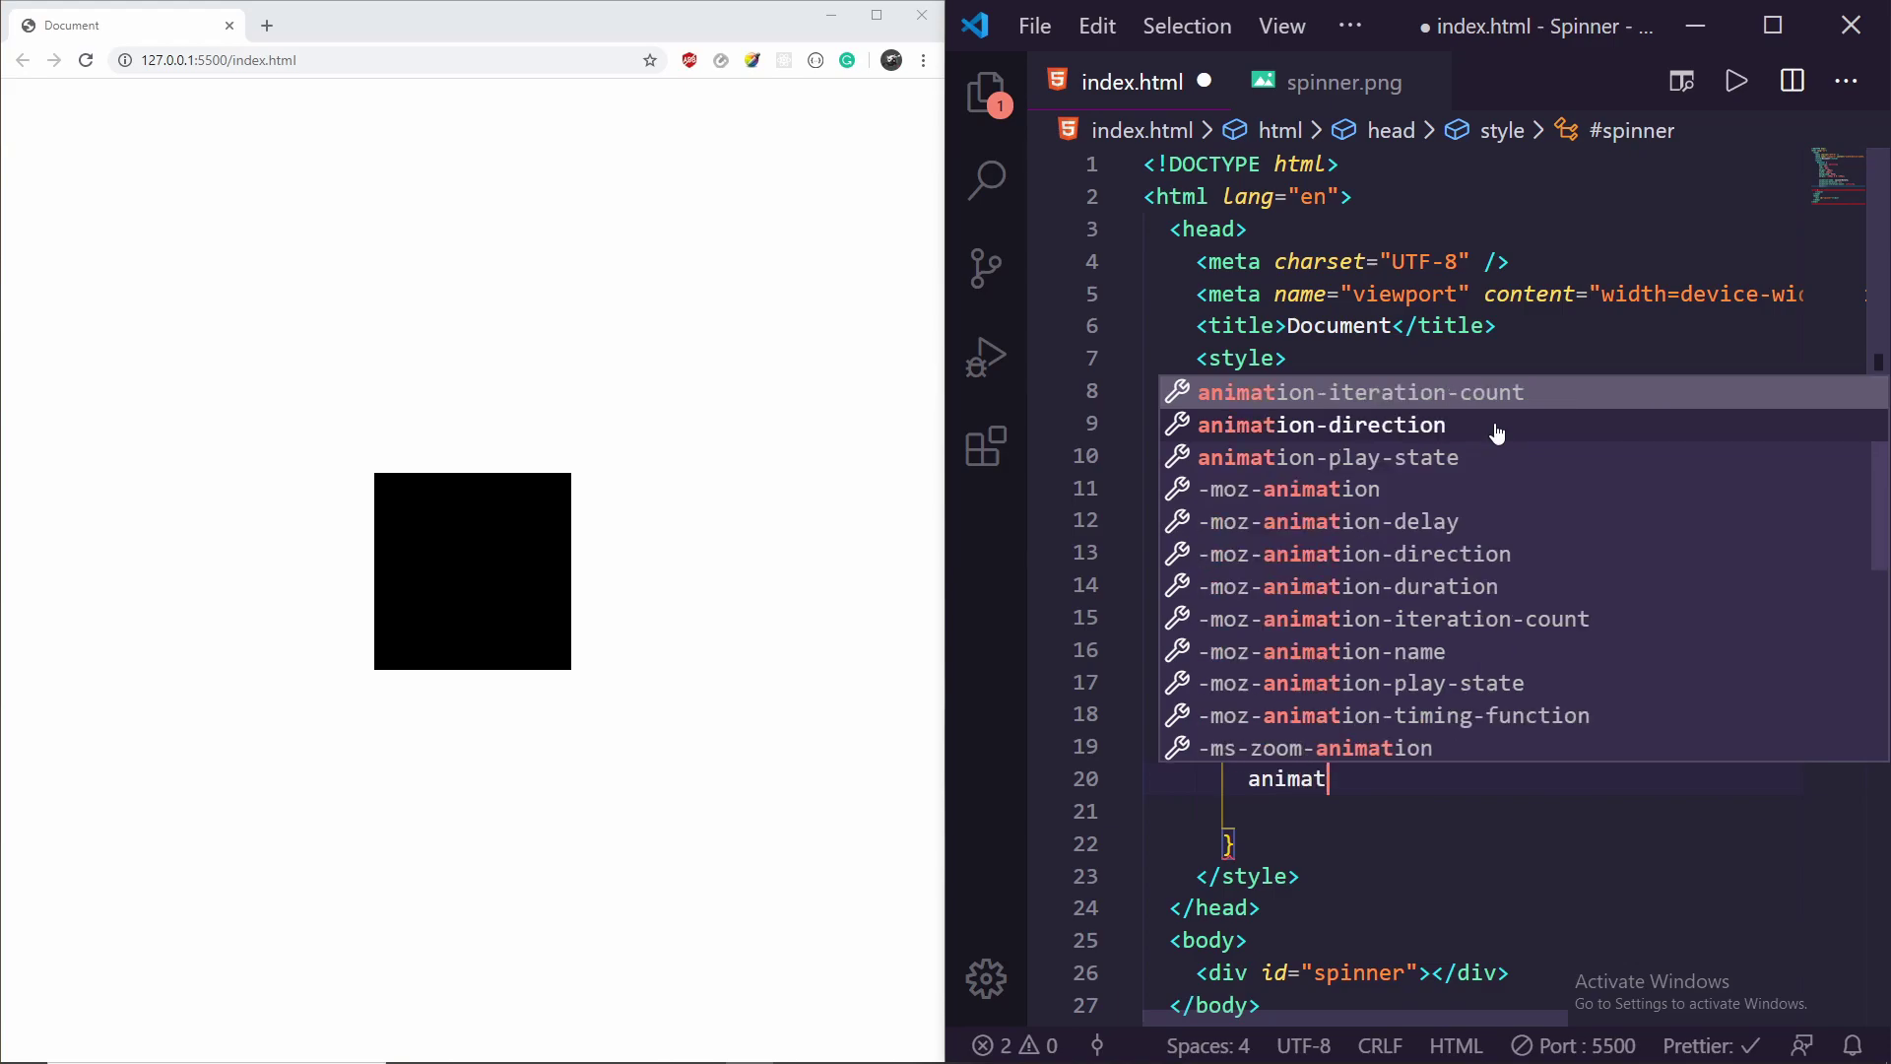
text(iojnn-)
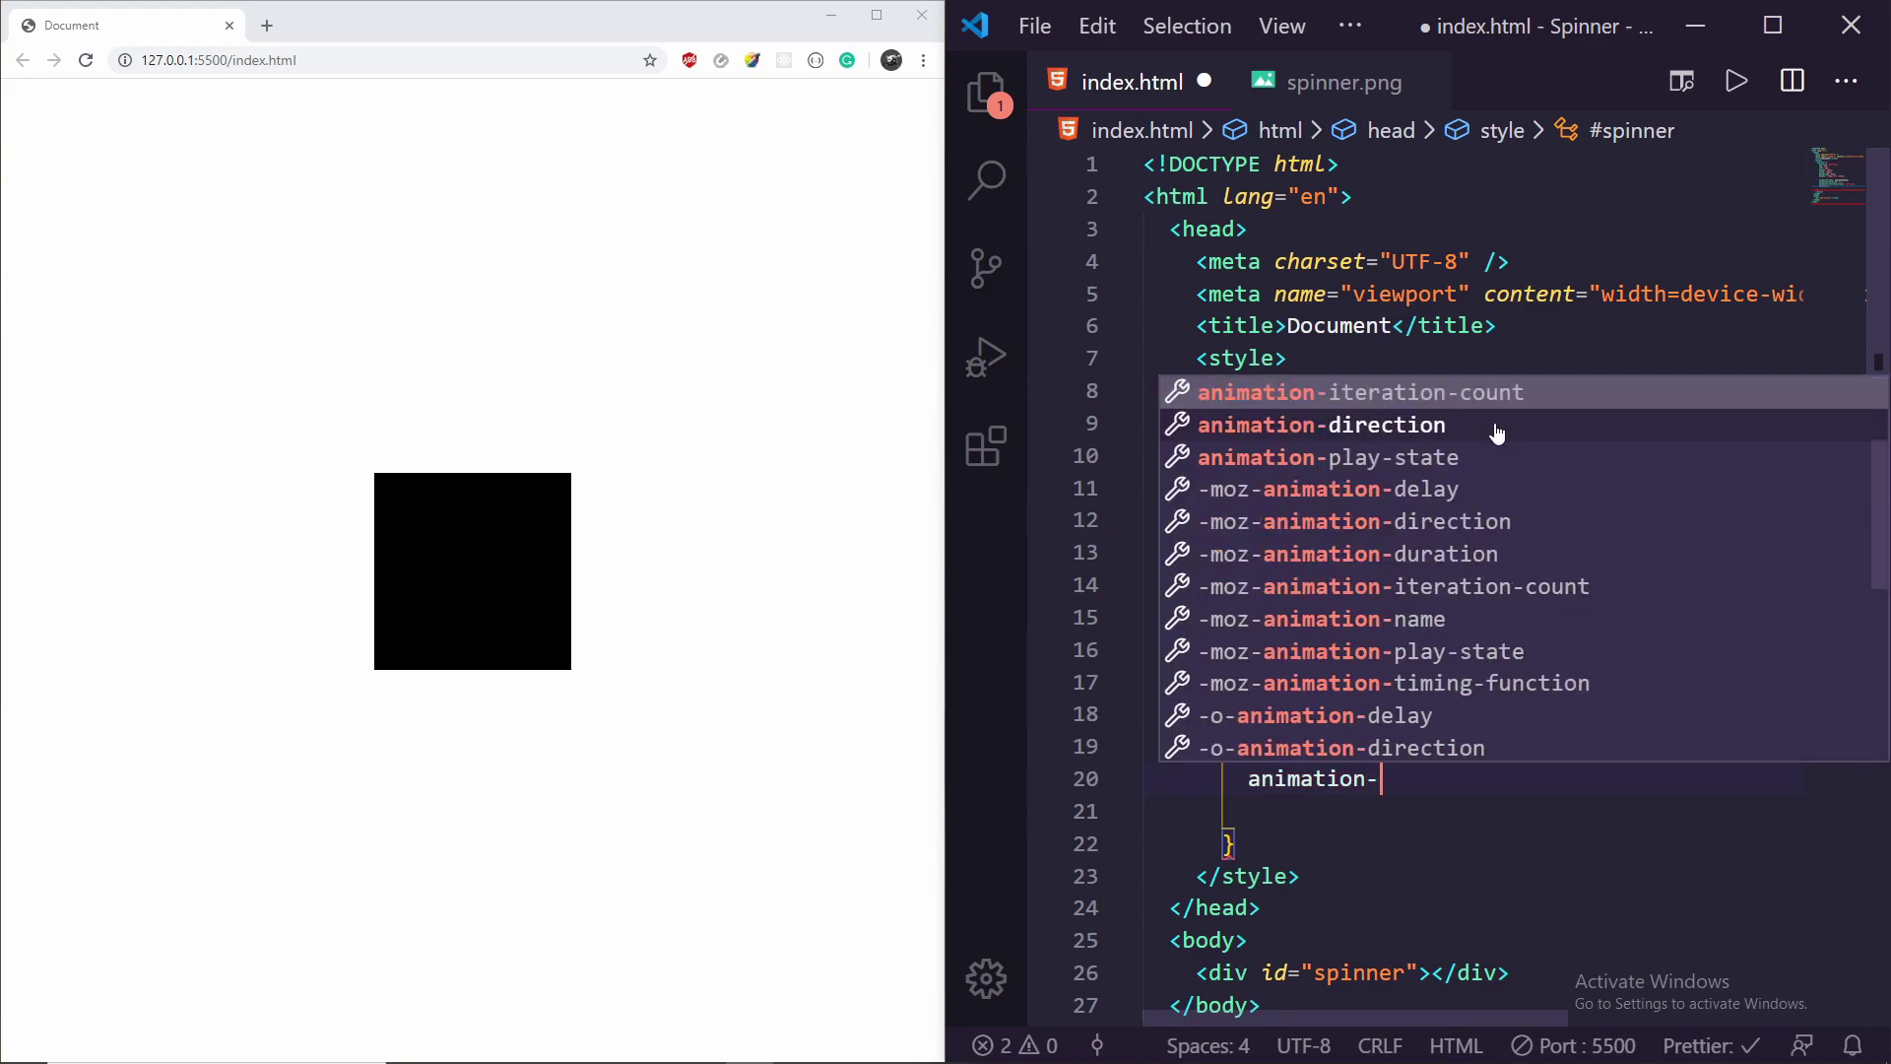
Step: Add animation-timing-function: linear to #spinner and save the file
click(1504, 457)
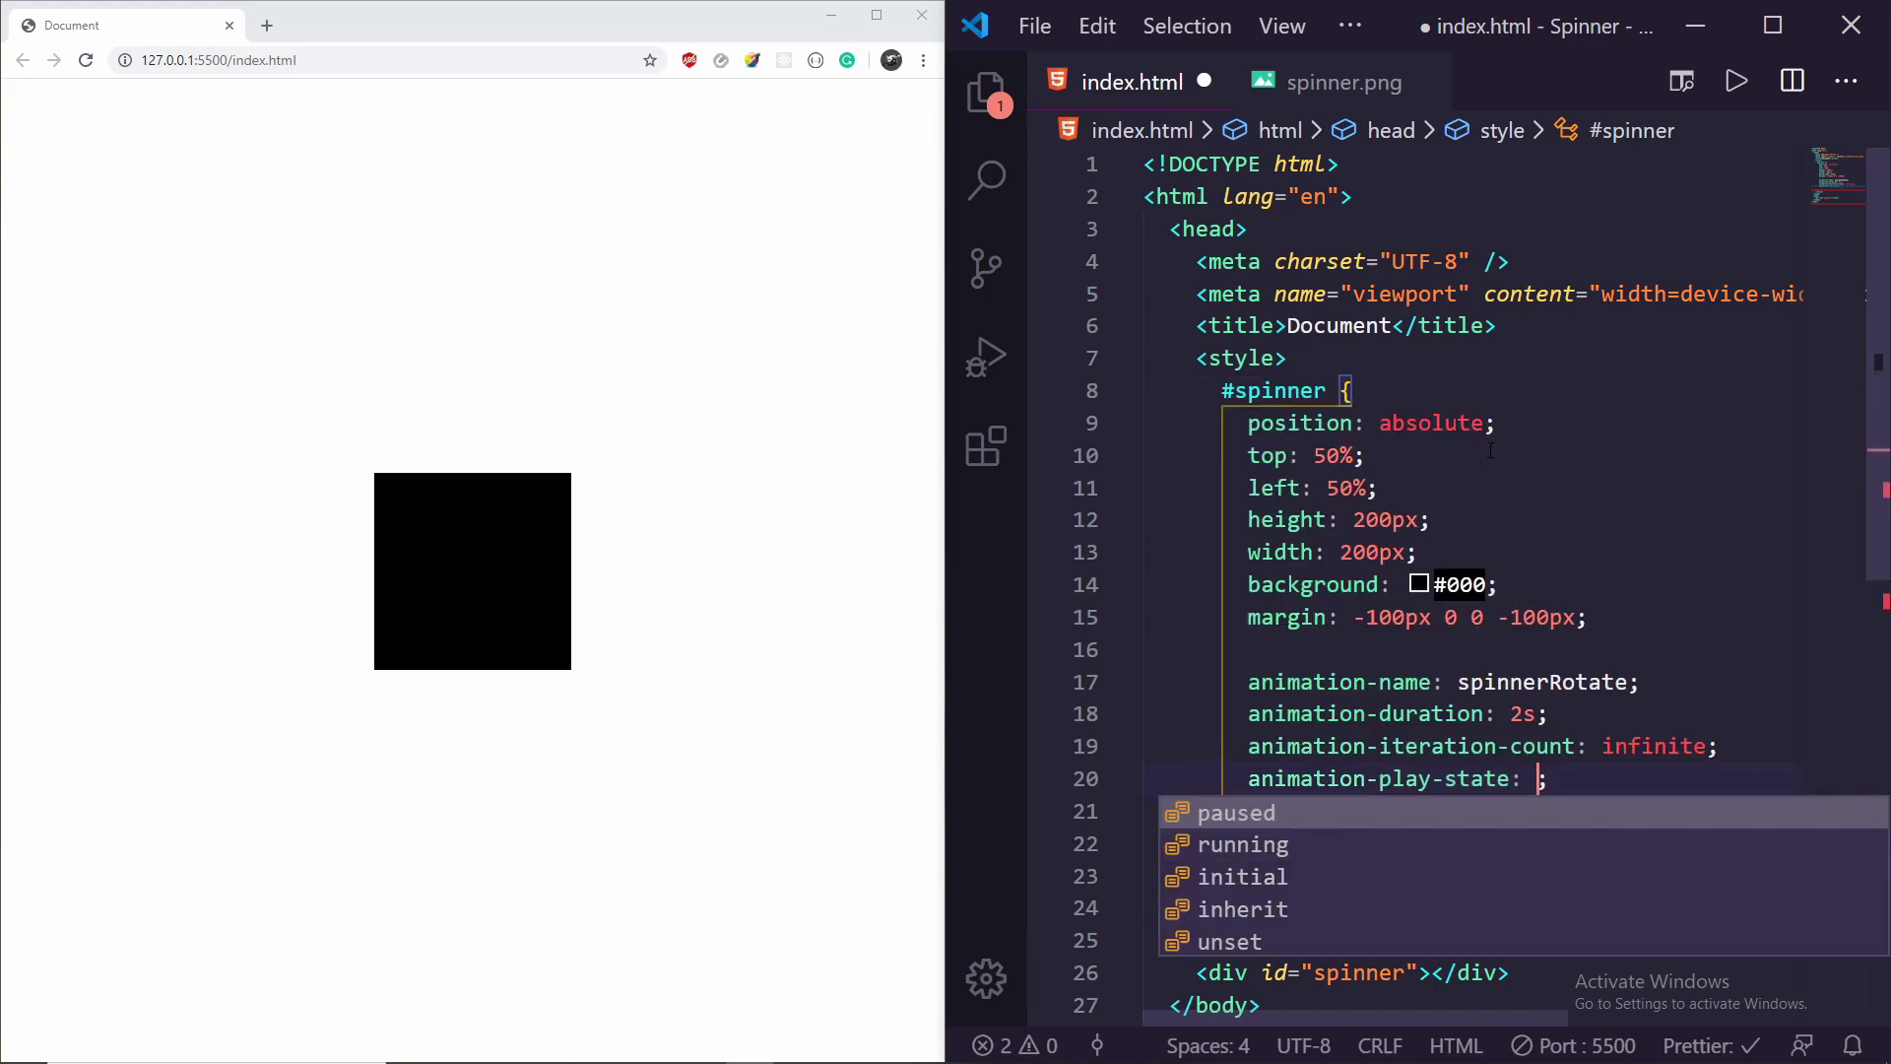
drag(1546, 779, 1248, 779)
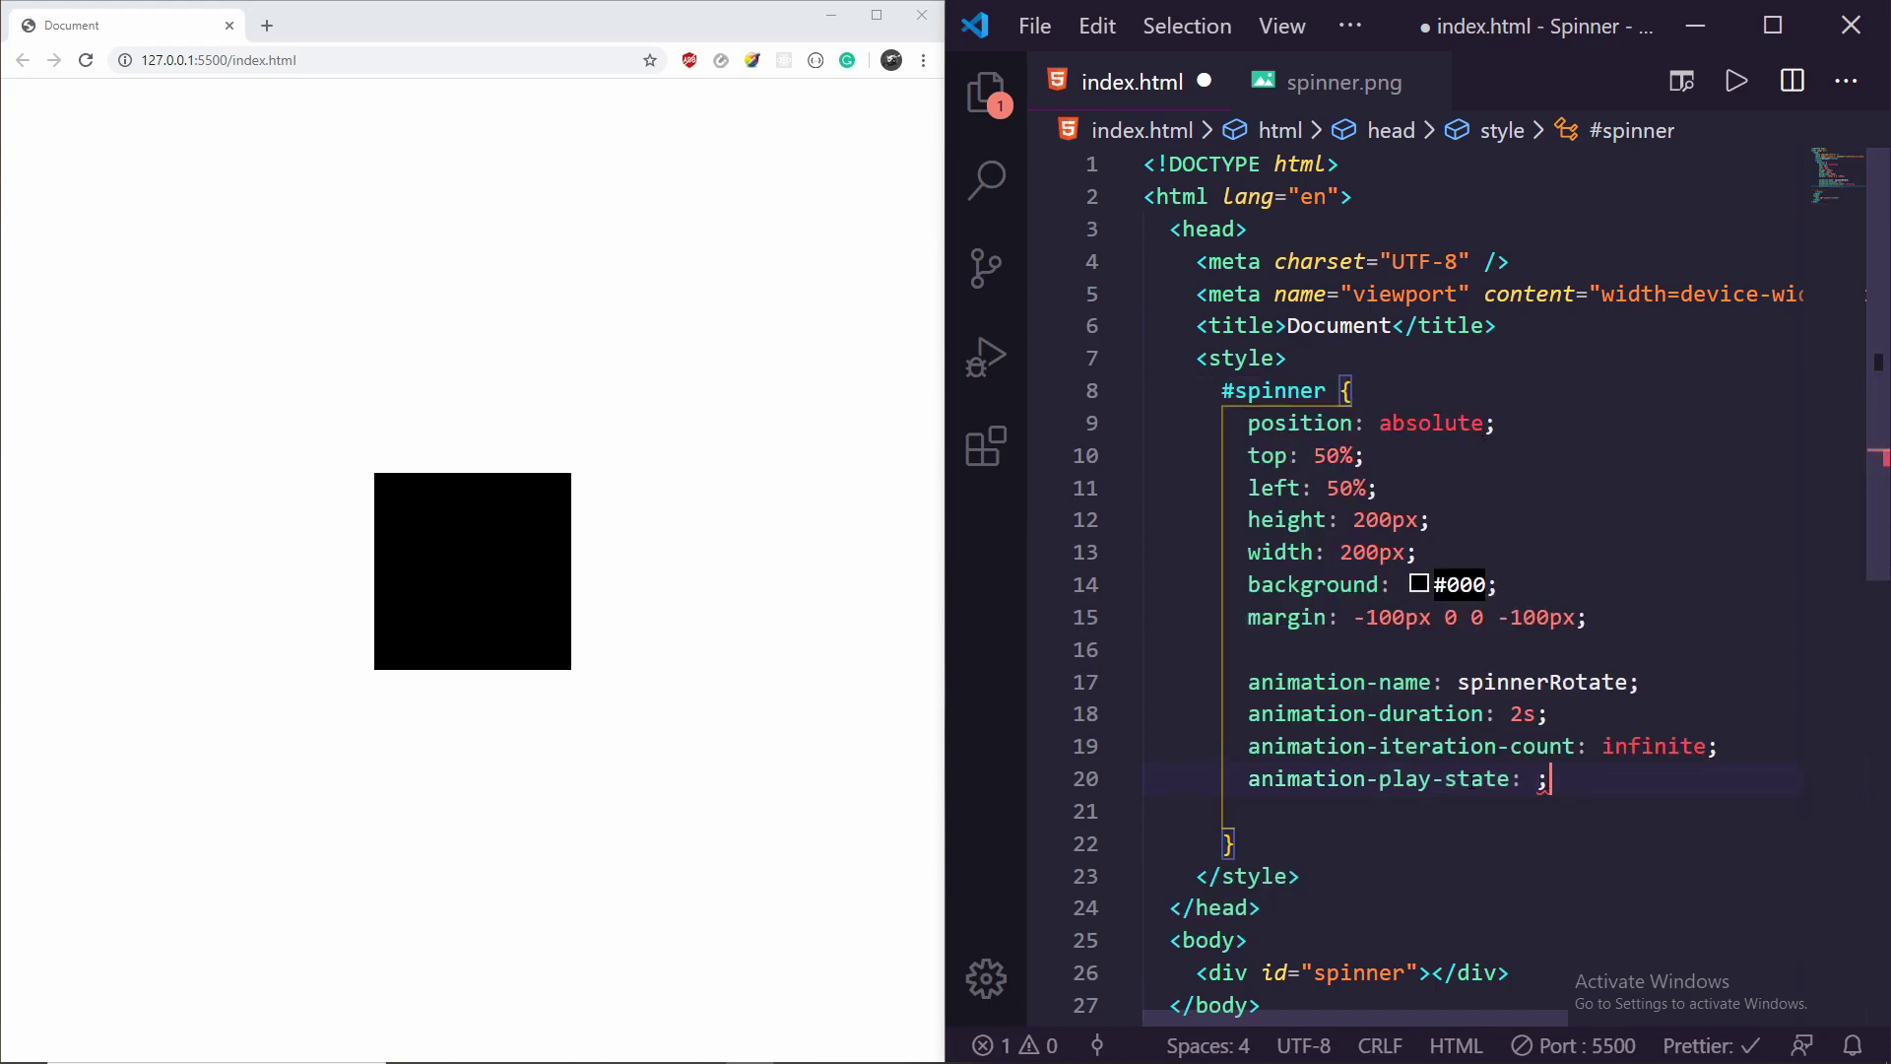
text(anima)
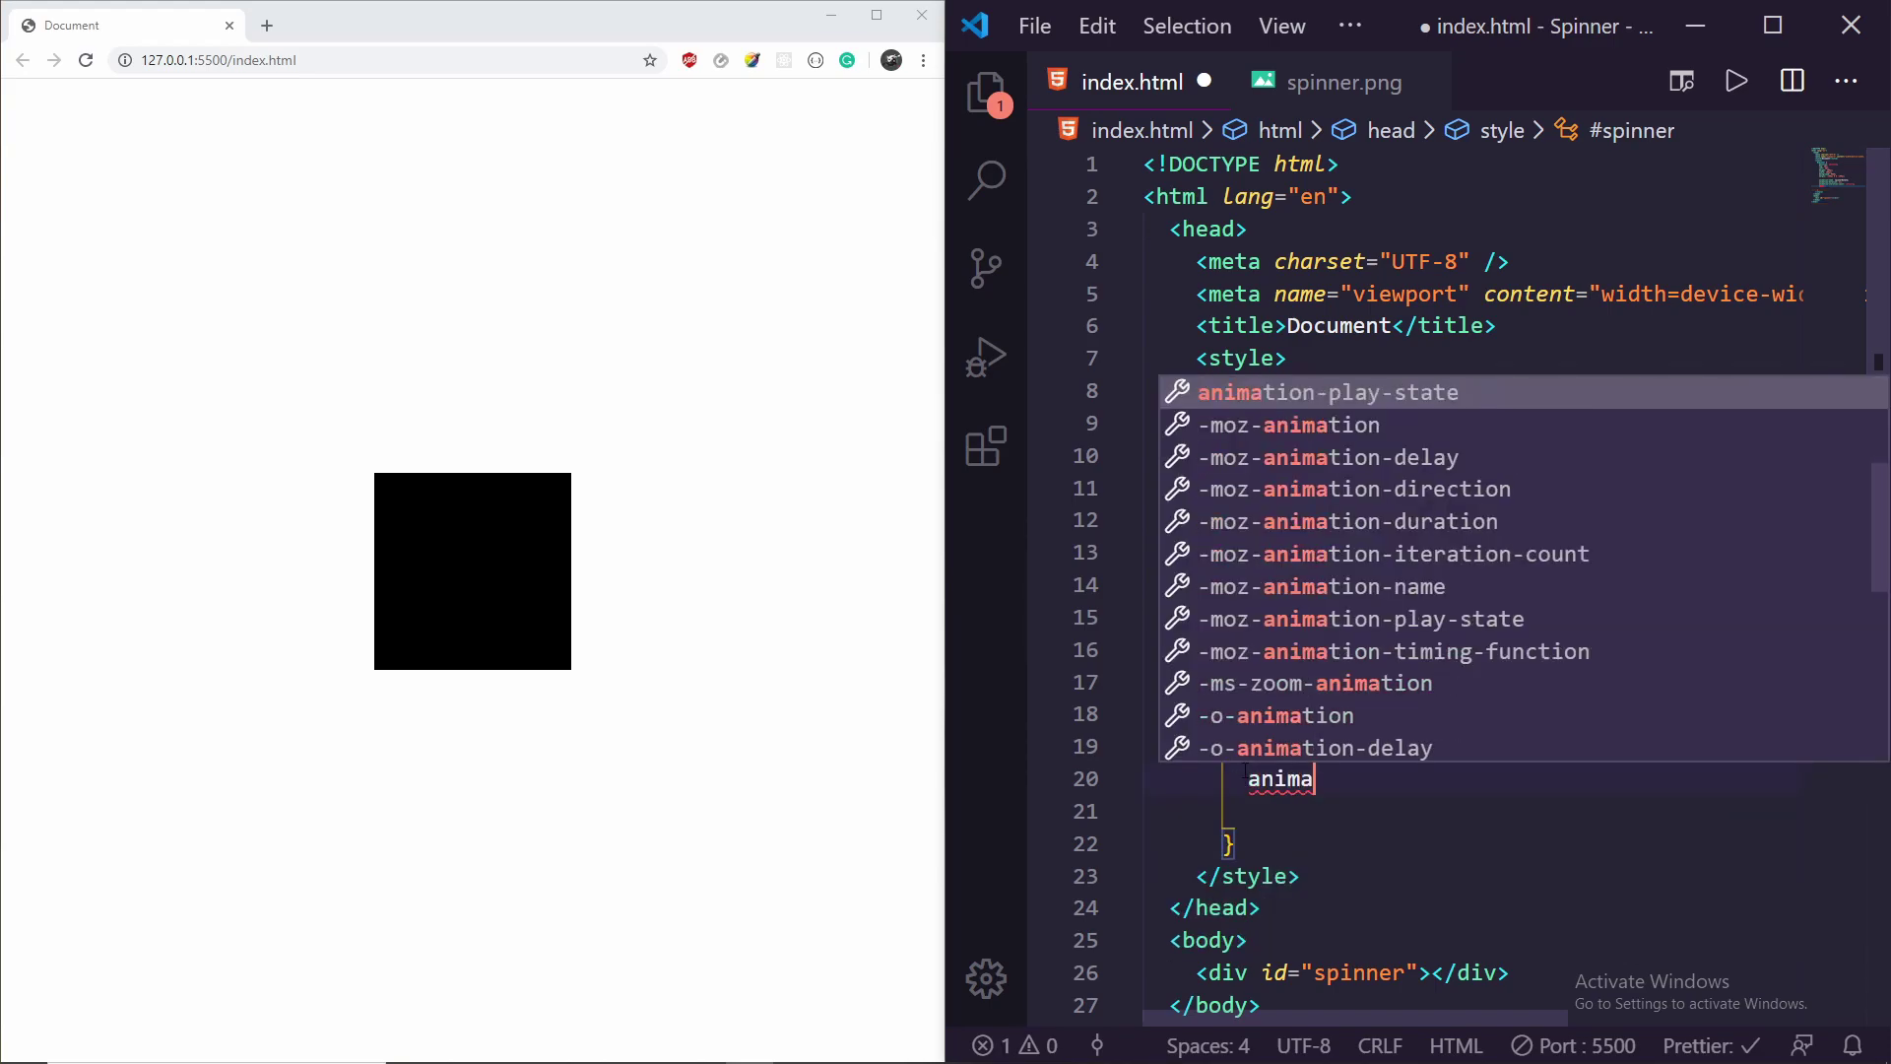
text(tion-ti)
key(Return)
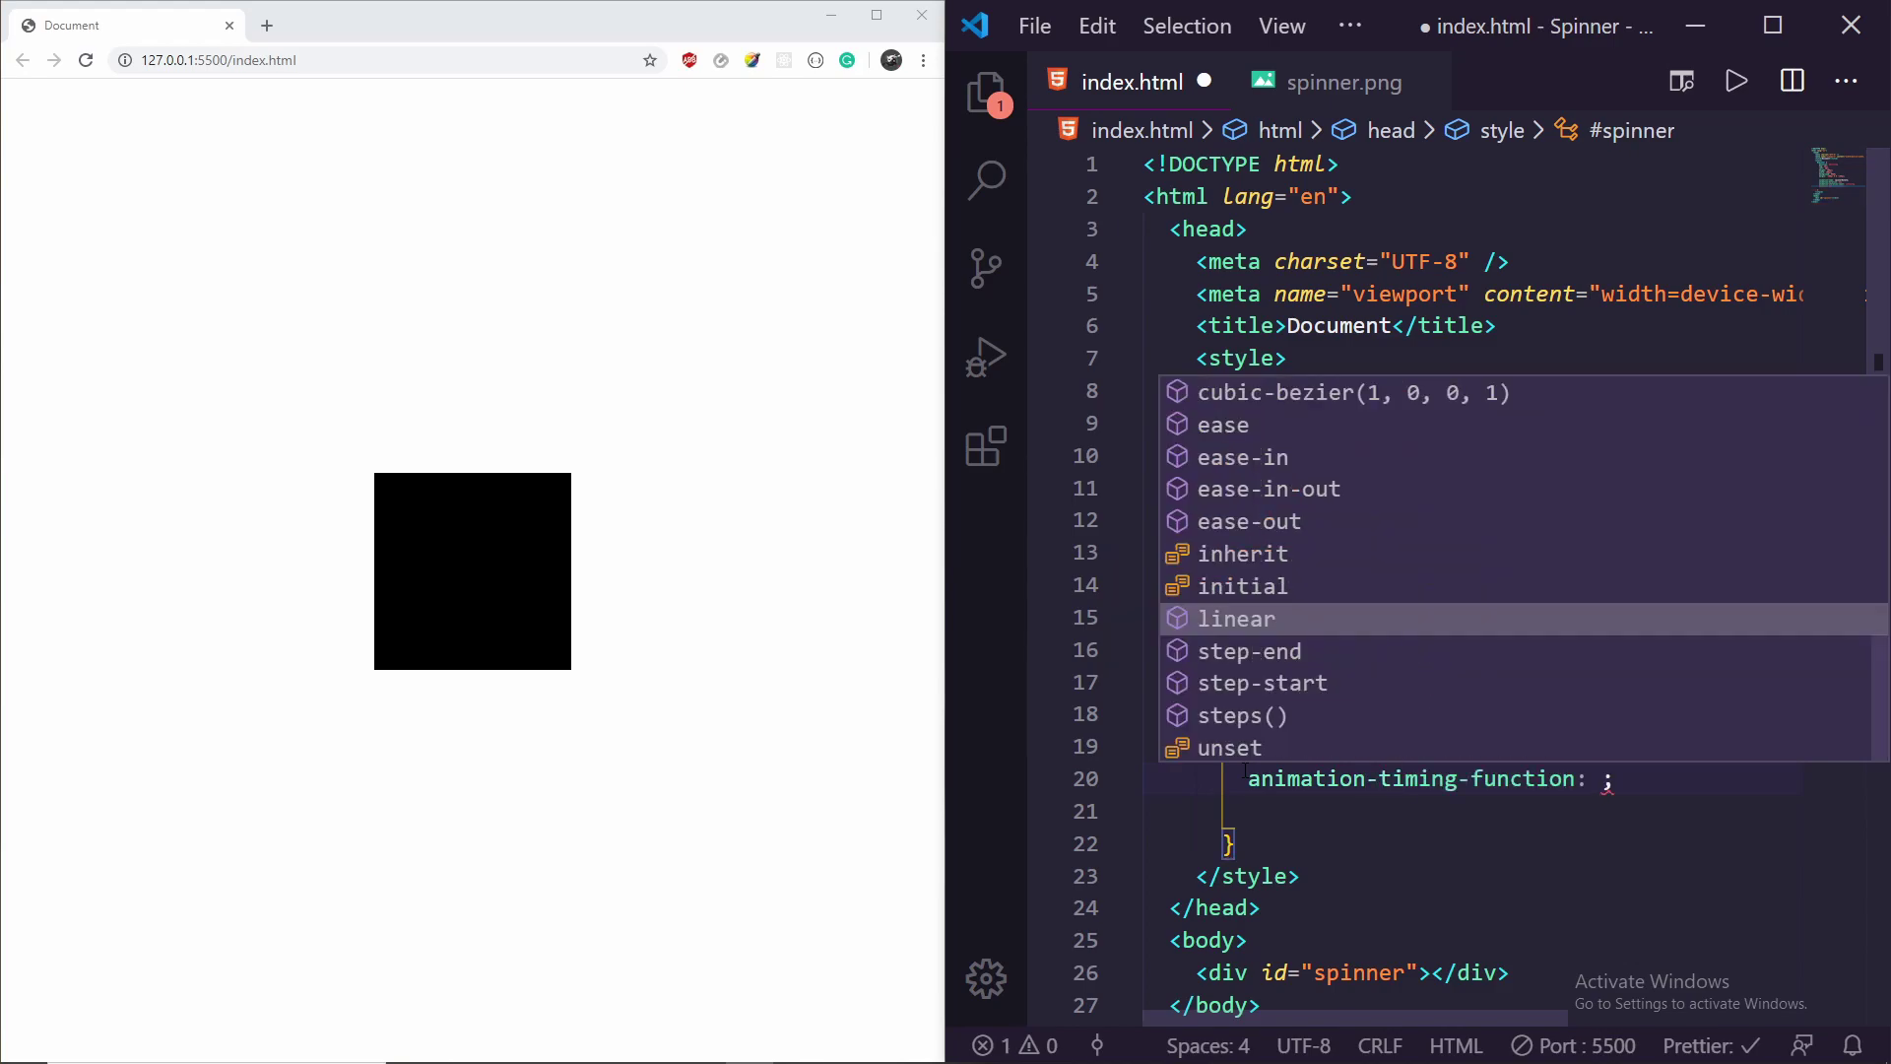
text(l)
key(Return)
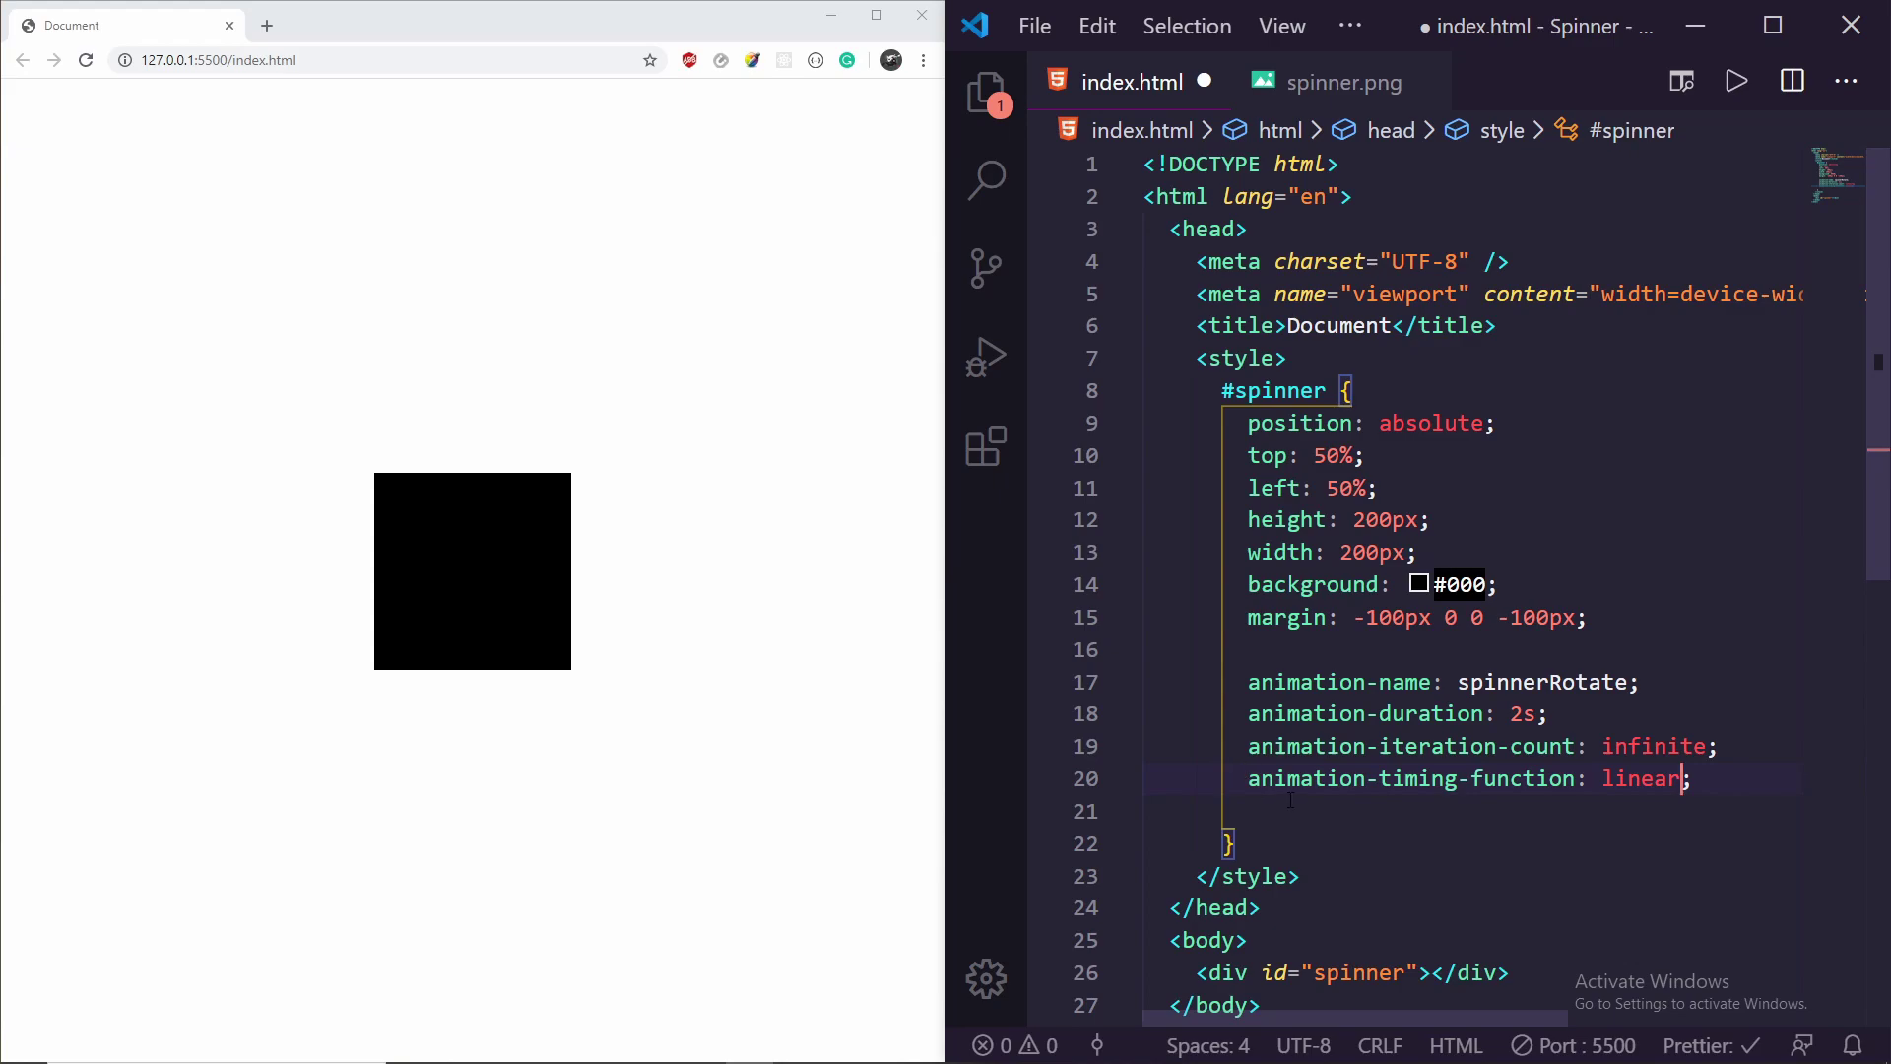
mouse_move(1651, 746)
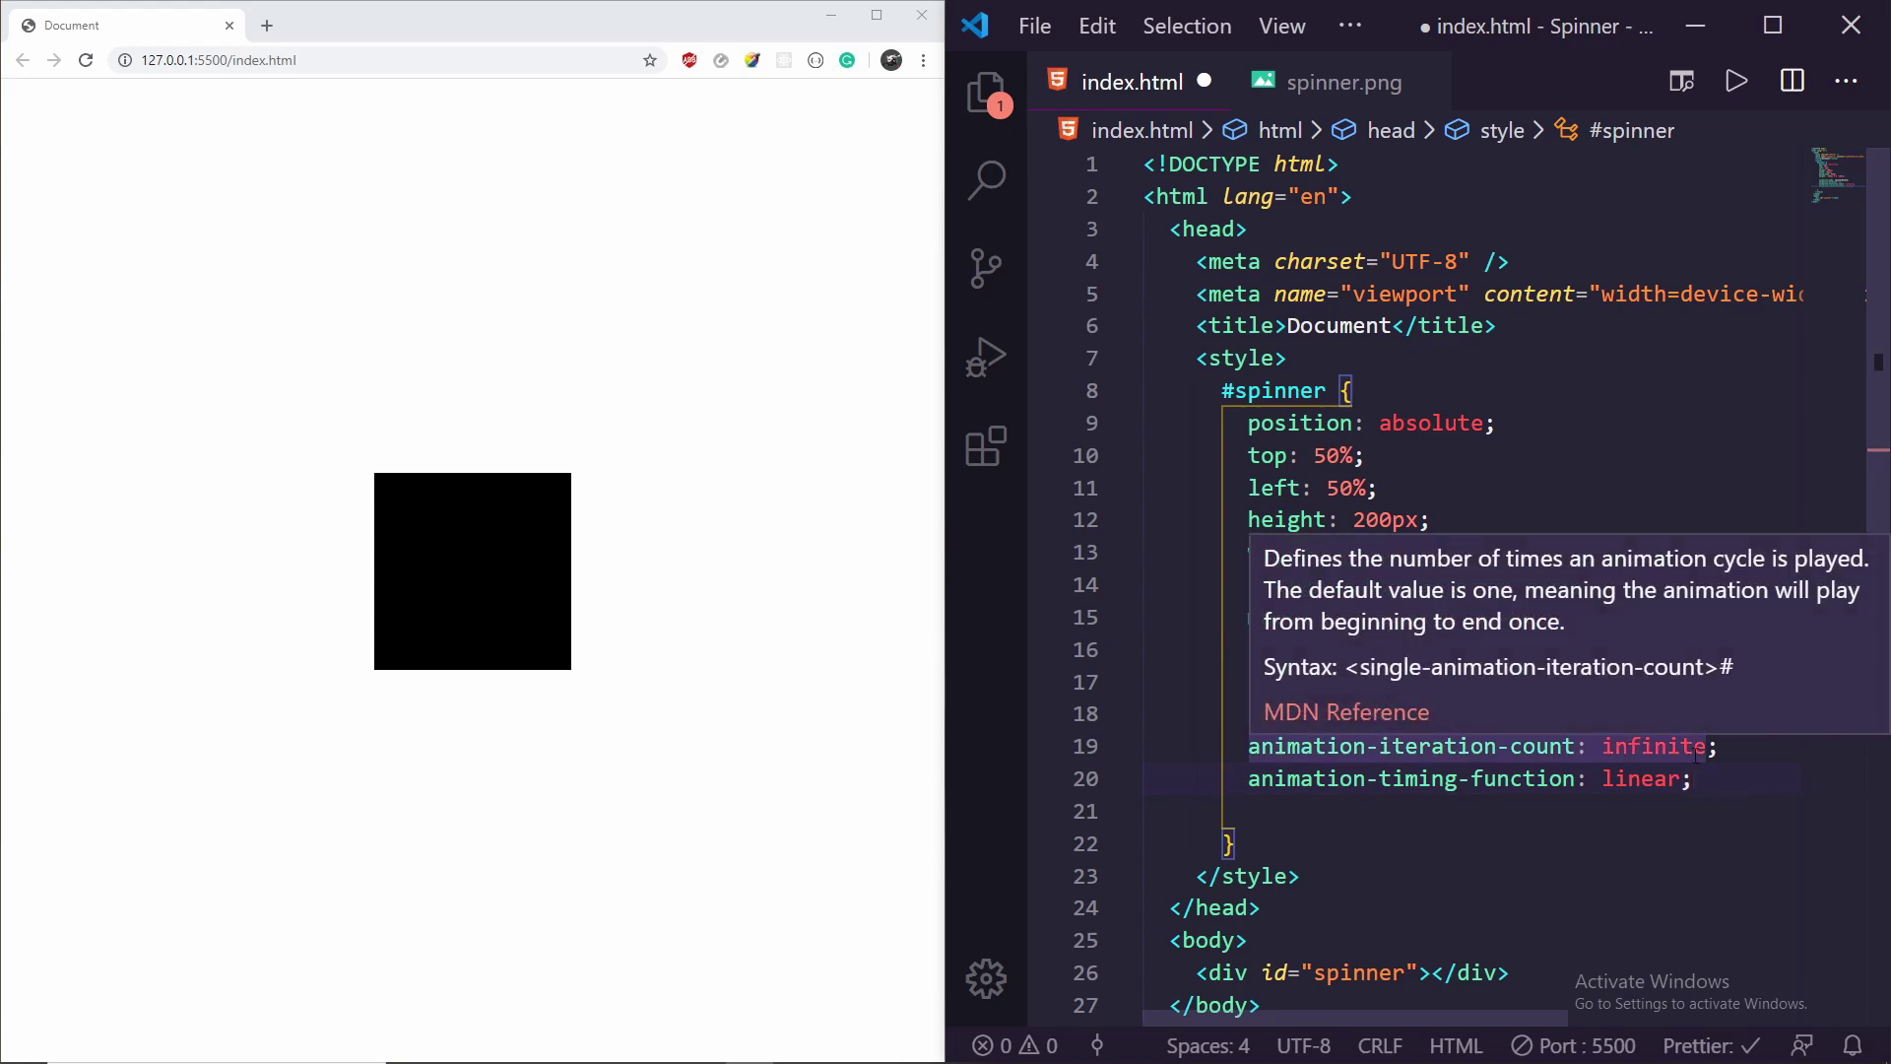
click(1702, 784)
key(ctrl+s)
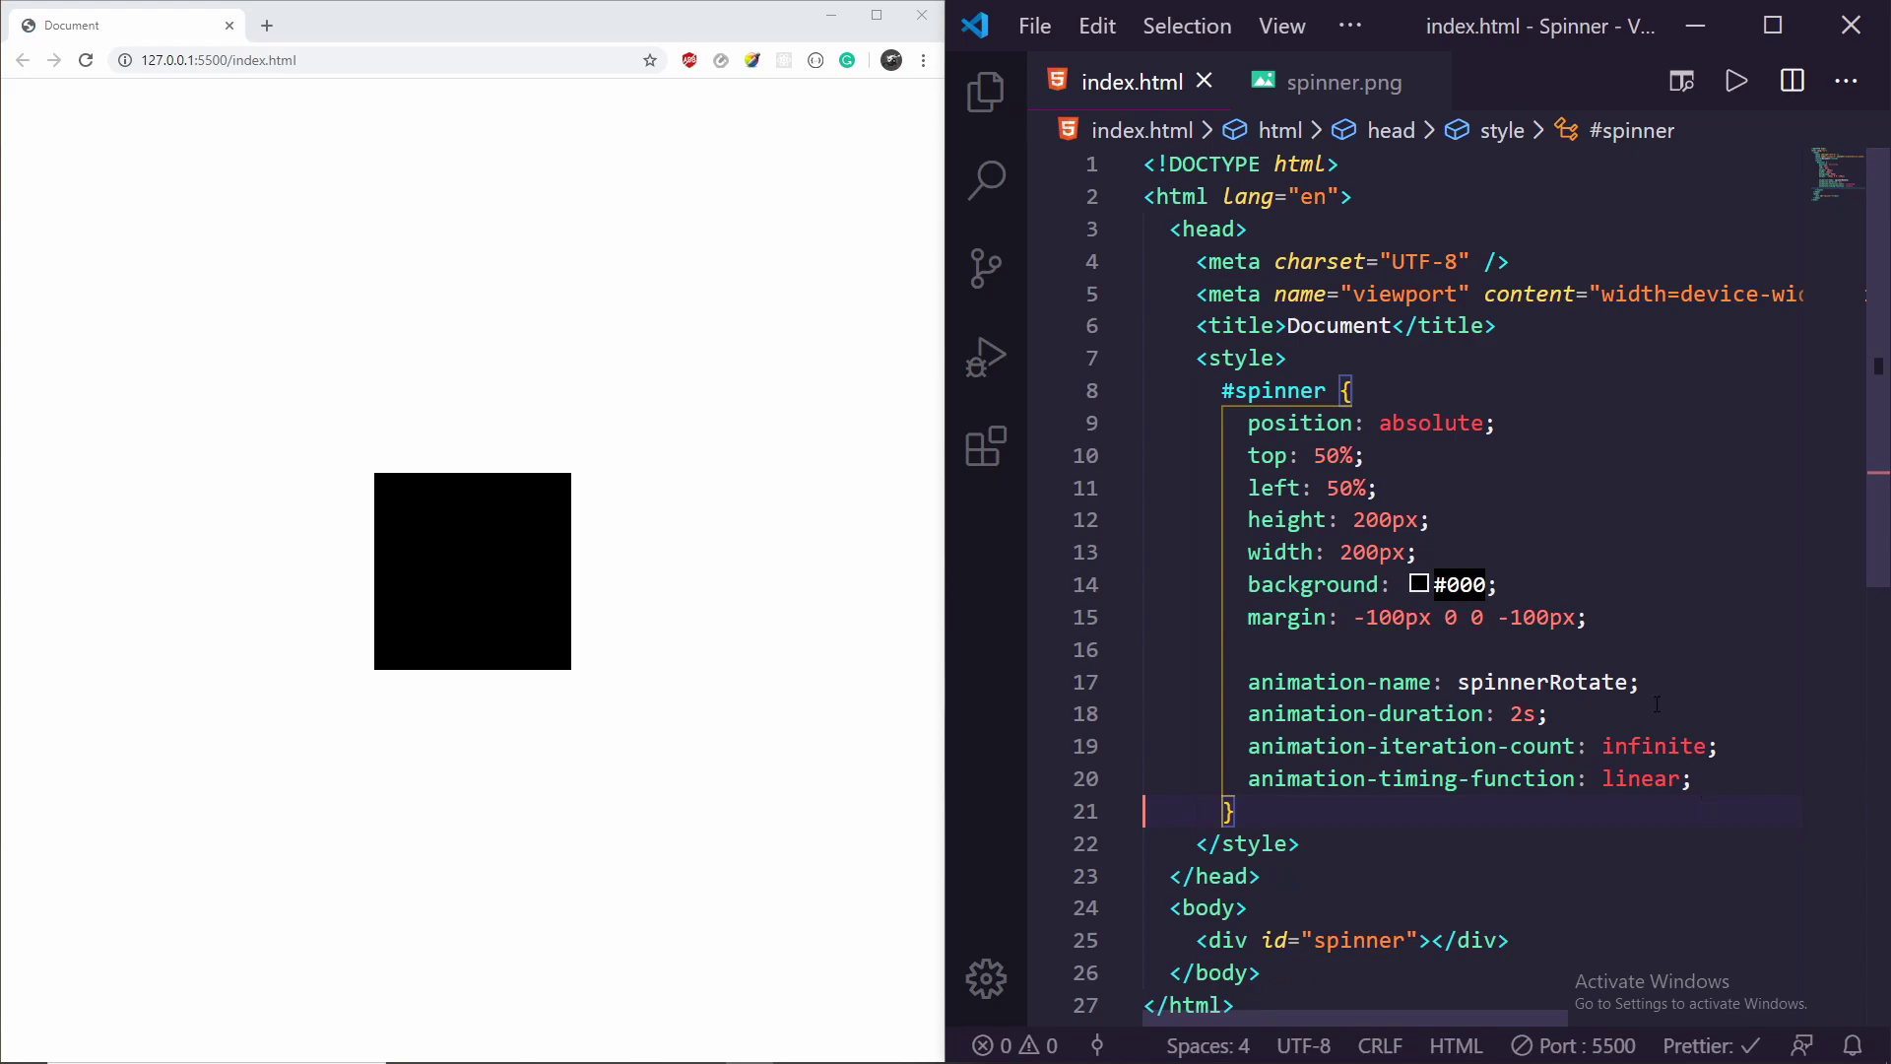
mouse_move(1369, 714)
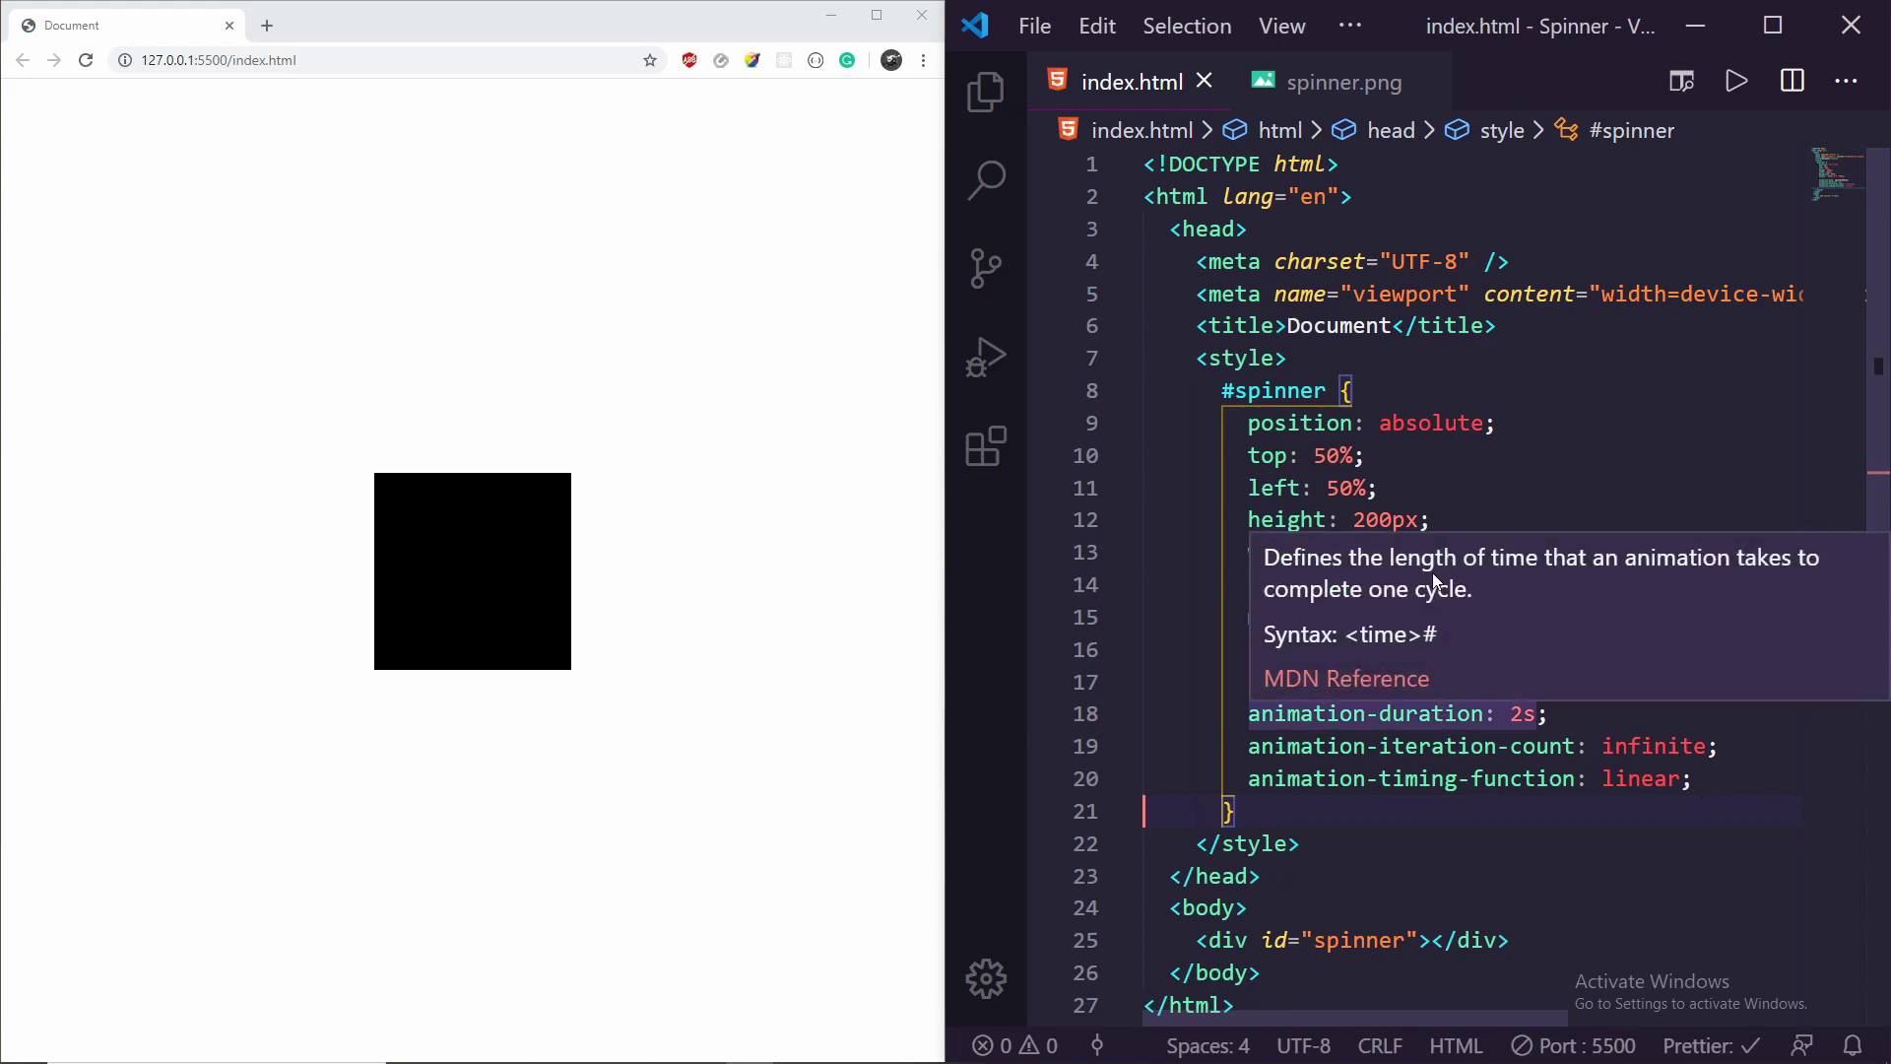
Step: Create @-webkit-keyframes spinnerRotate with a from block of -webkit-transform: rotate(0deg)
key(Return)
key(Return)
key(Return)
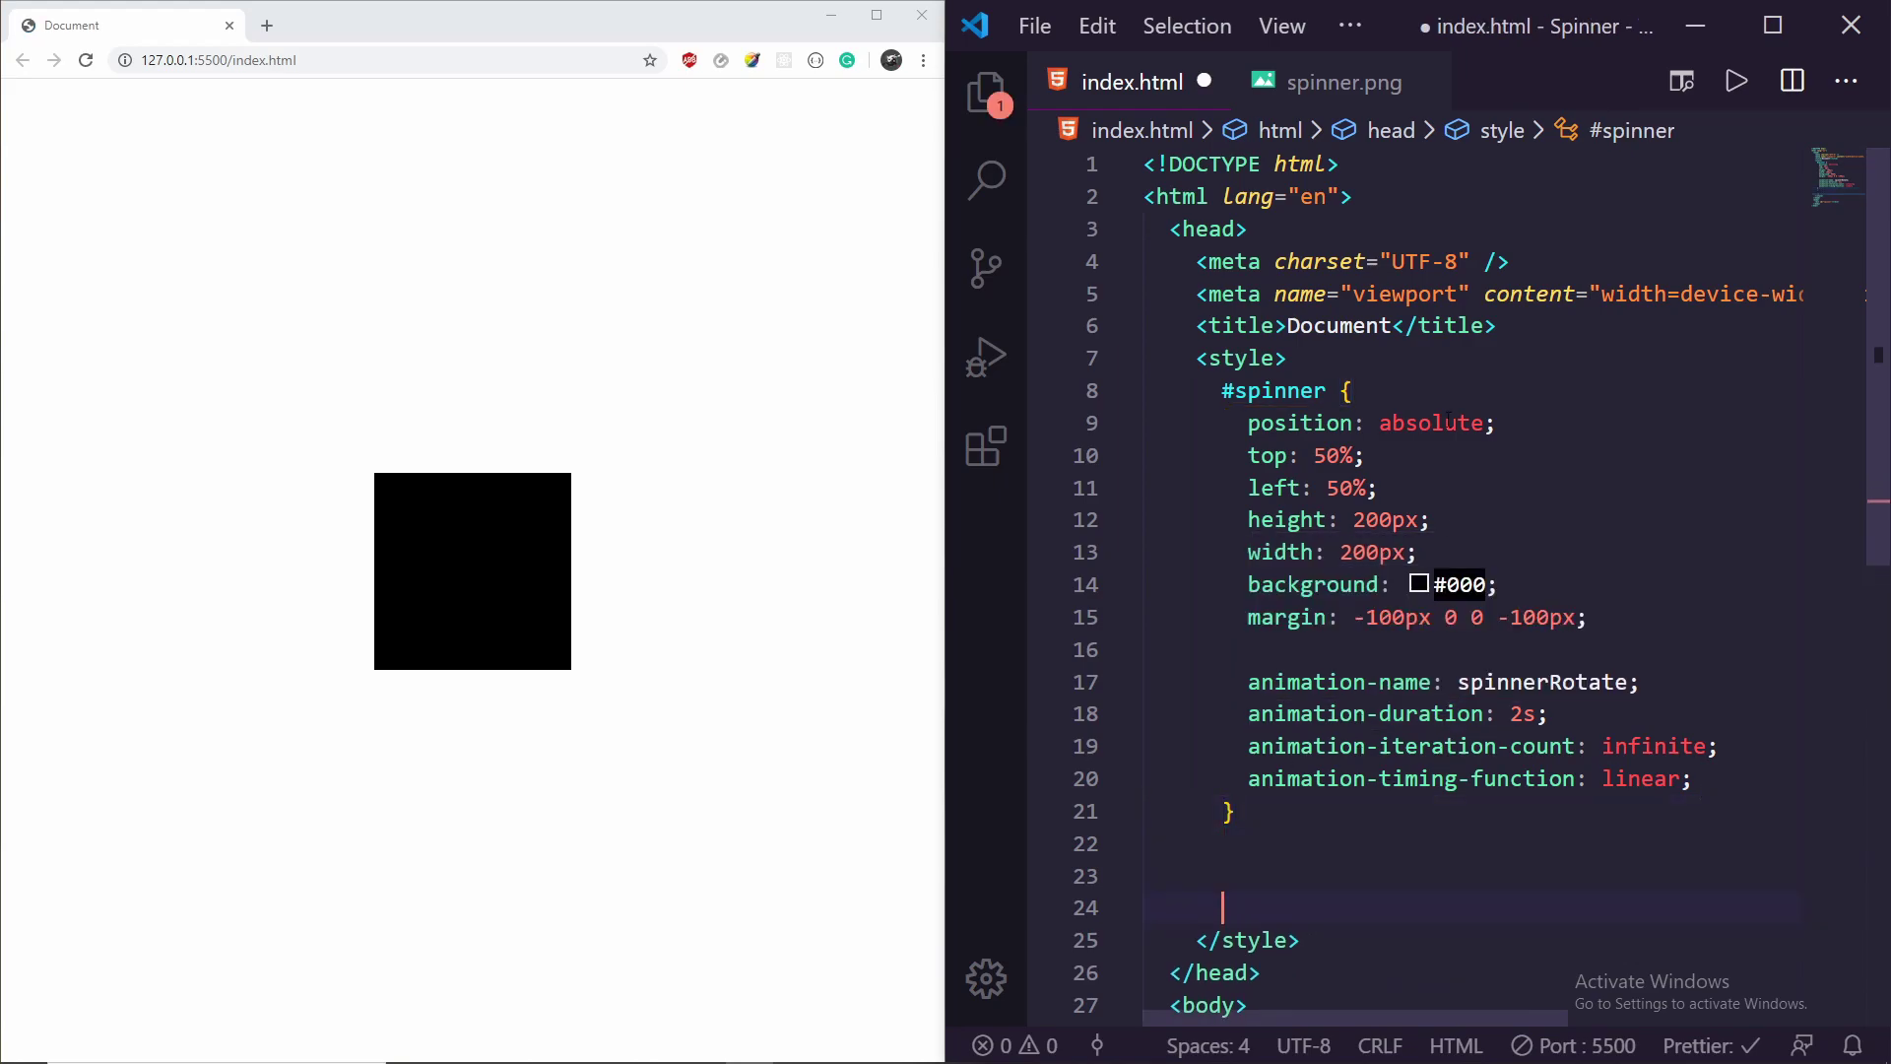
key(Up)
text(@-web)
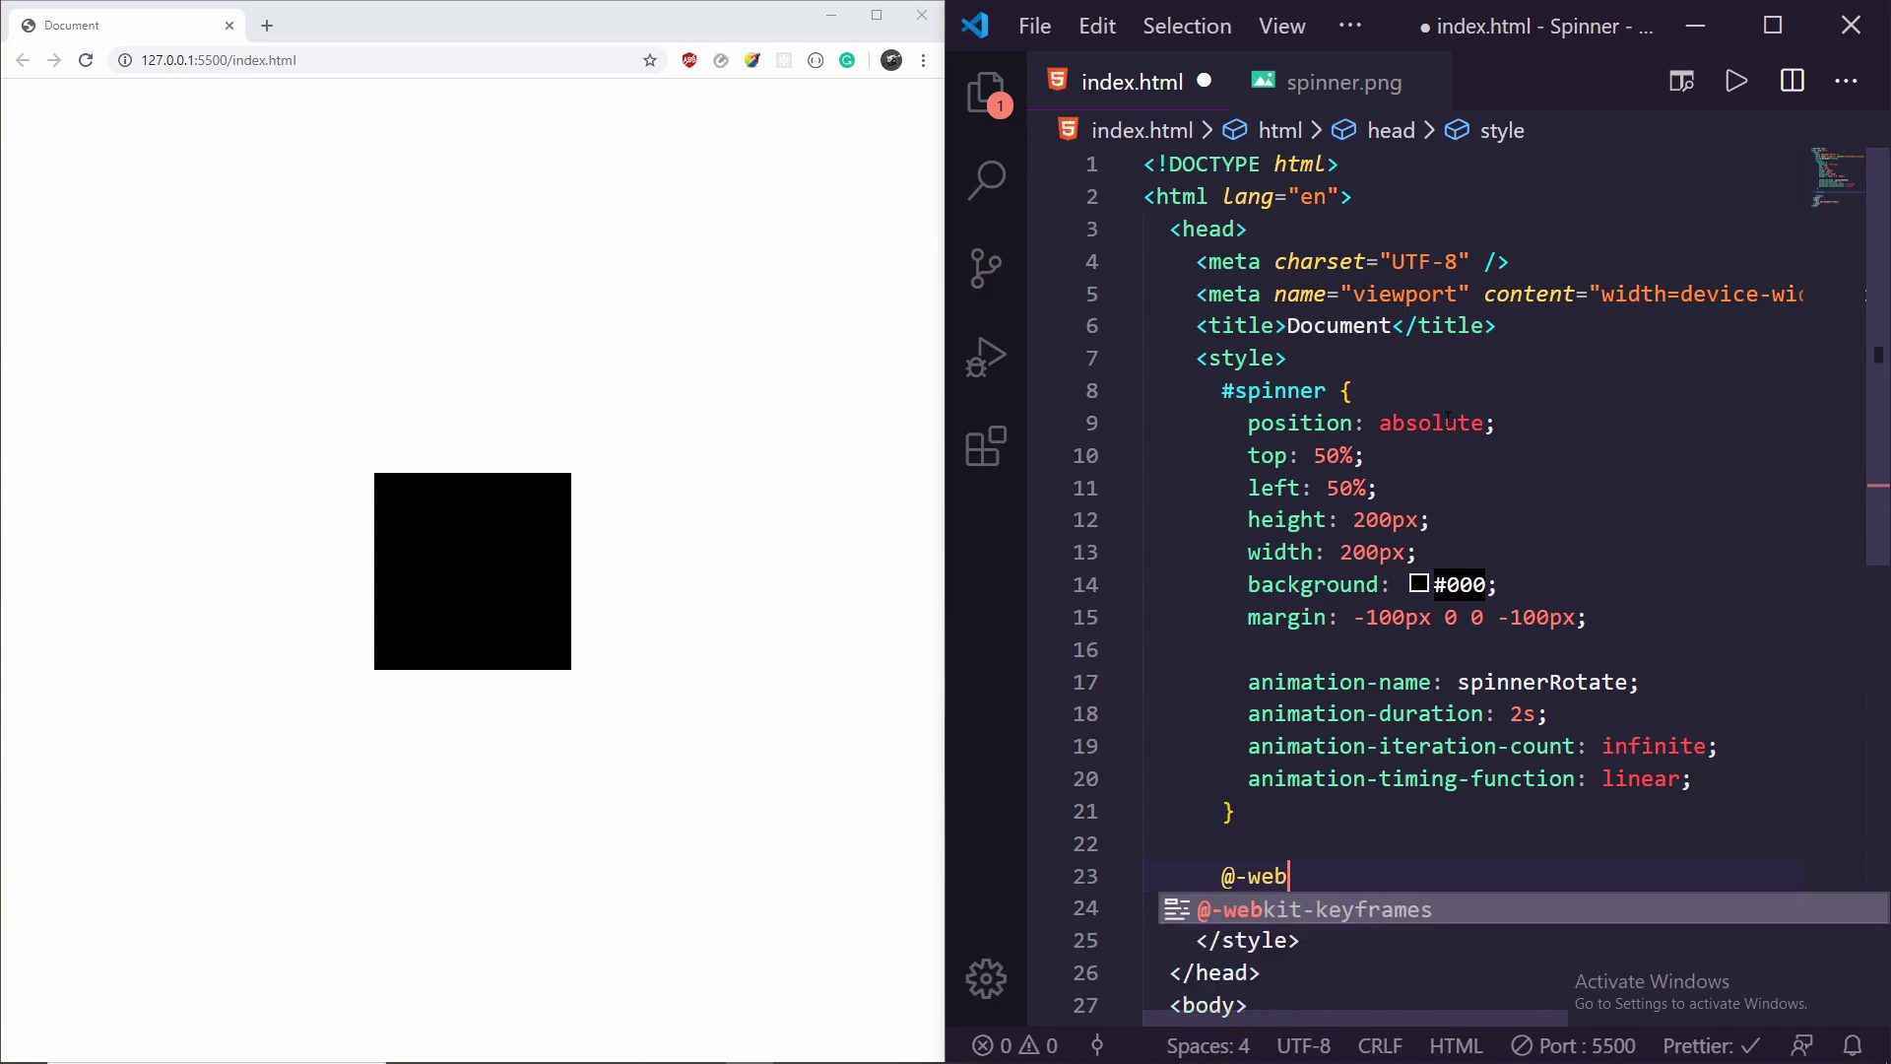
key(Tab)
text(spinner)
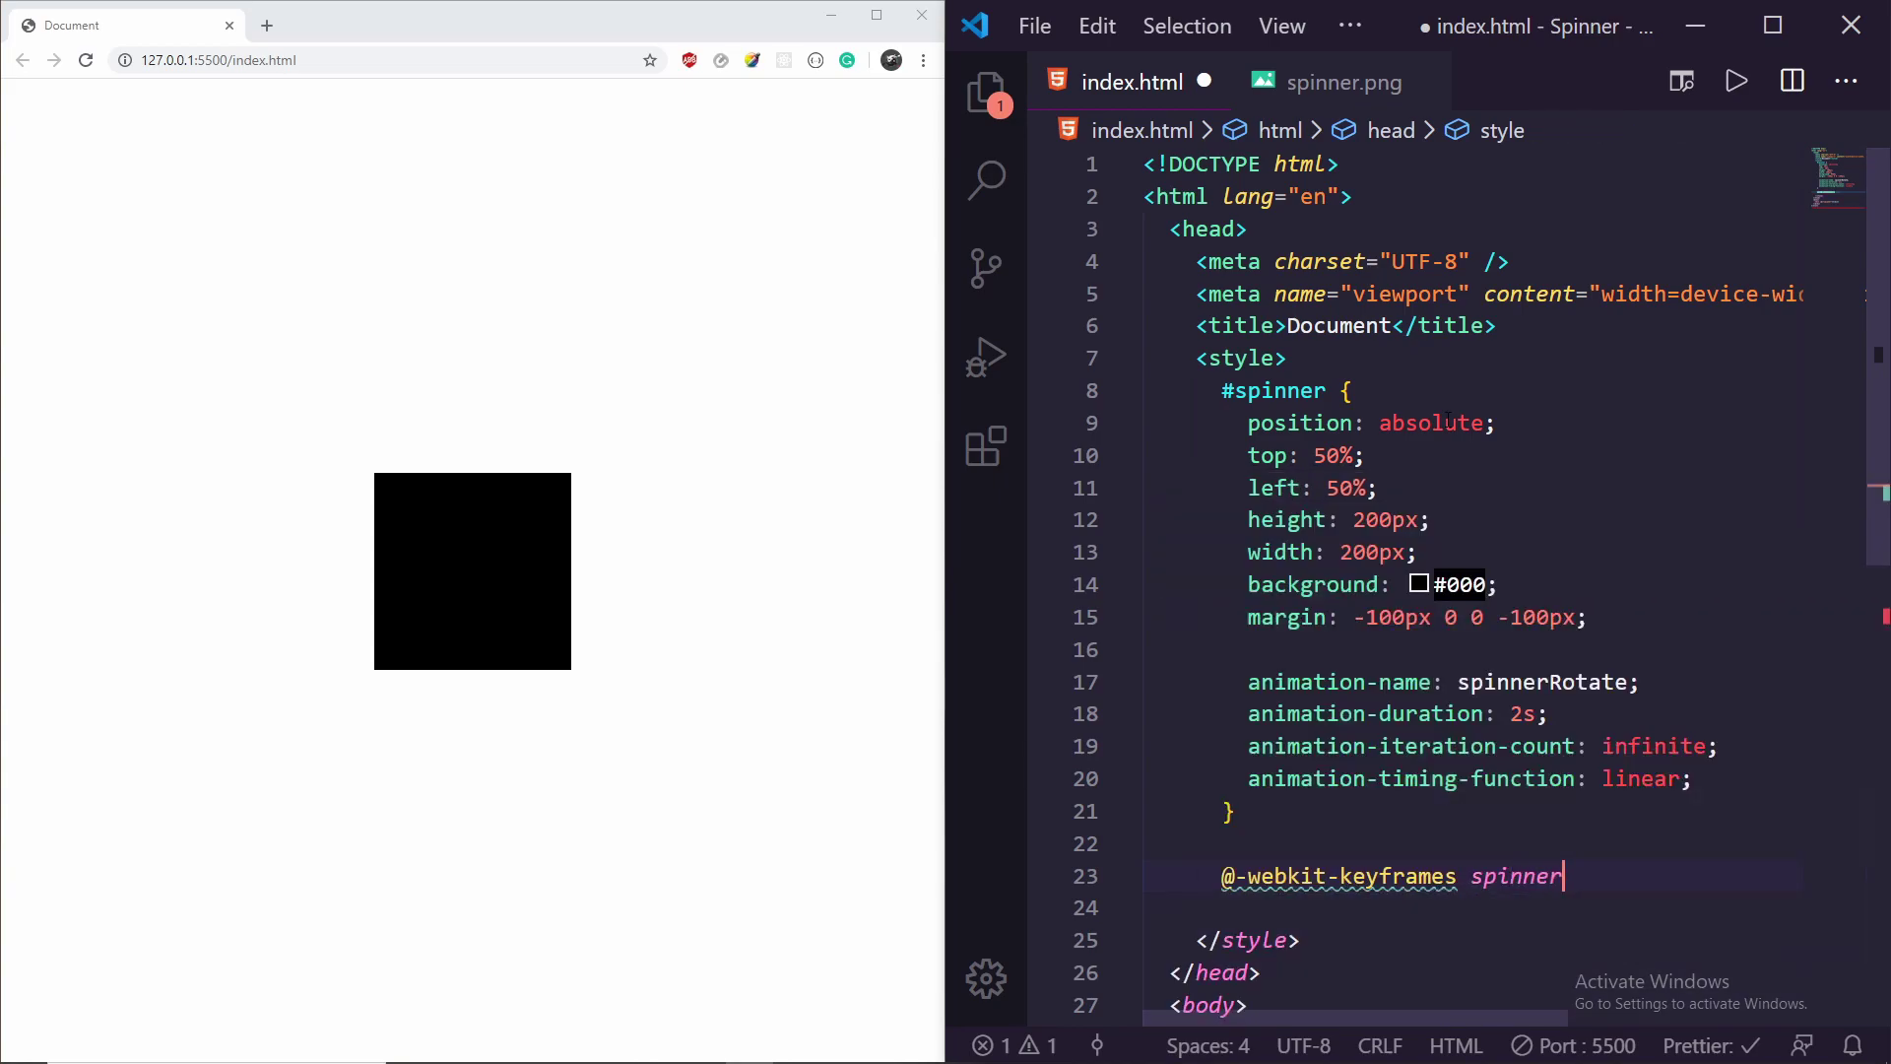
text(Rotate {)
key(Return)
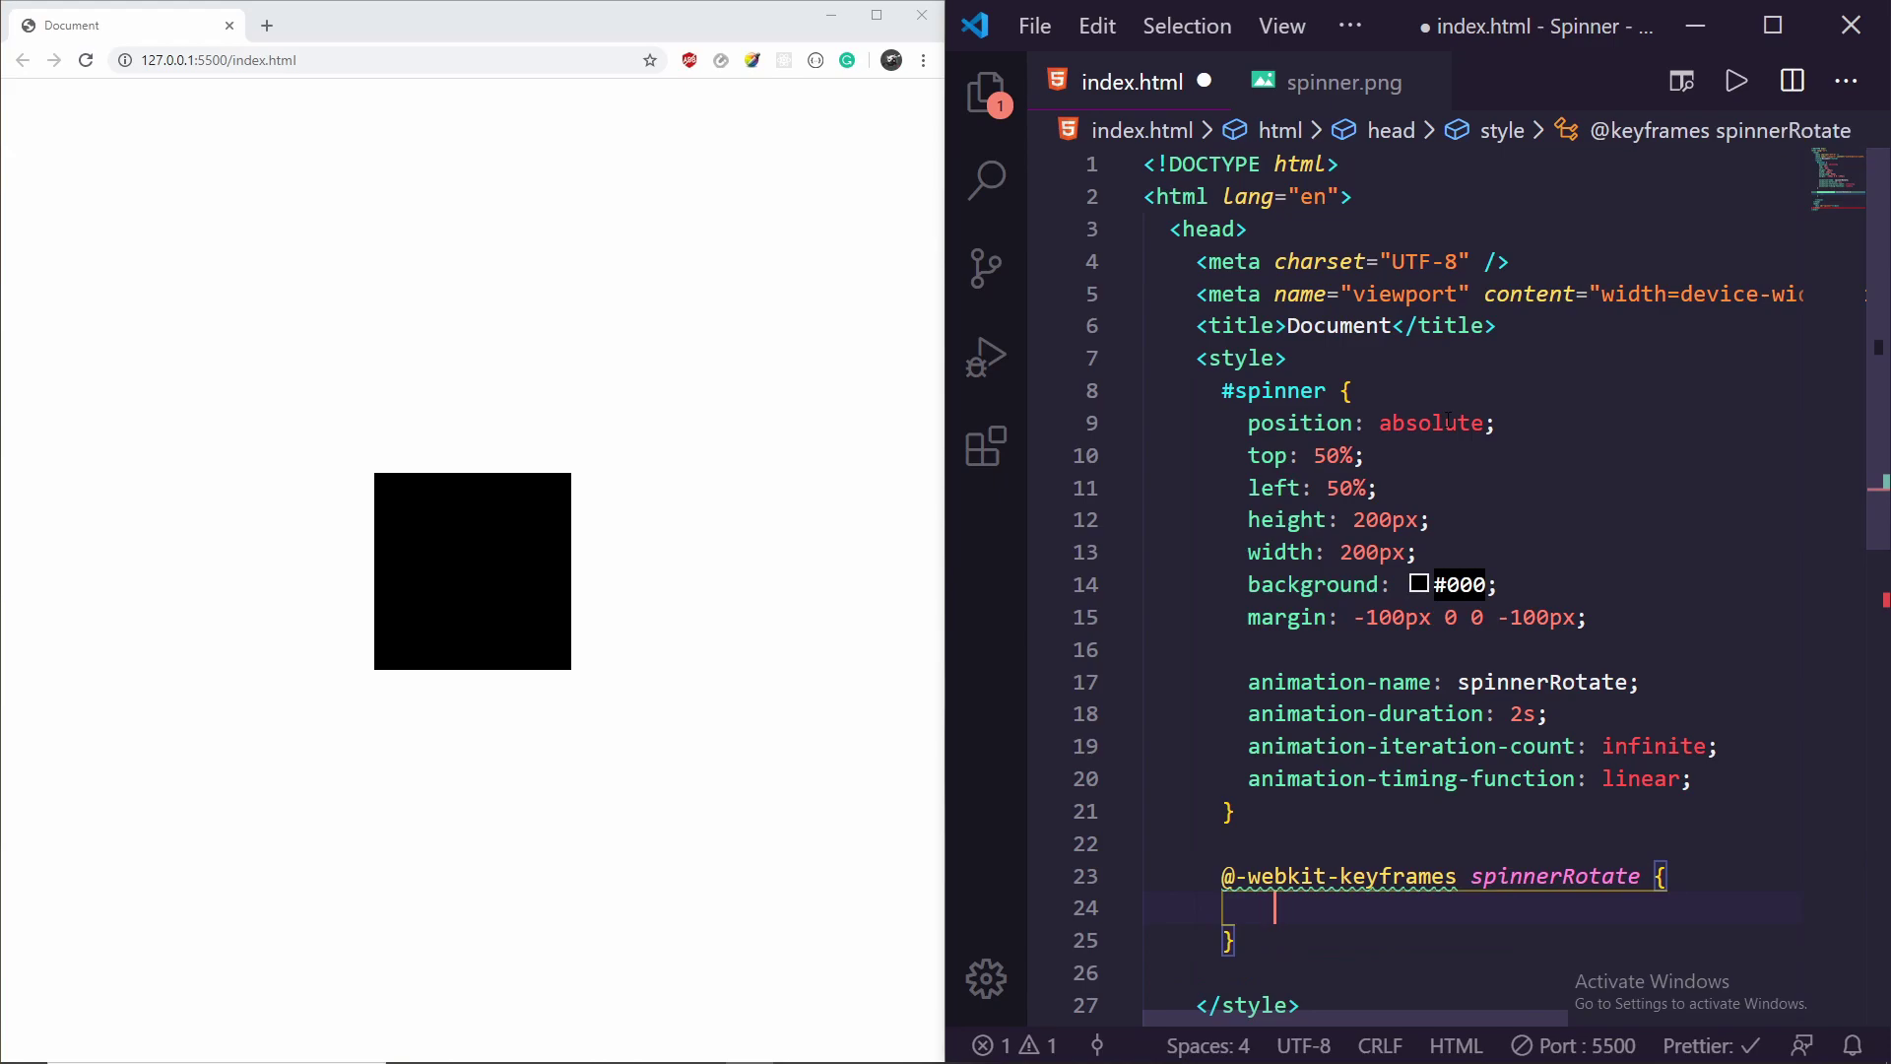
scroll(1478, 592, down, 3)
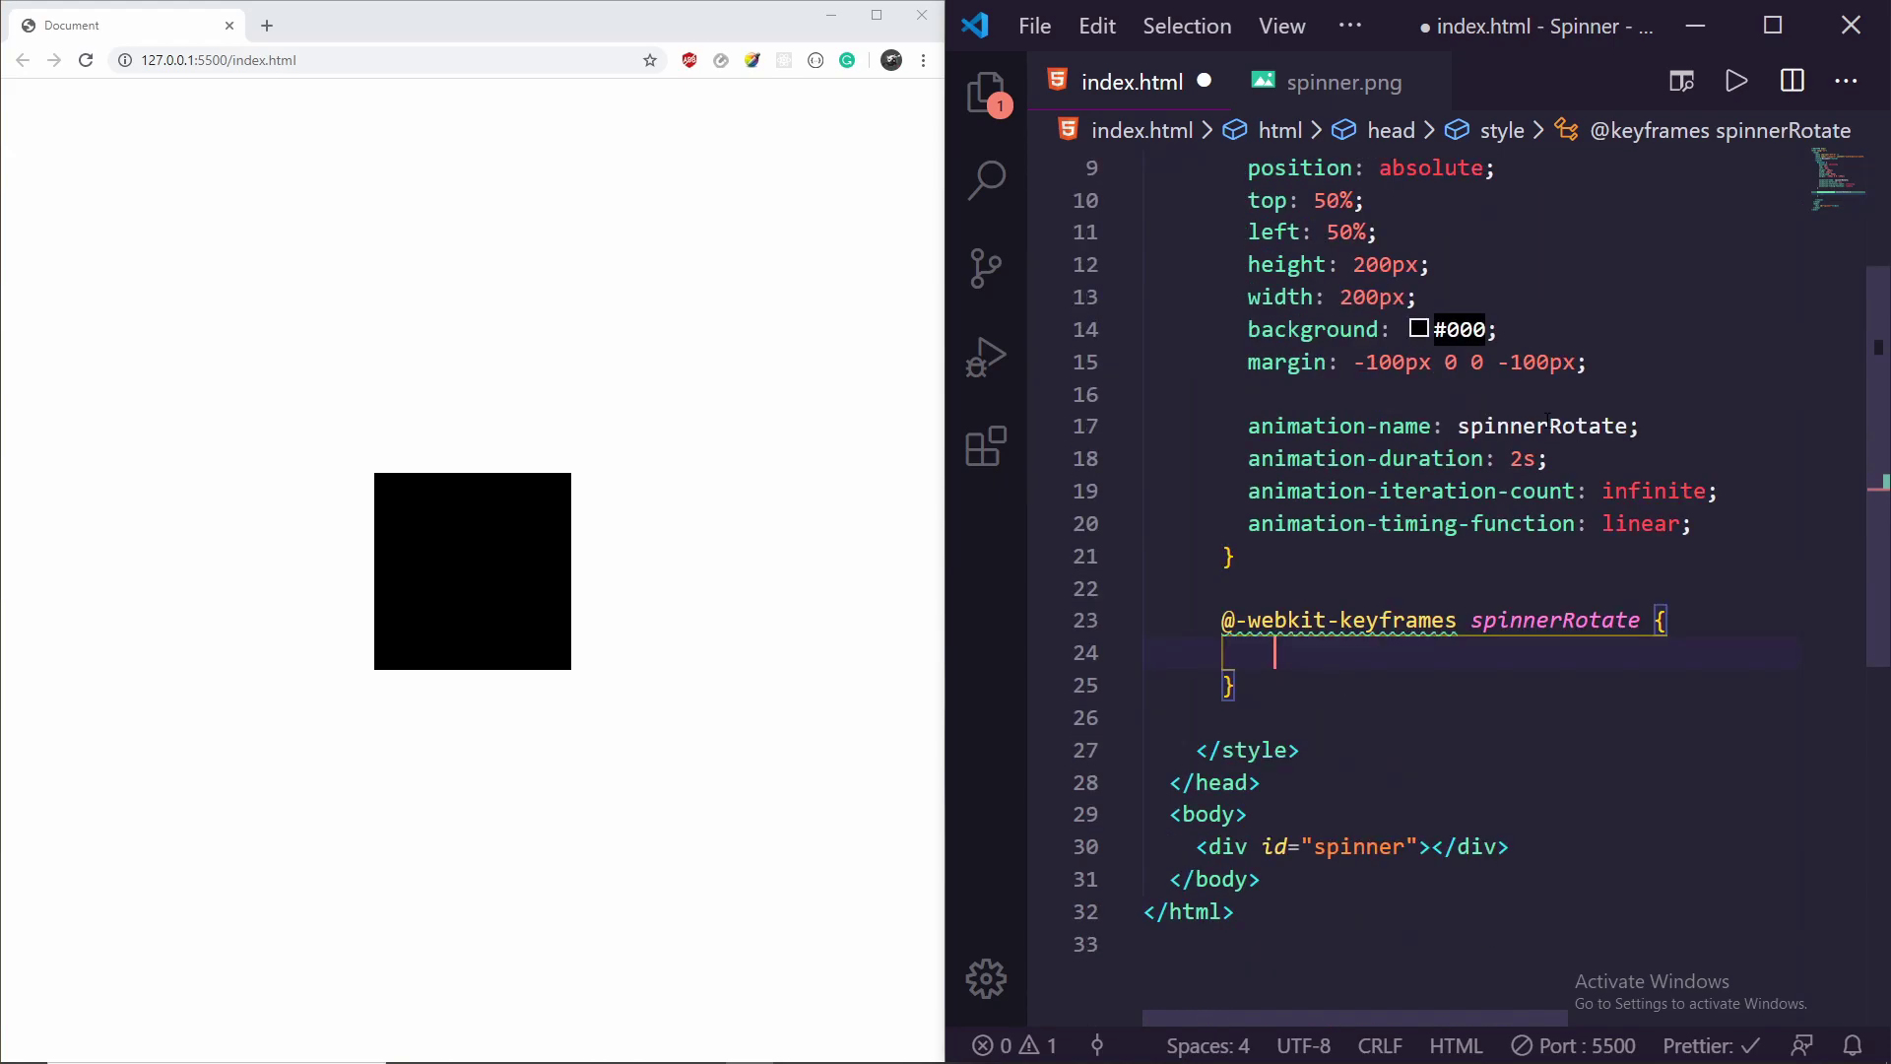
text(from {)
key(Return)
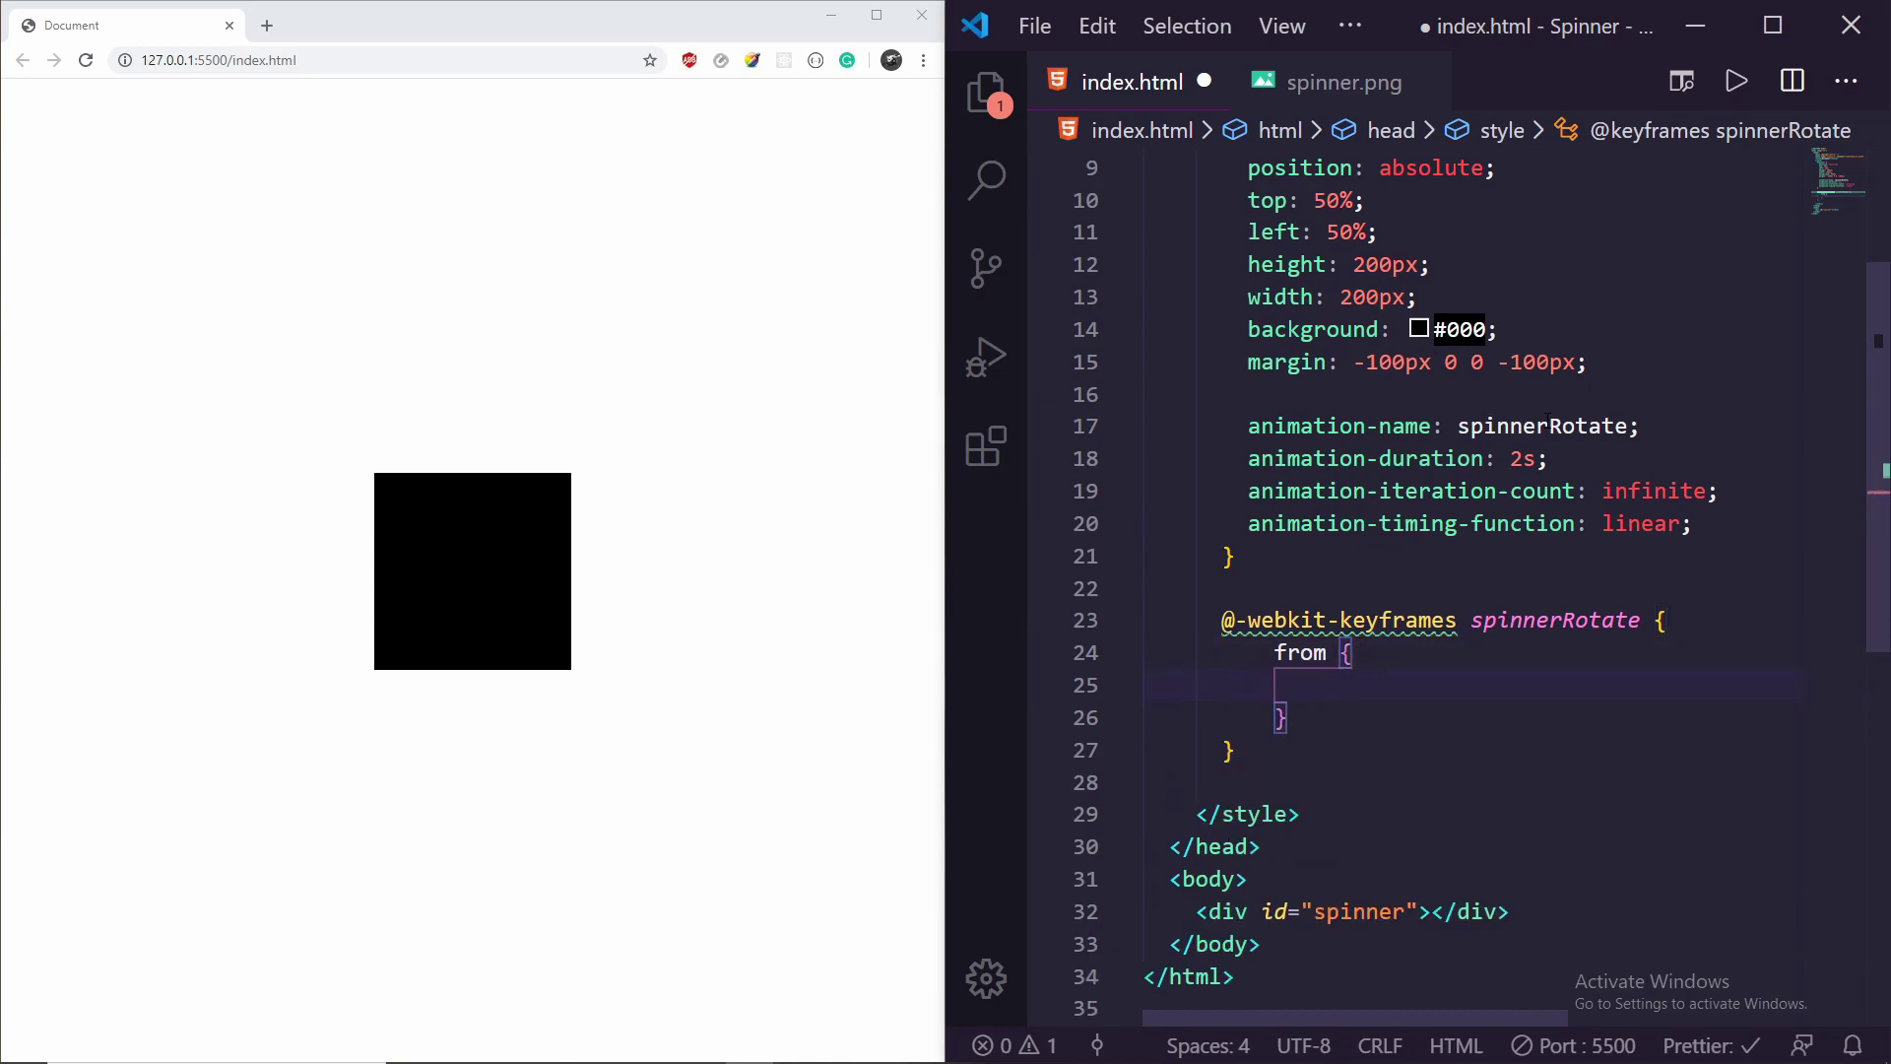
text(webkit)
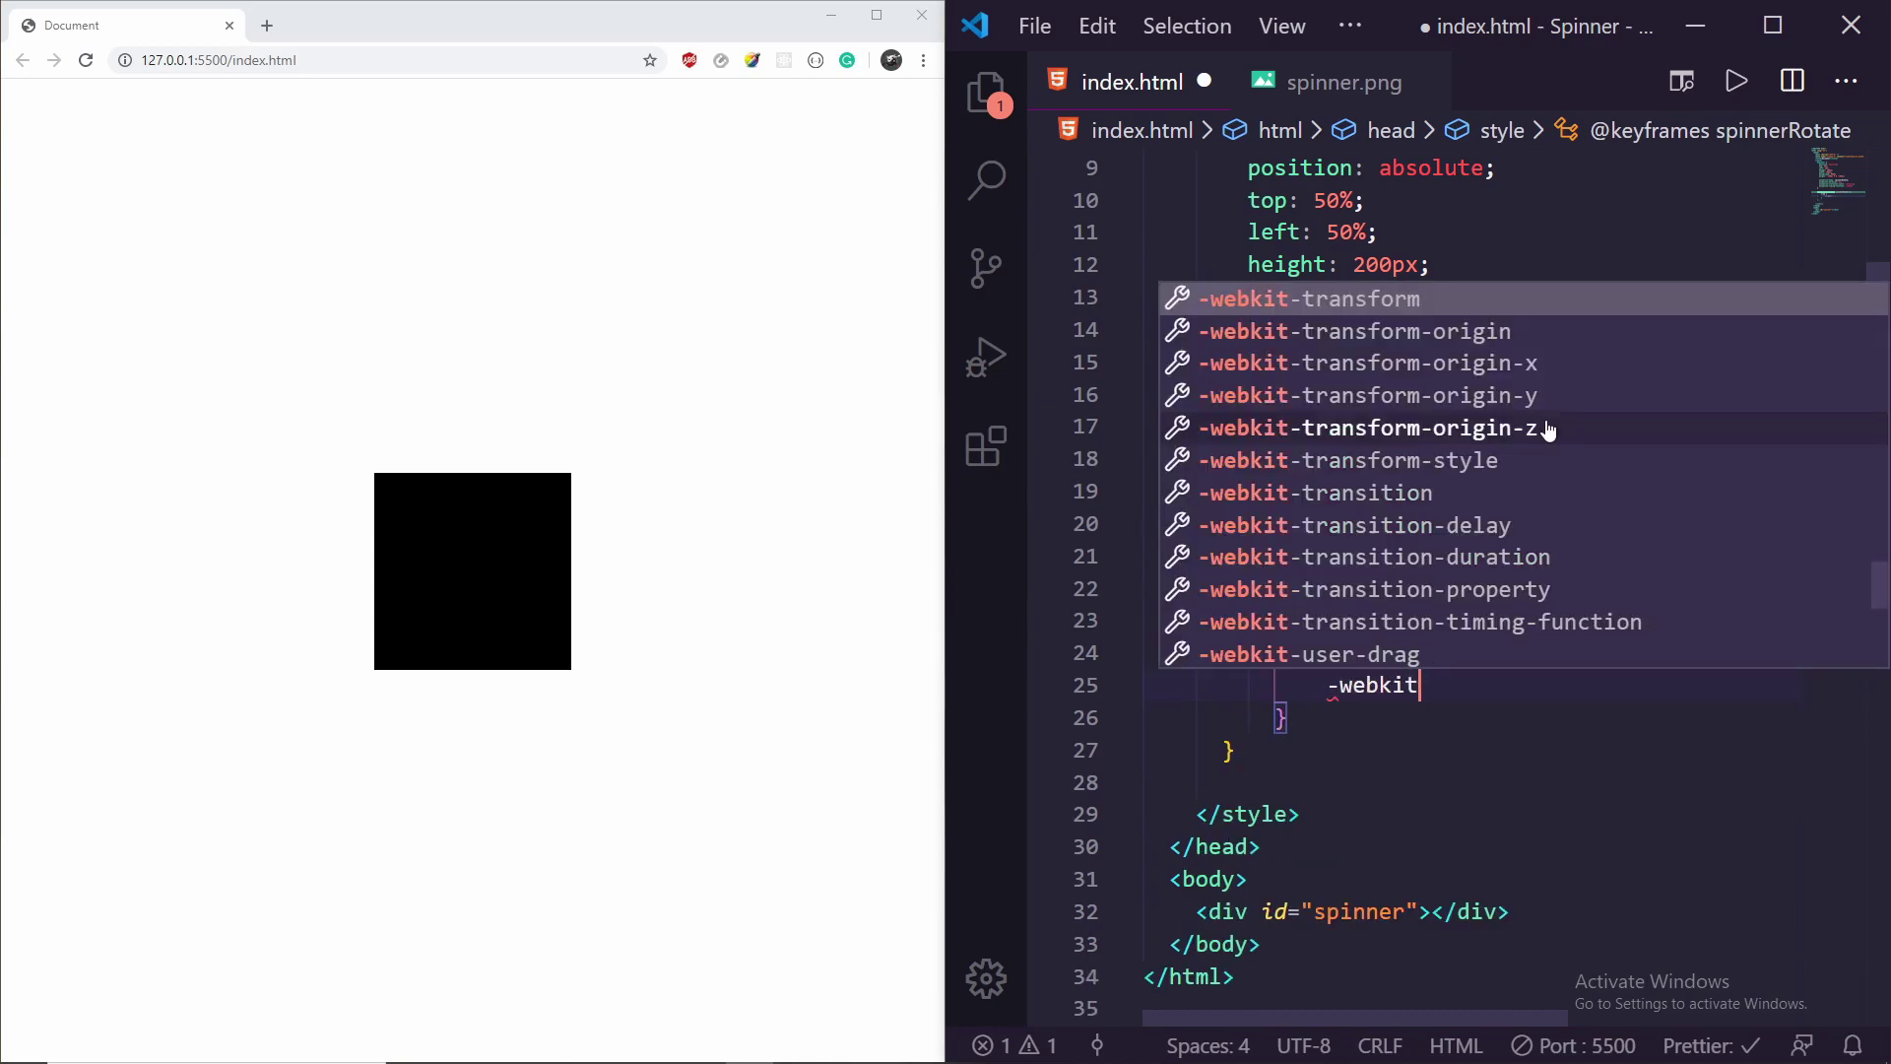
text(tran)
key(Return)
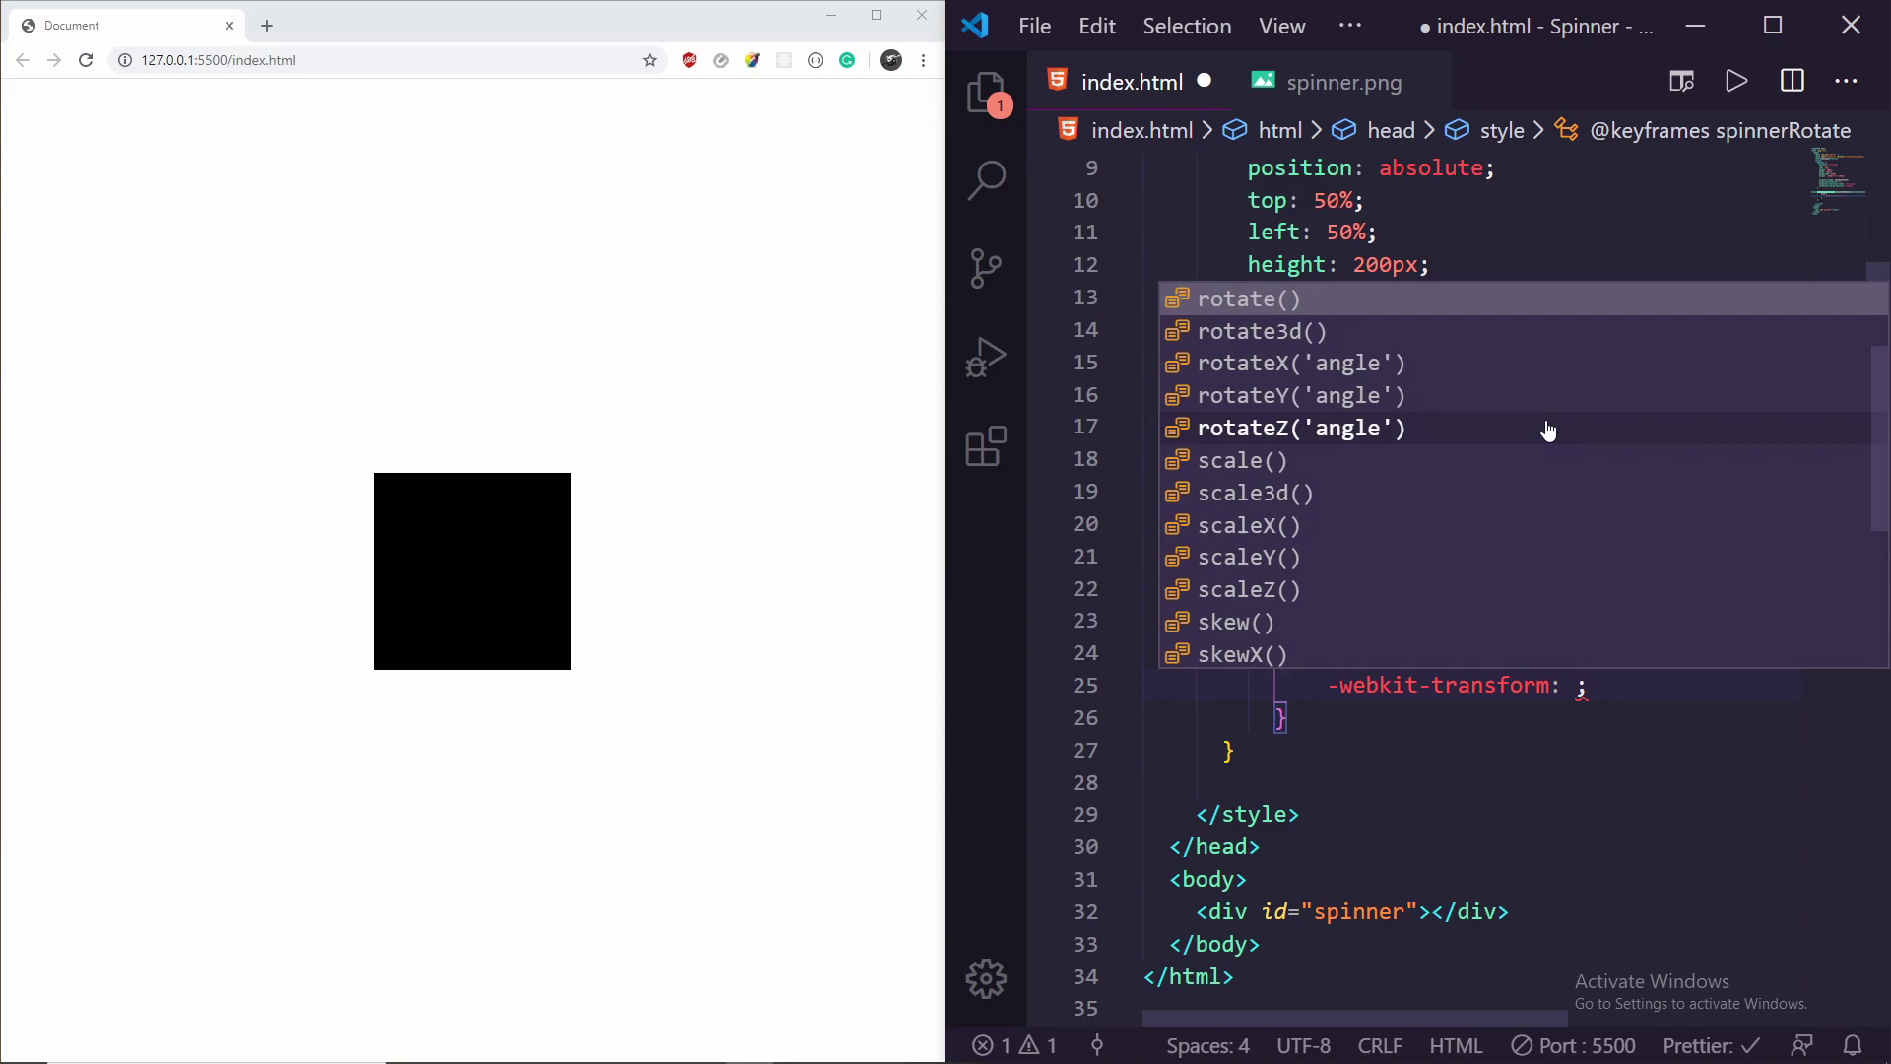
text(rot)
key(Return)
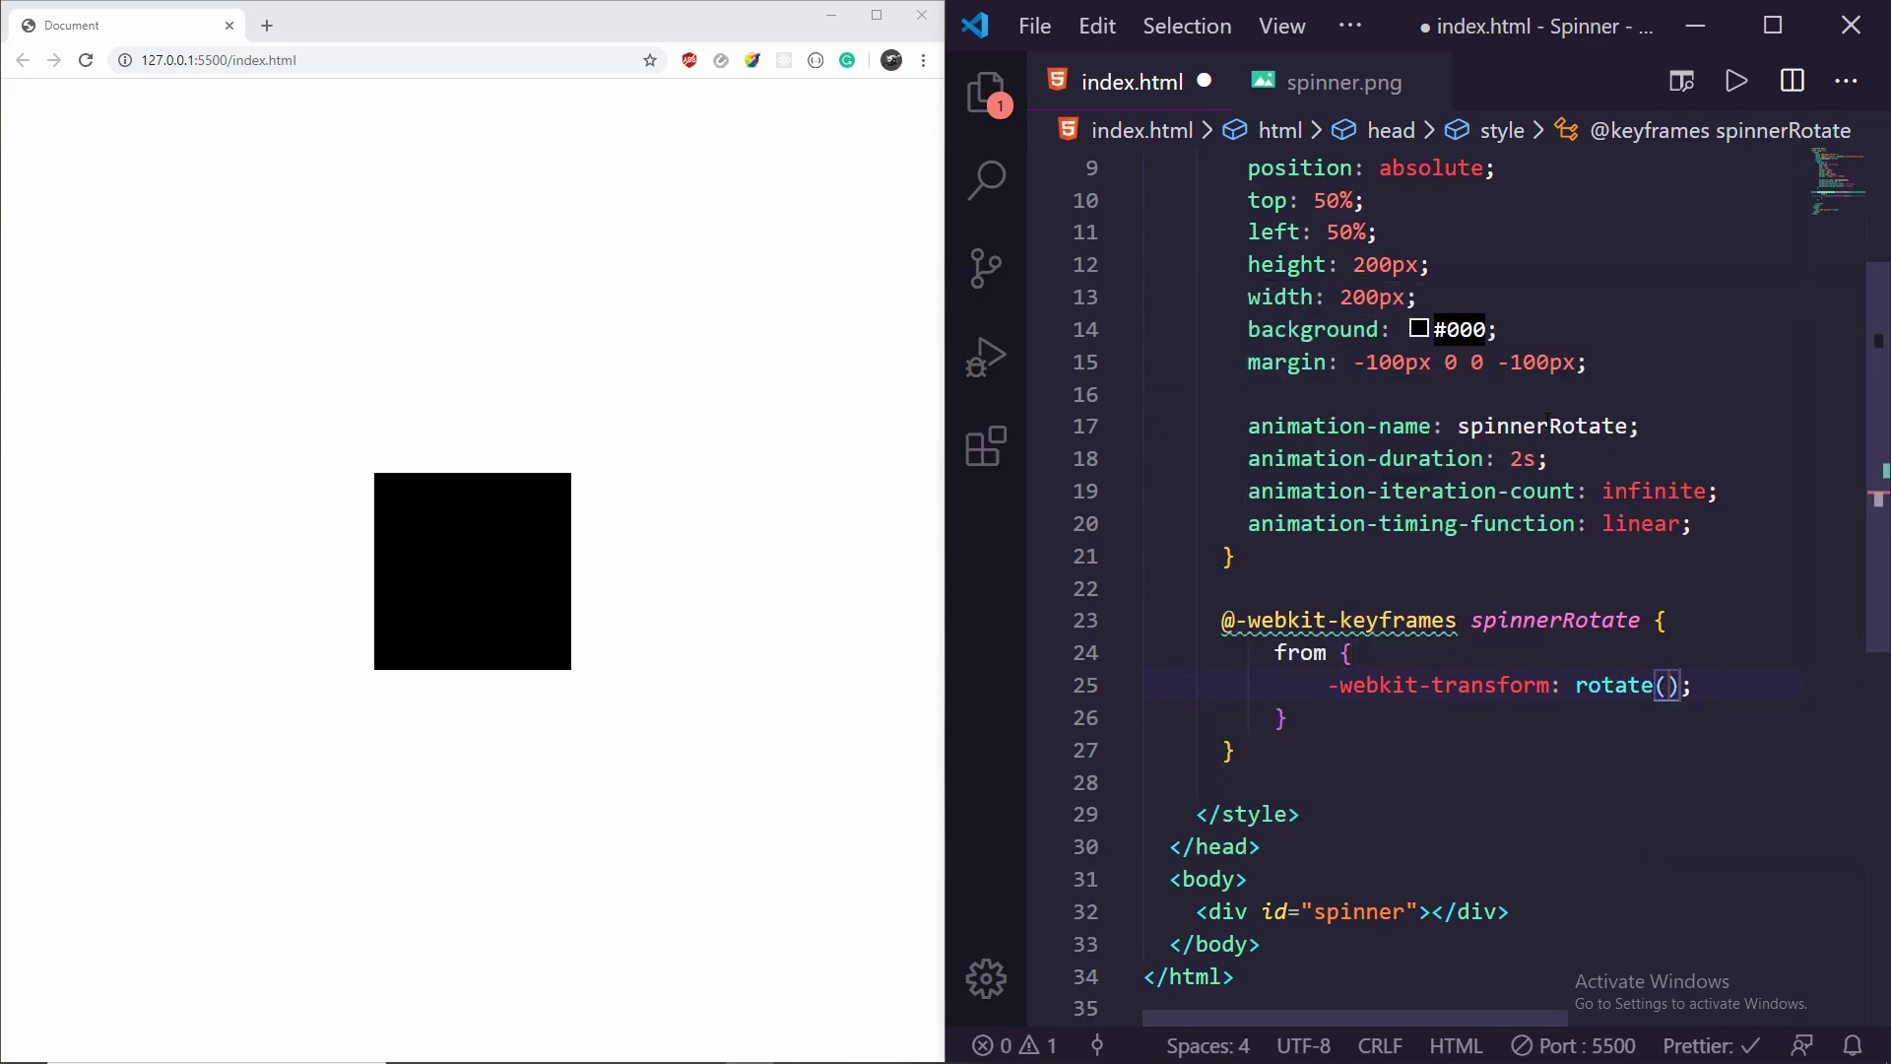
text(0deg)
Step: Add a to block with -webkit-transform: rotate(360deg) to the keyframes
key(Down)
key(End)
key(Return)
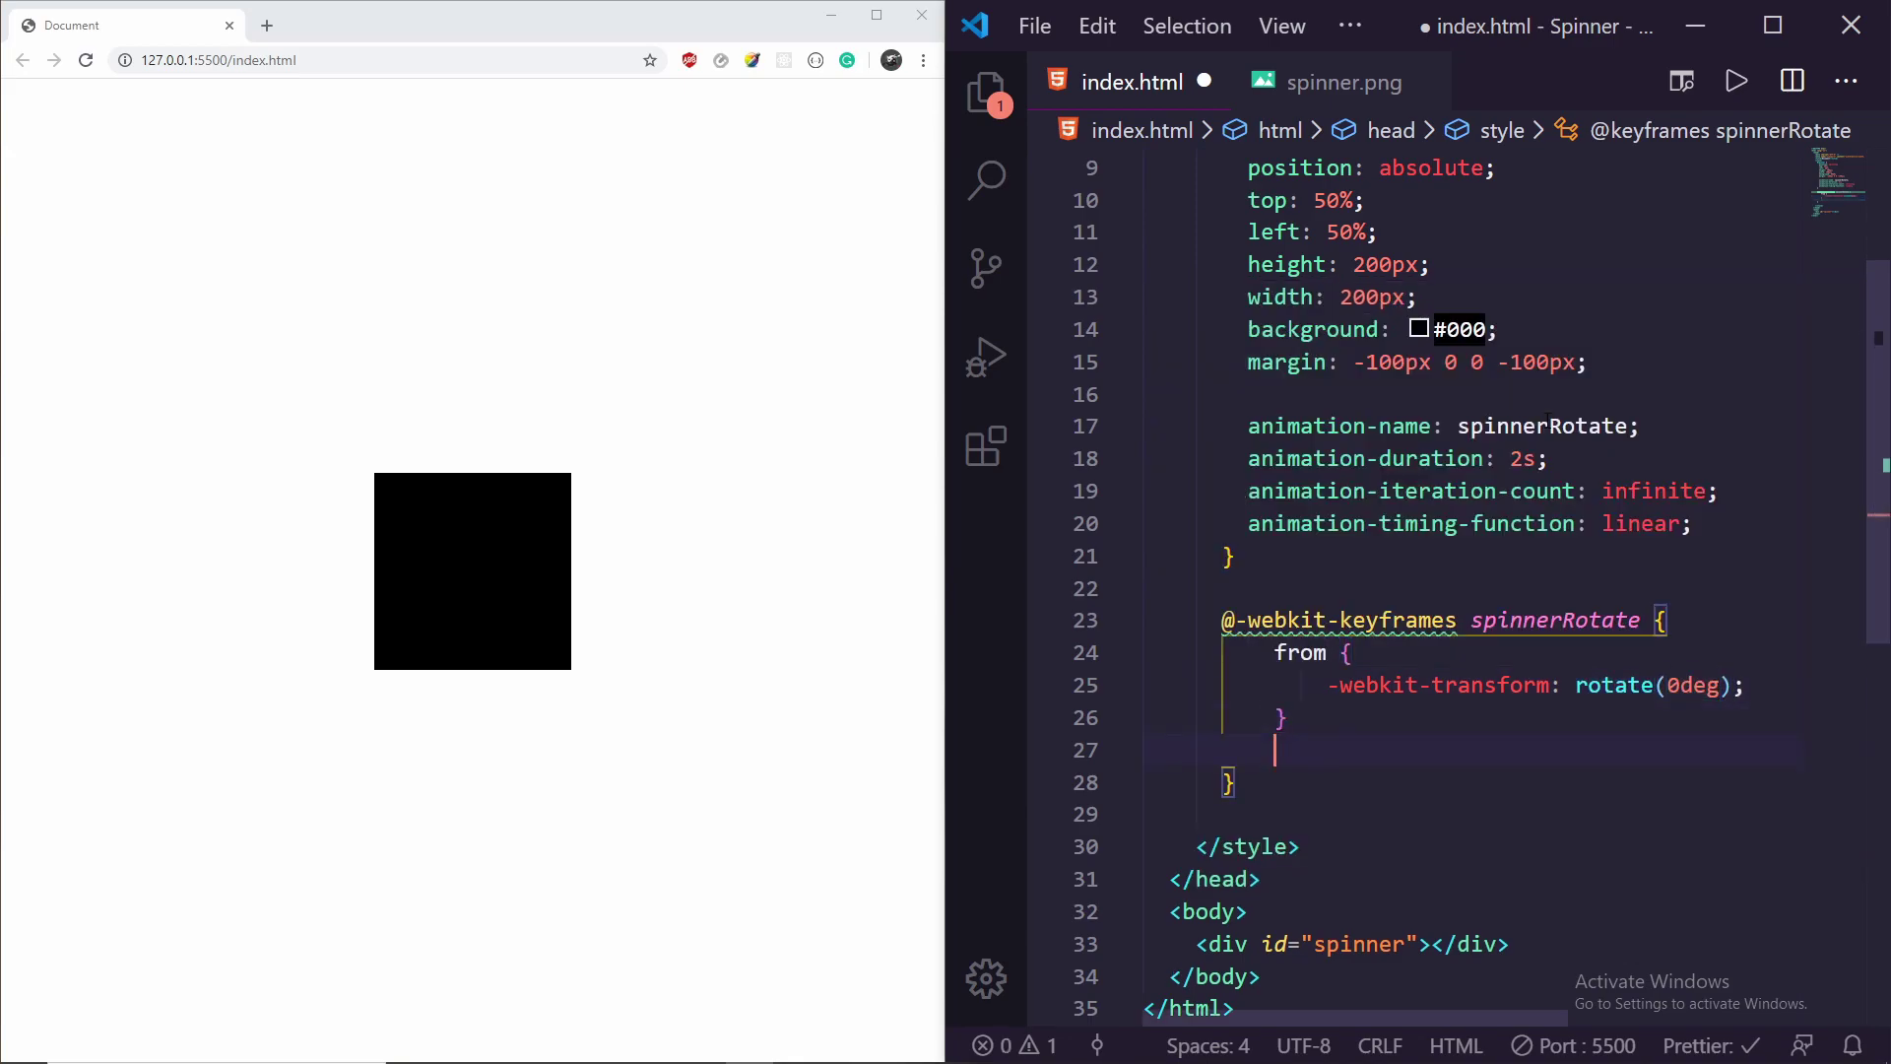
text(to {)
key(Return)
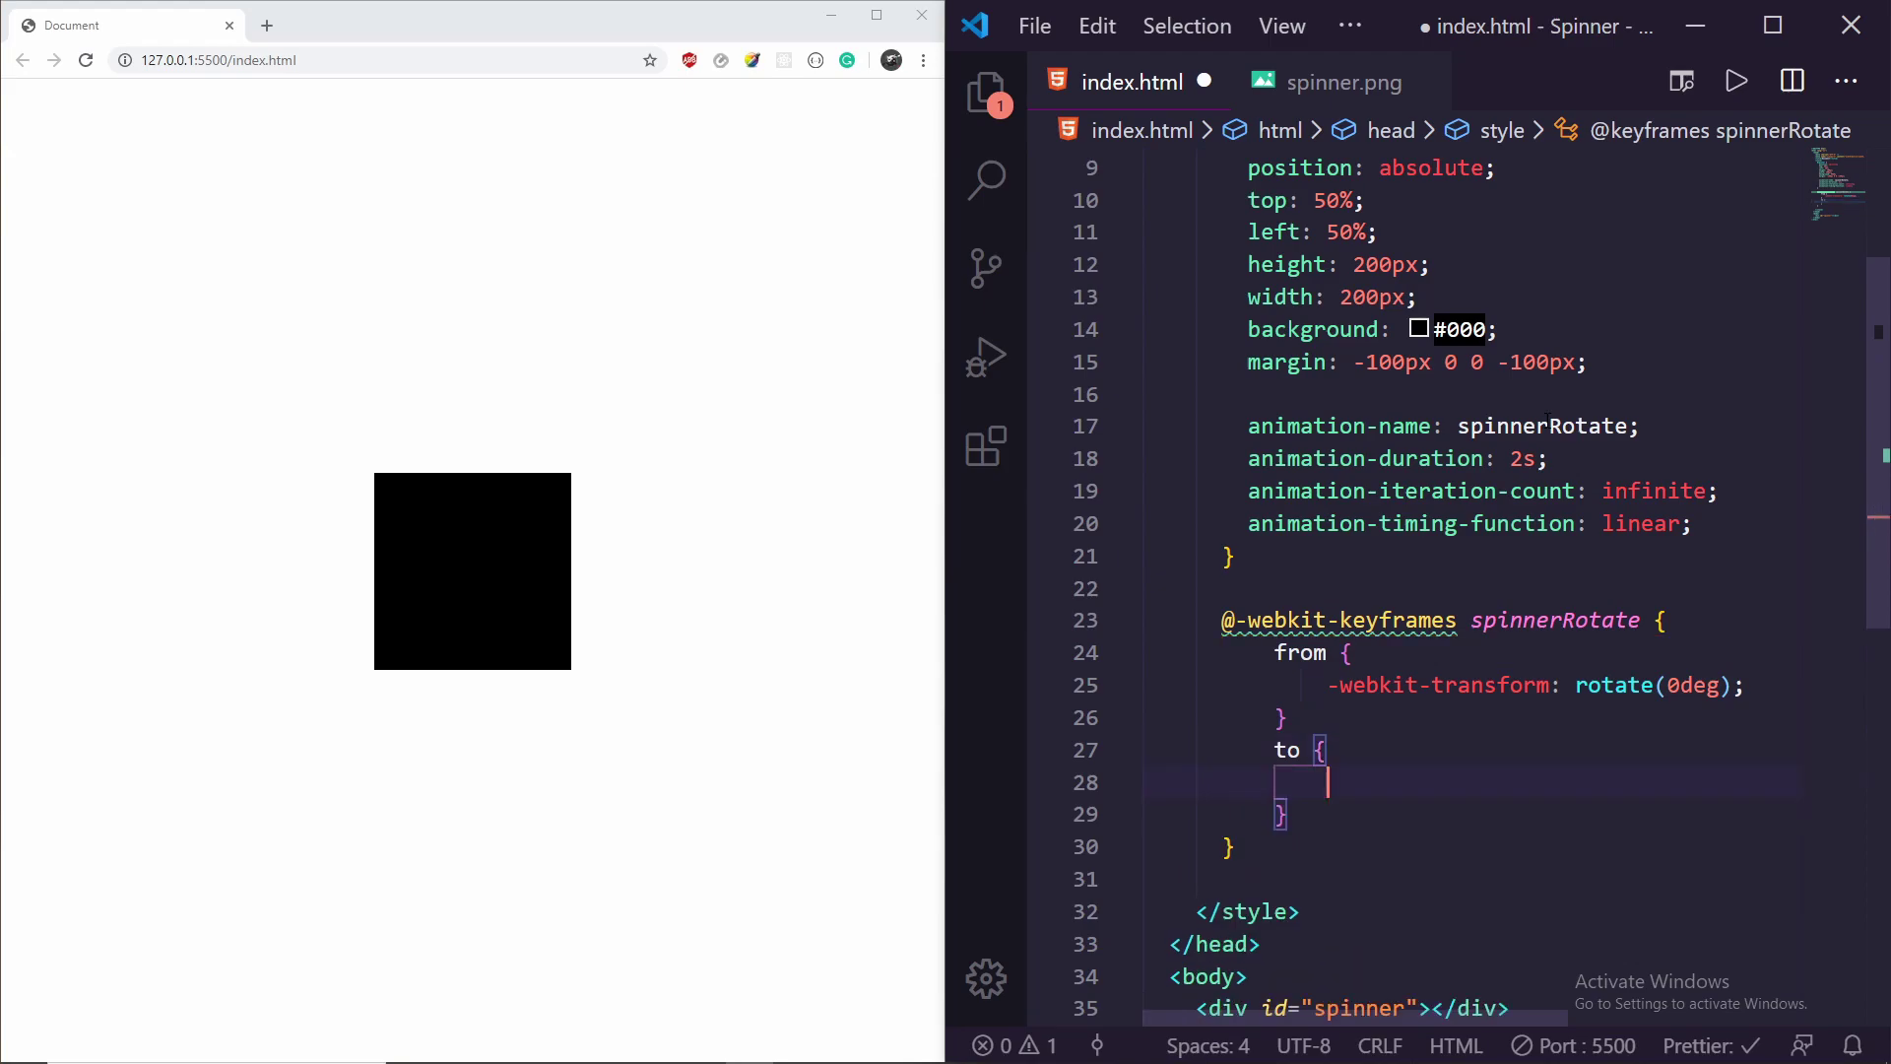
text(ebkittr)
key(Return)
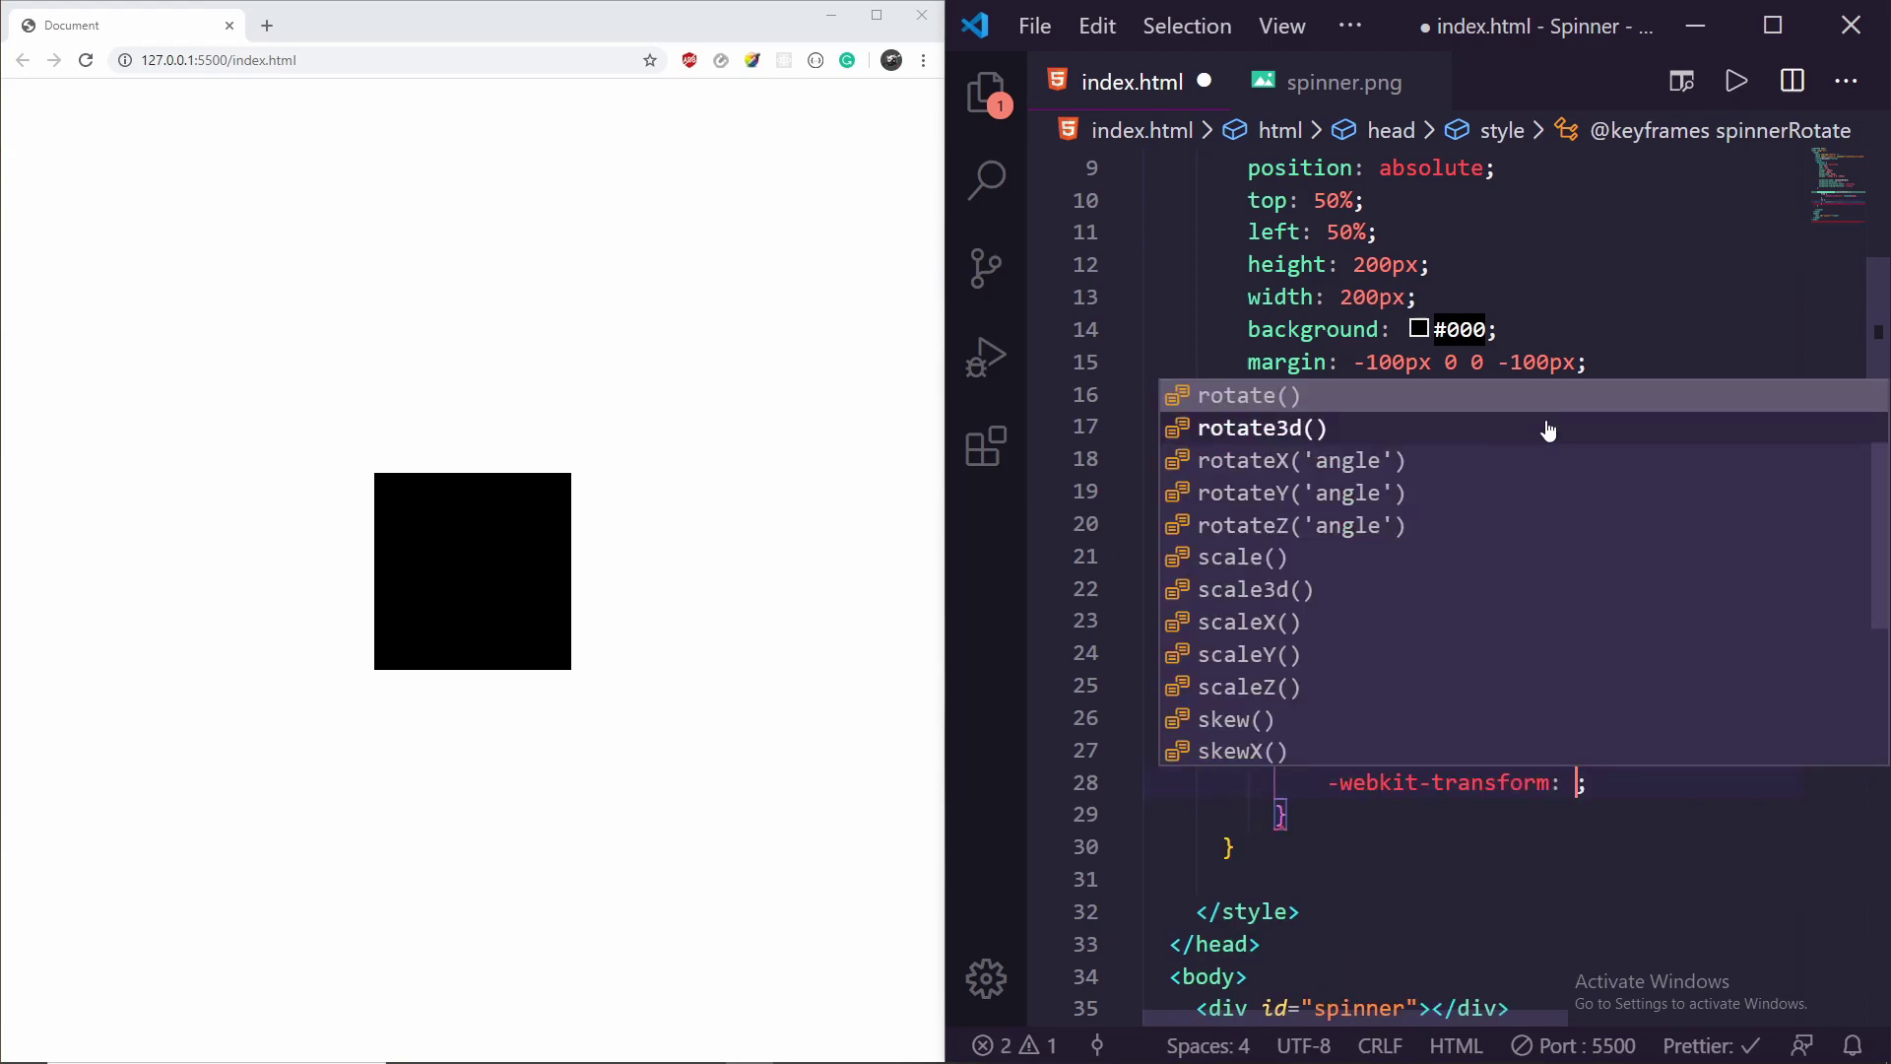
text(rot)
key(Return)
text(360)
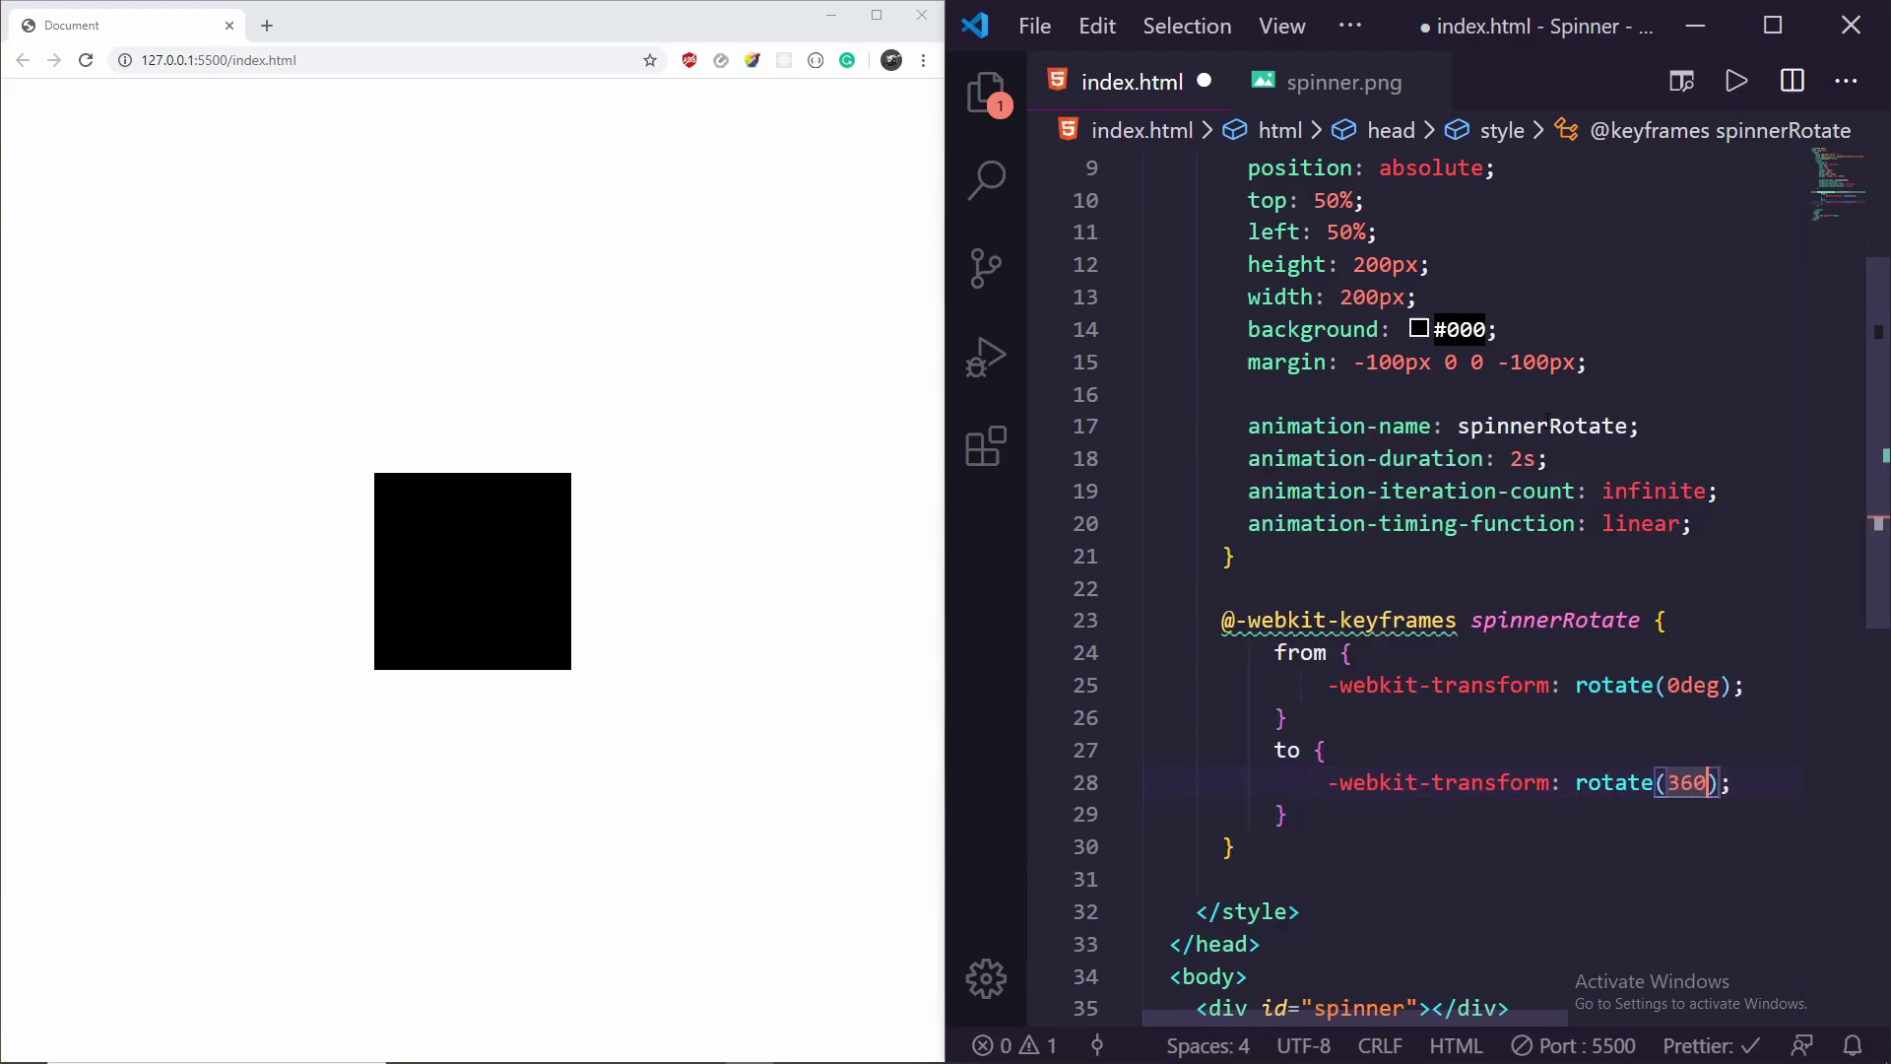
text(deg)
Step: Save the keyframes code so the black square rotates in Chrome
click(1548, 425)
key(ctrl+s)
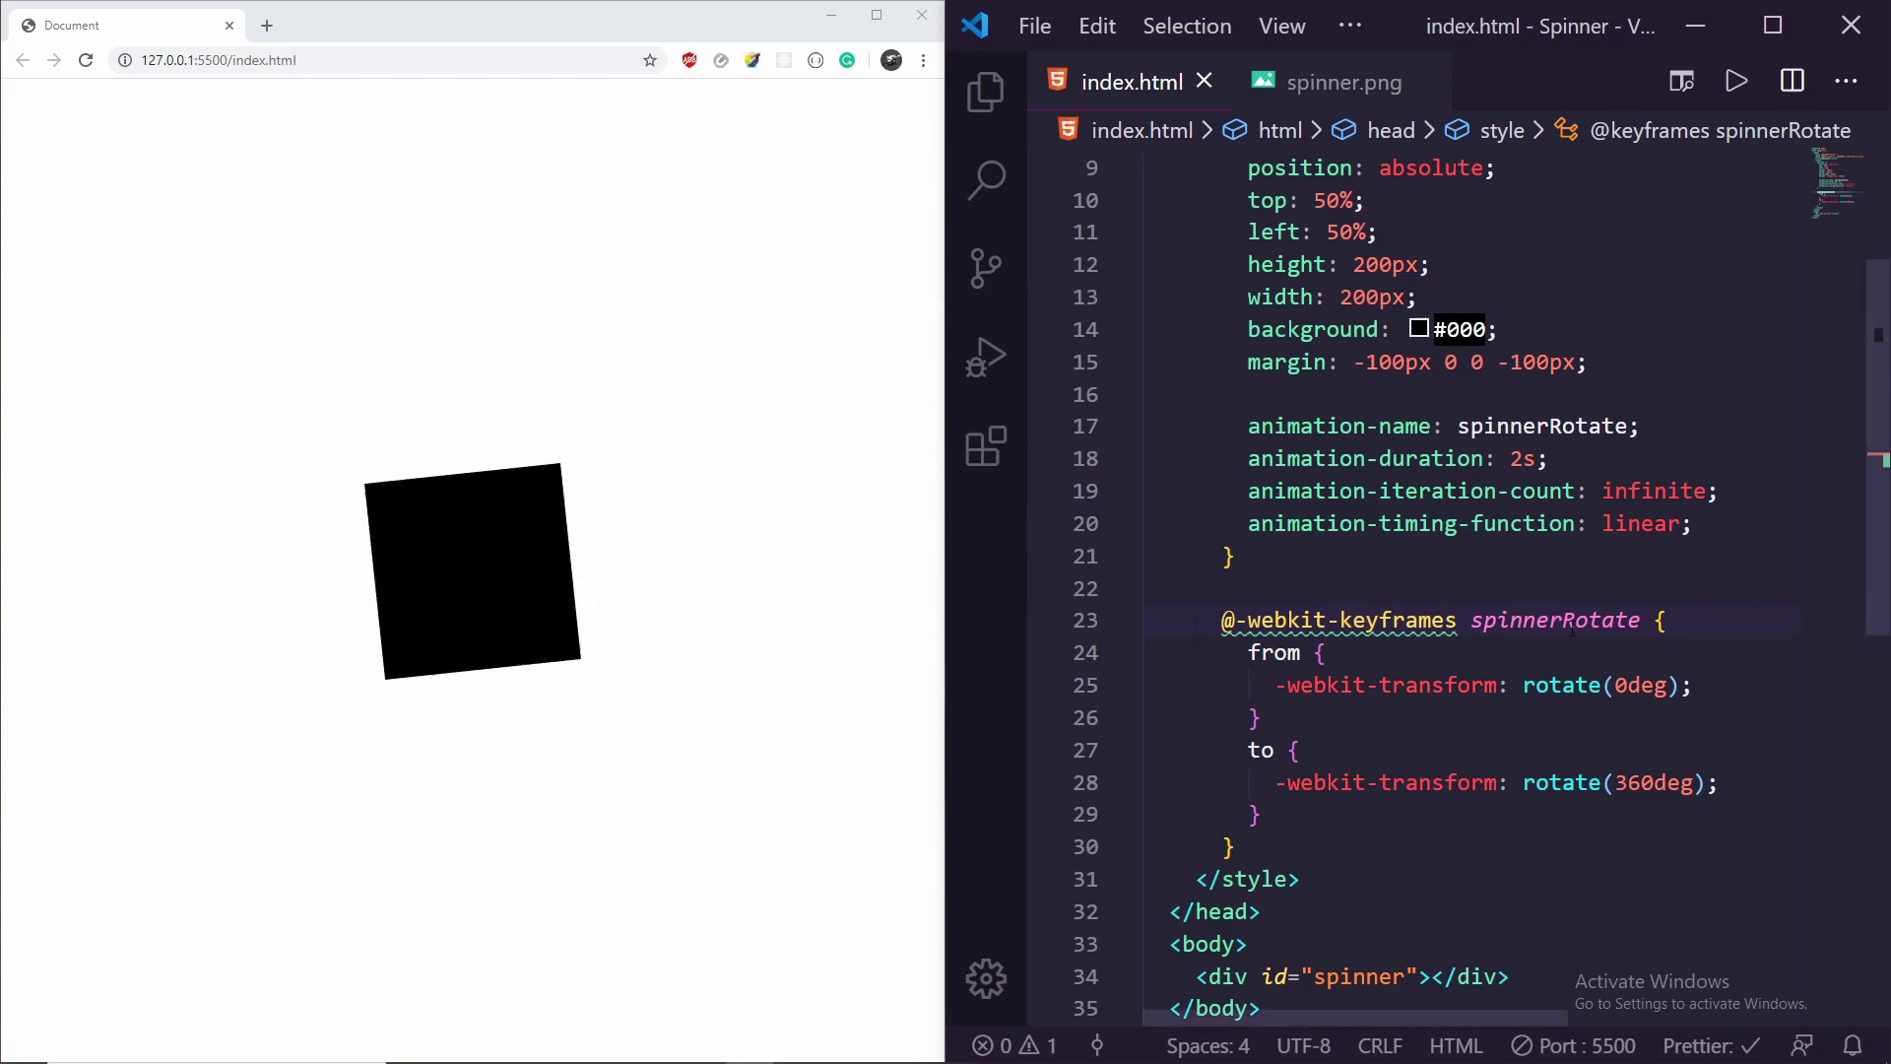
click(1235, 555)
Step: Preview spinner.png from the Explorer sidebar, then hide the sidebar
click(986, 93)
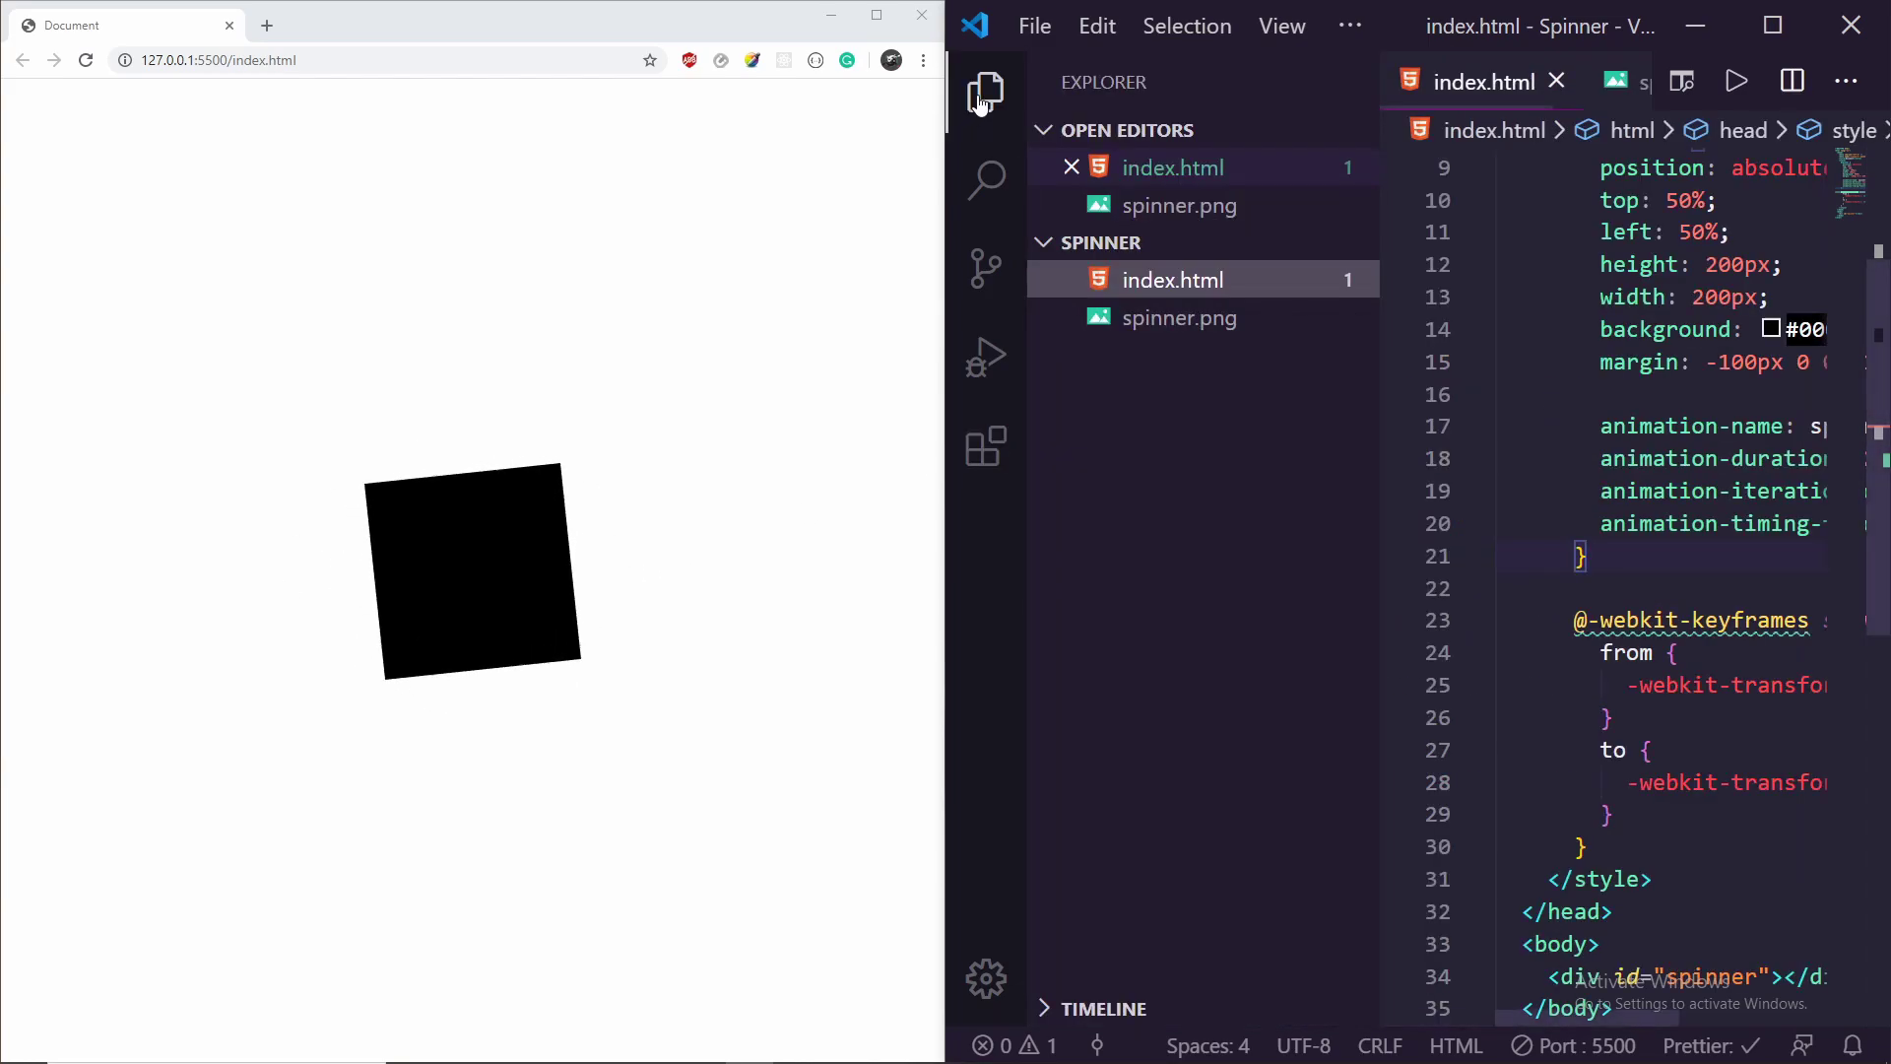
click(1179, 317)
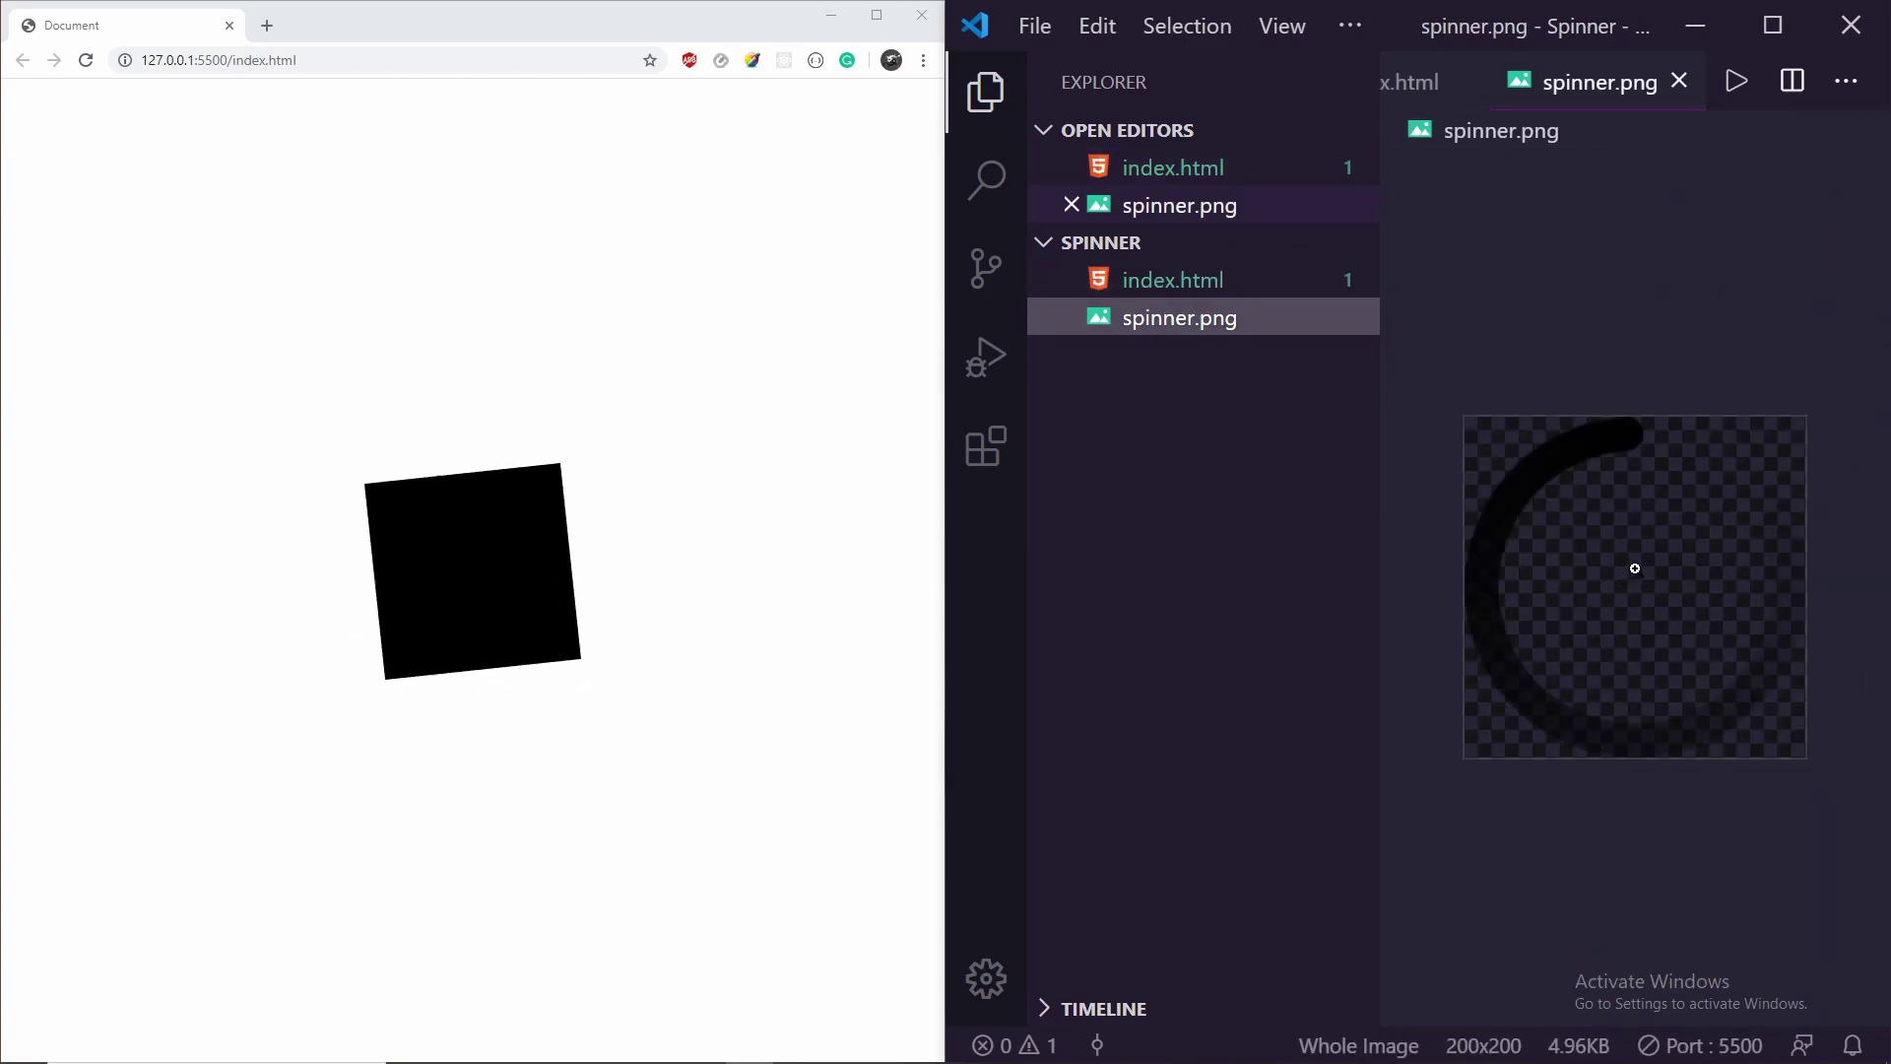
click(986, 93)
Step: Add -webkit-mask-image: url(spinner.png) to #spinner and save, turning the square into a ring
click(1134, 83)
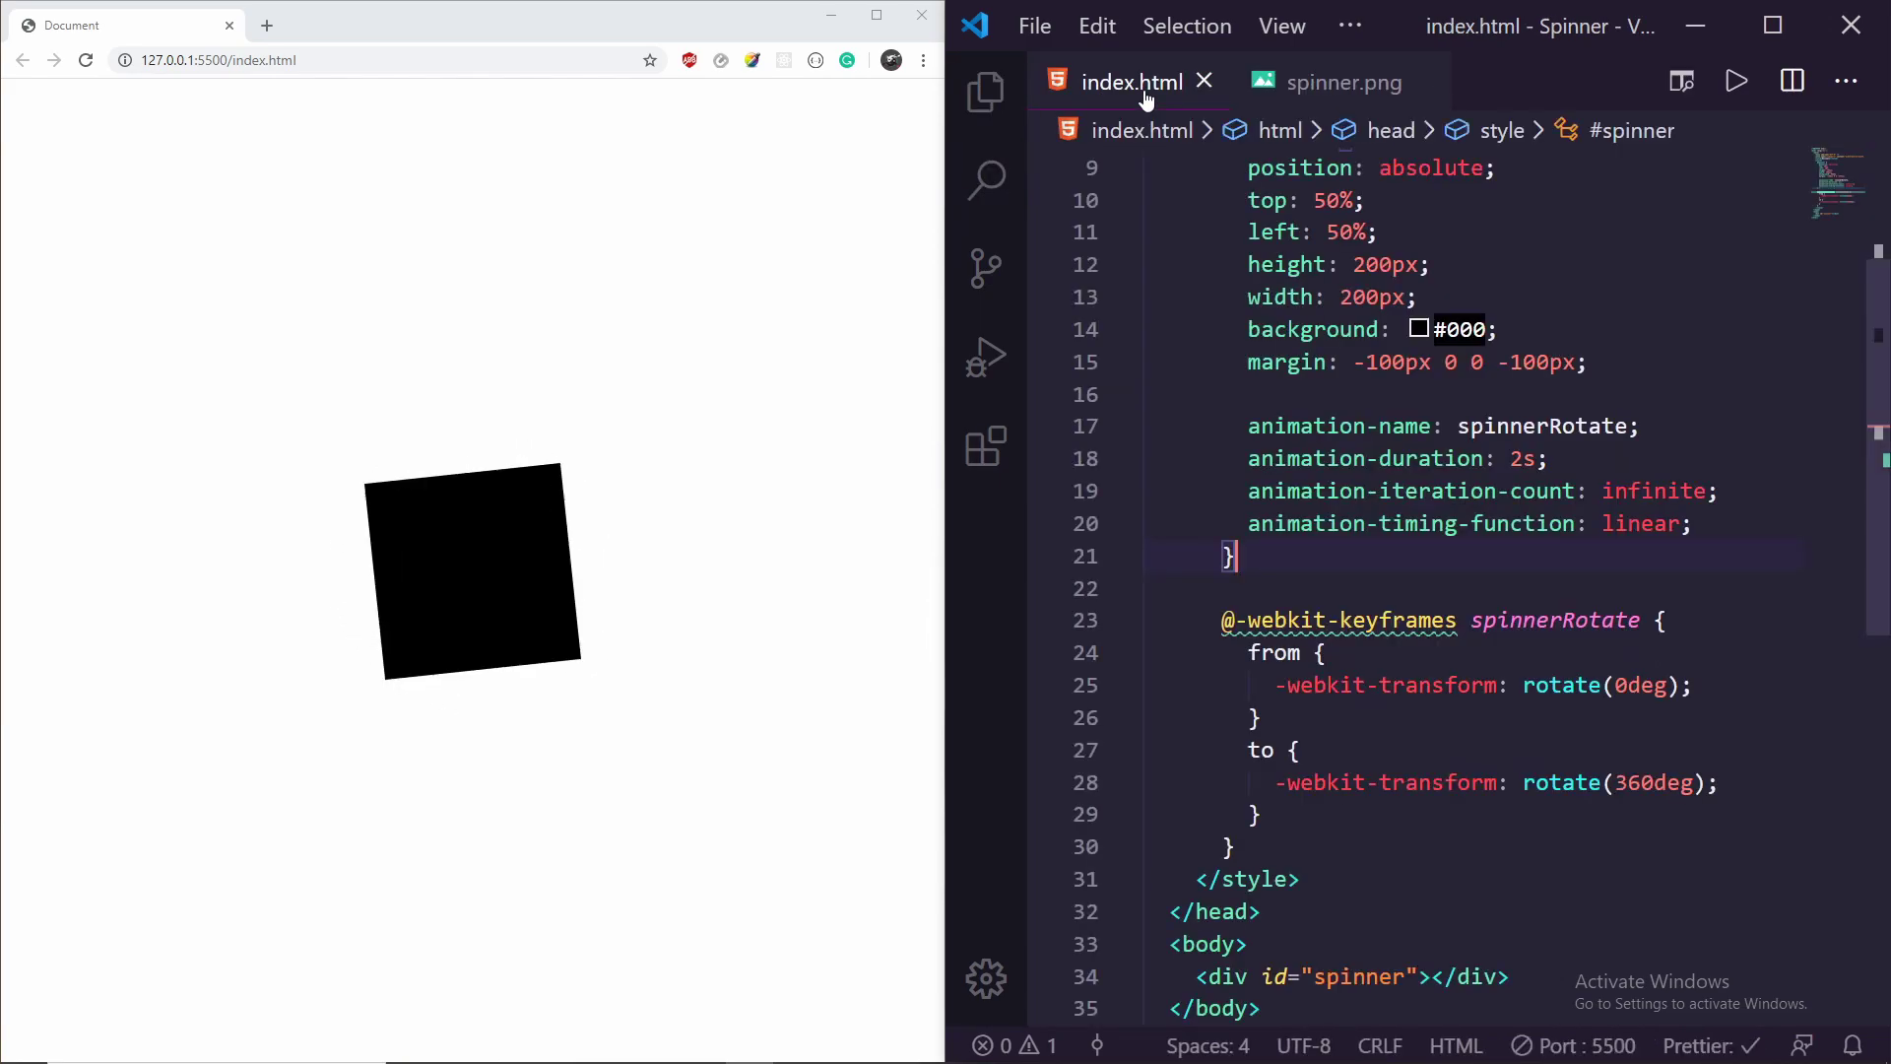
click(1465, 387)
key(Return)
key(Return)
key(Up)
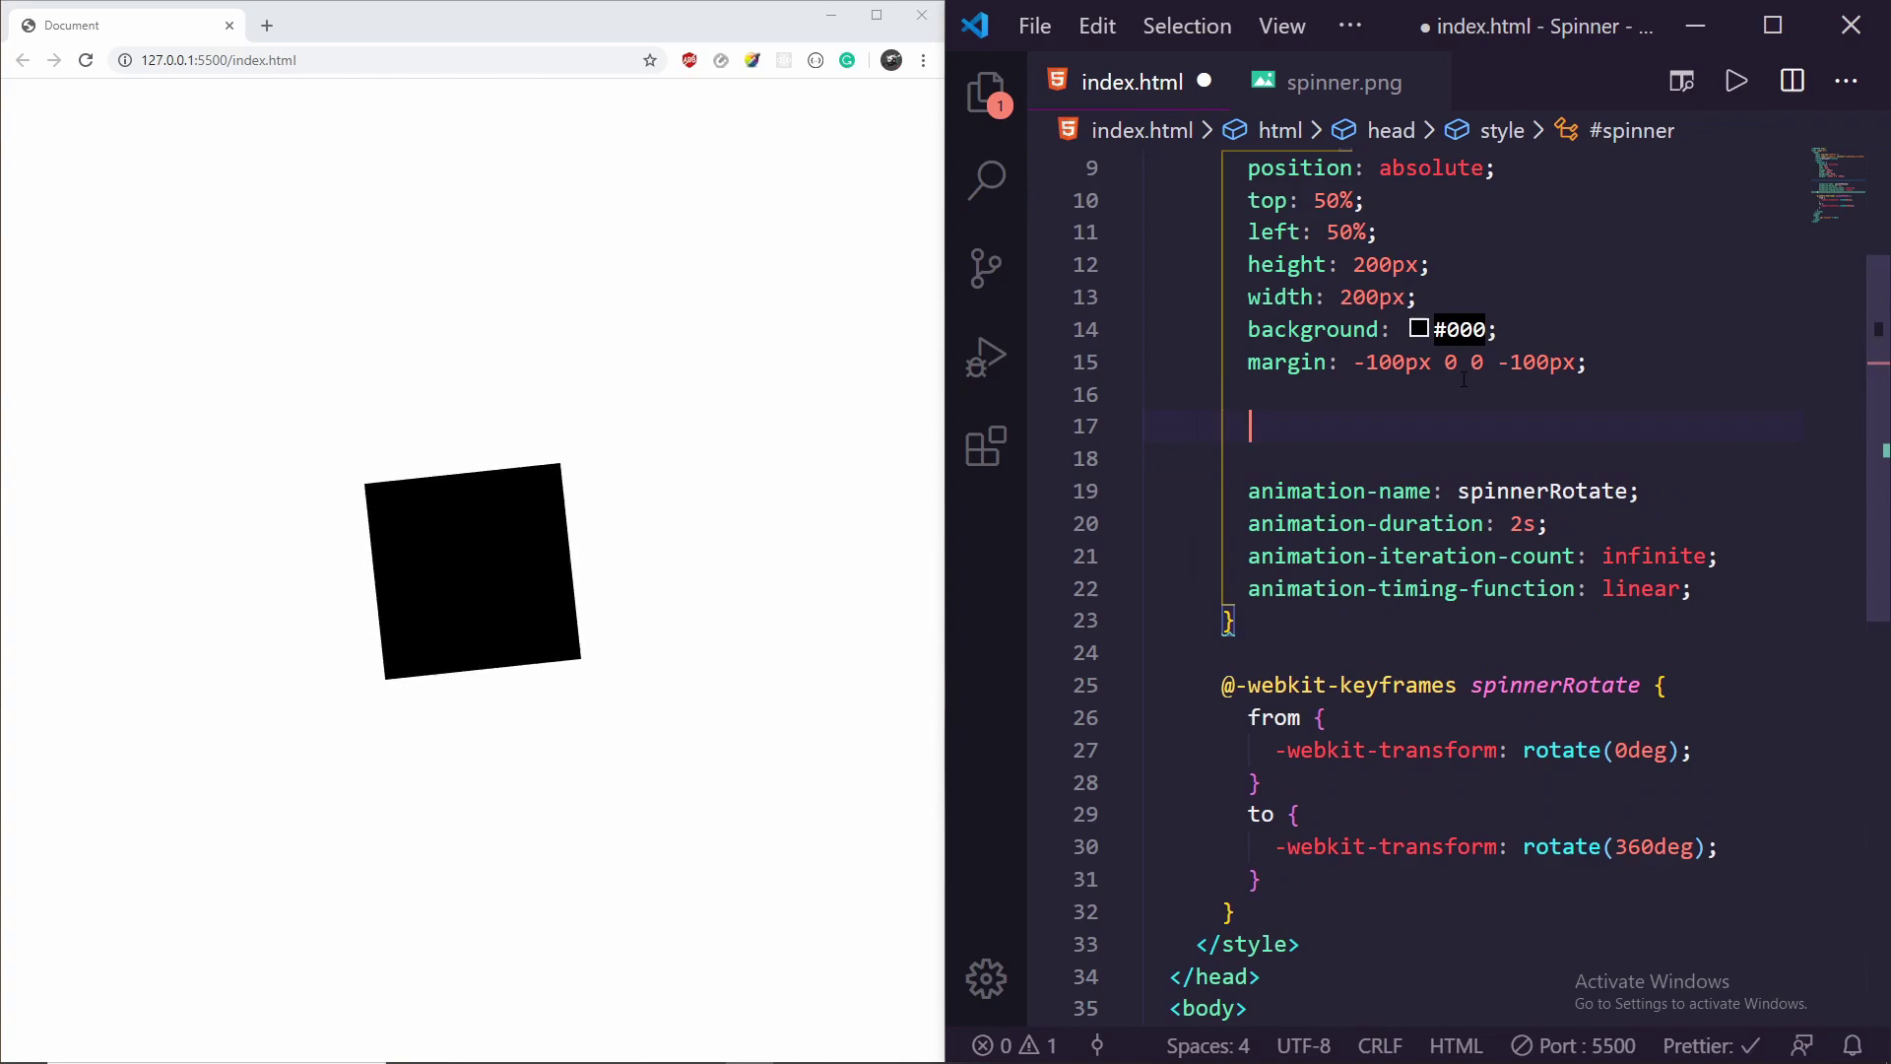
text(-webk)
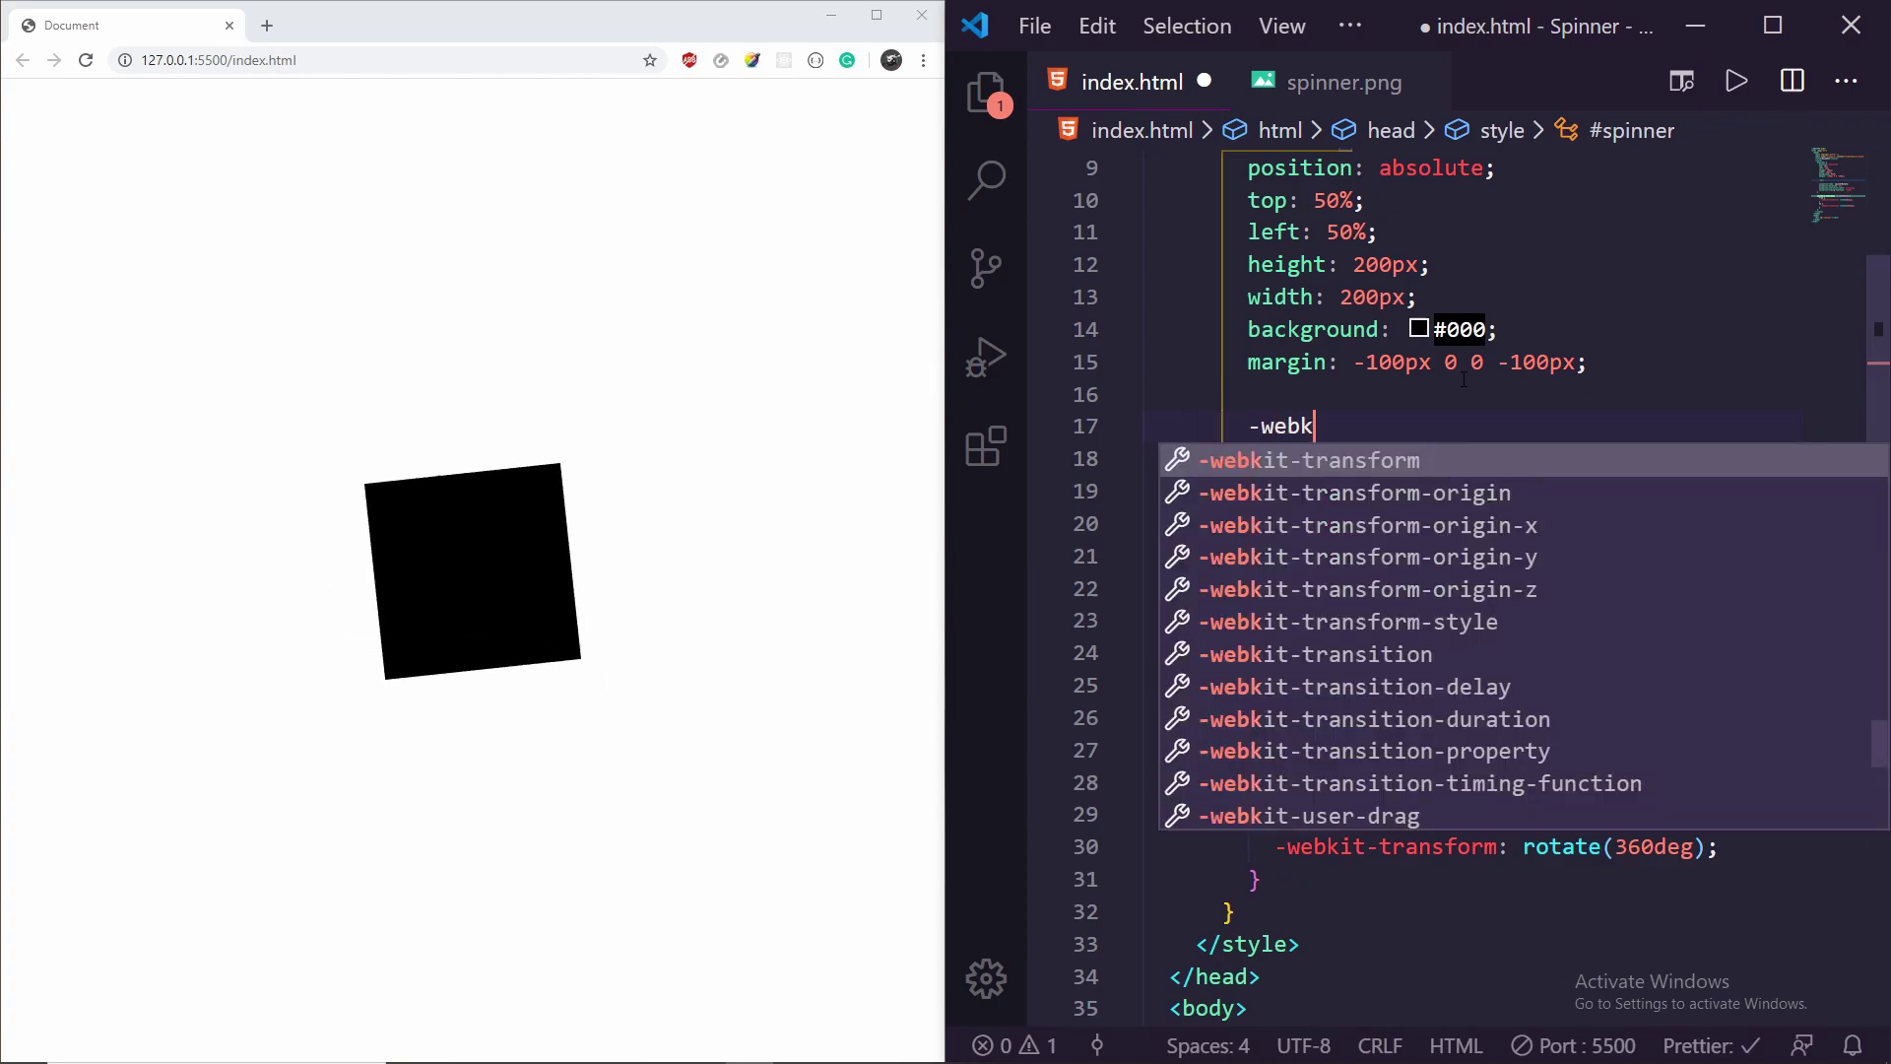
text(it-mask)
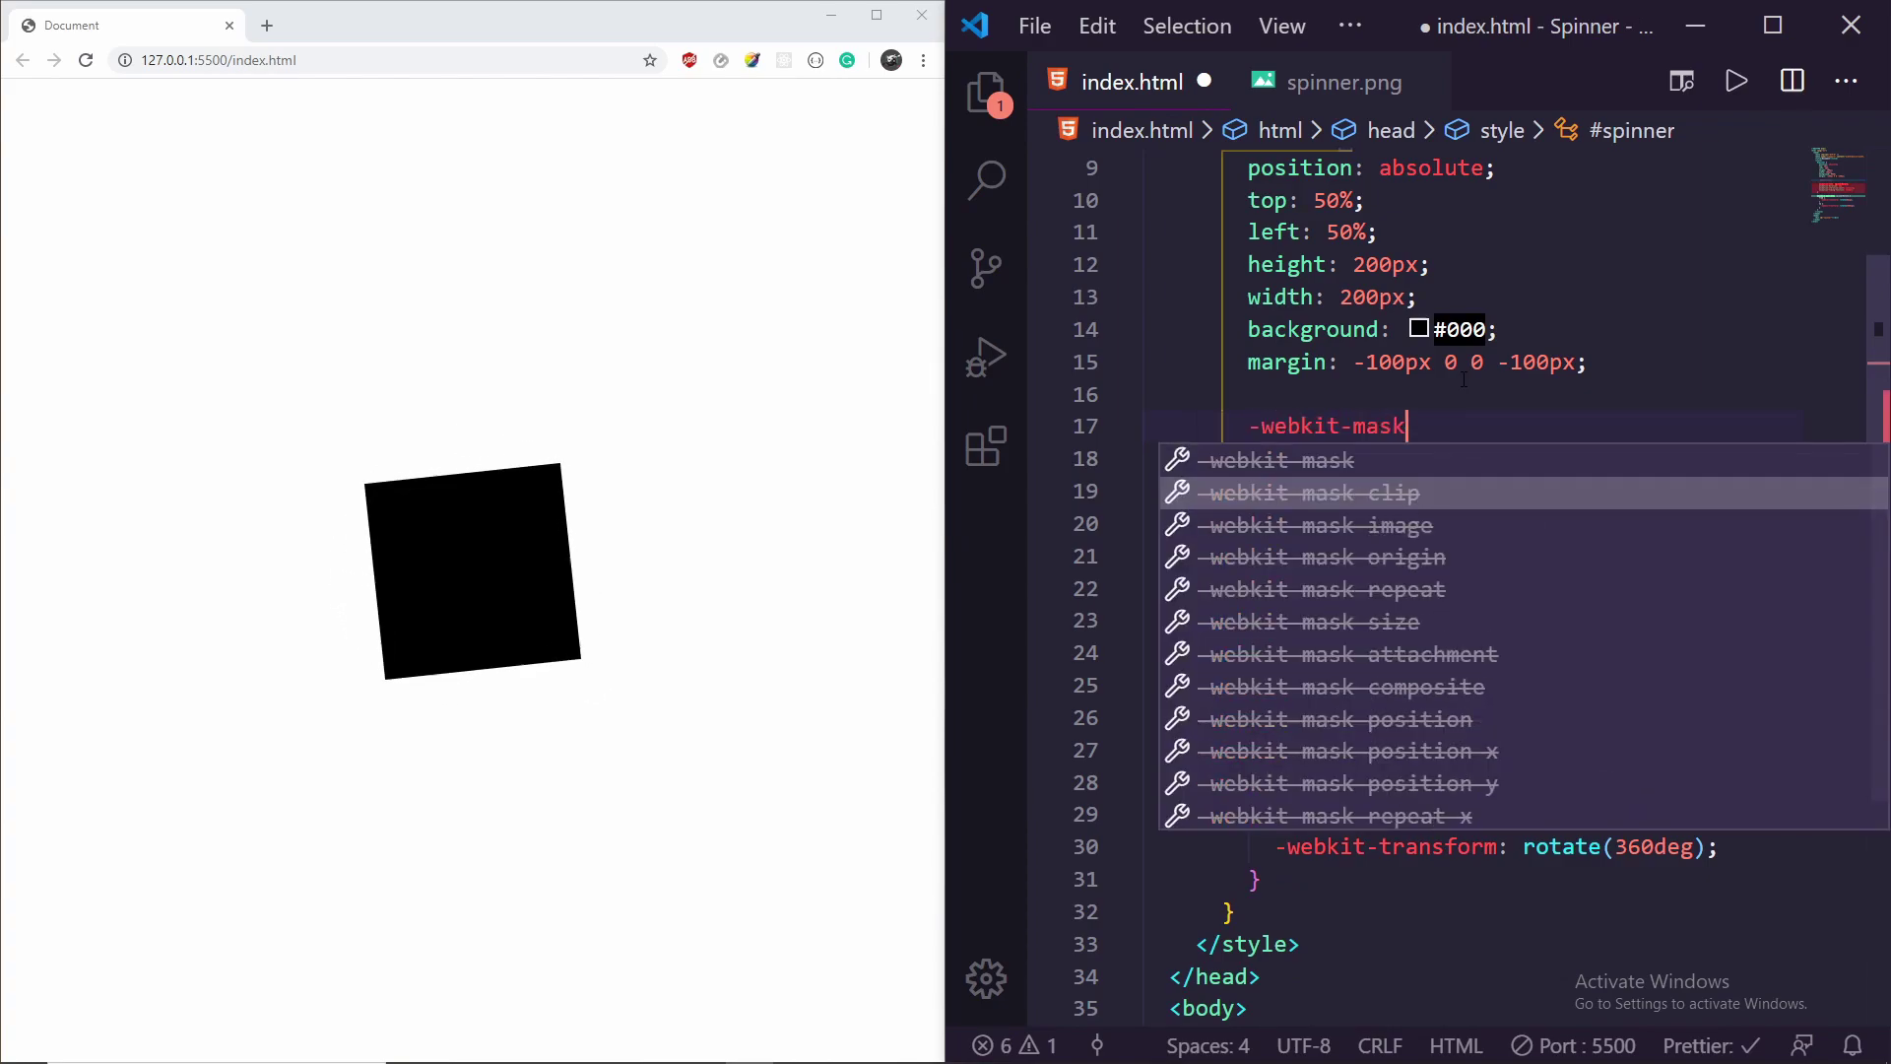
text(-image: u)
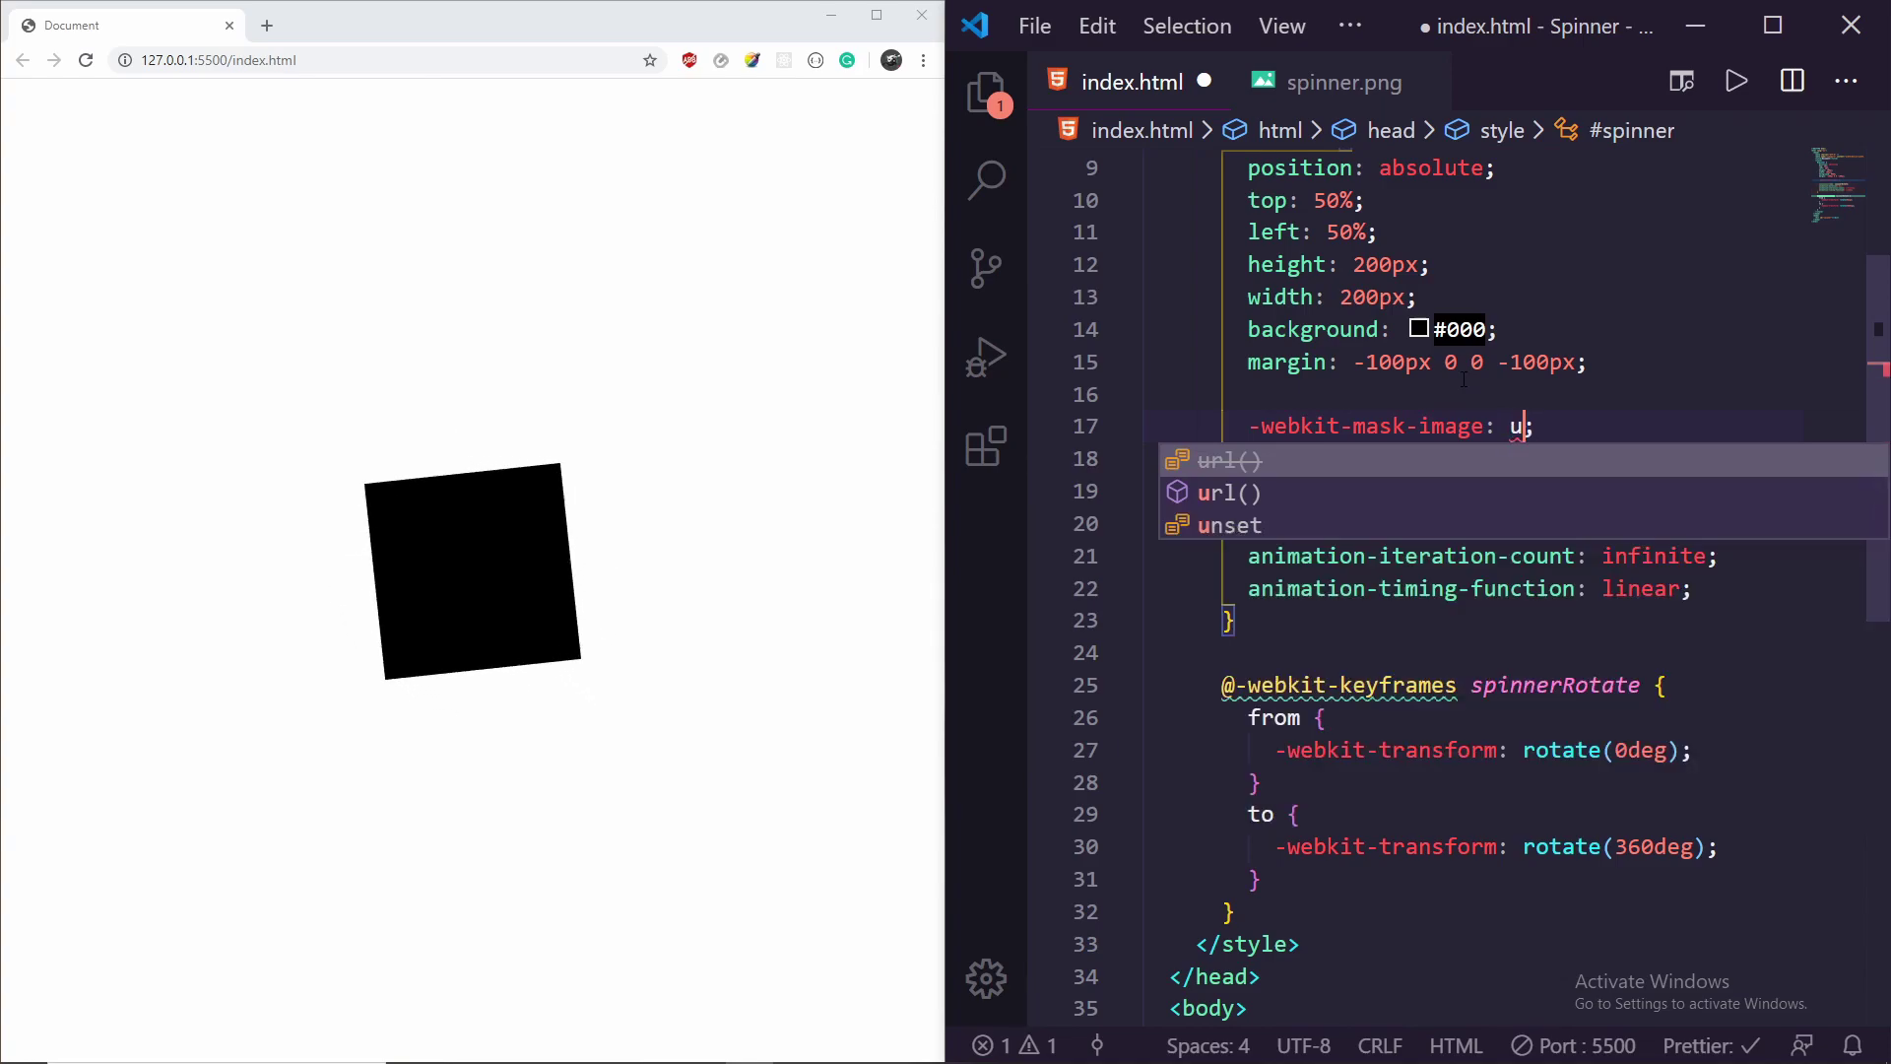
text(rl(spin)
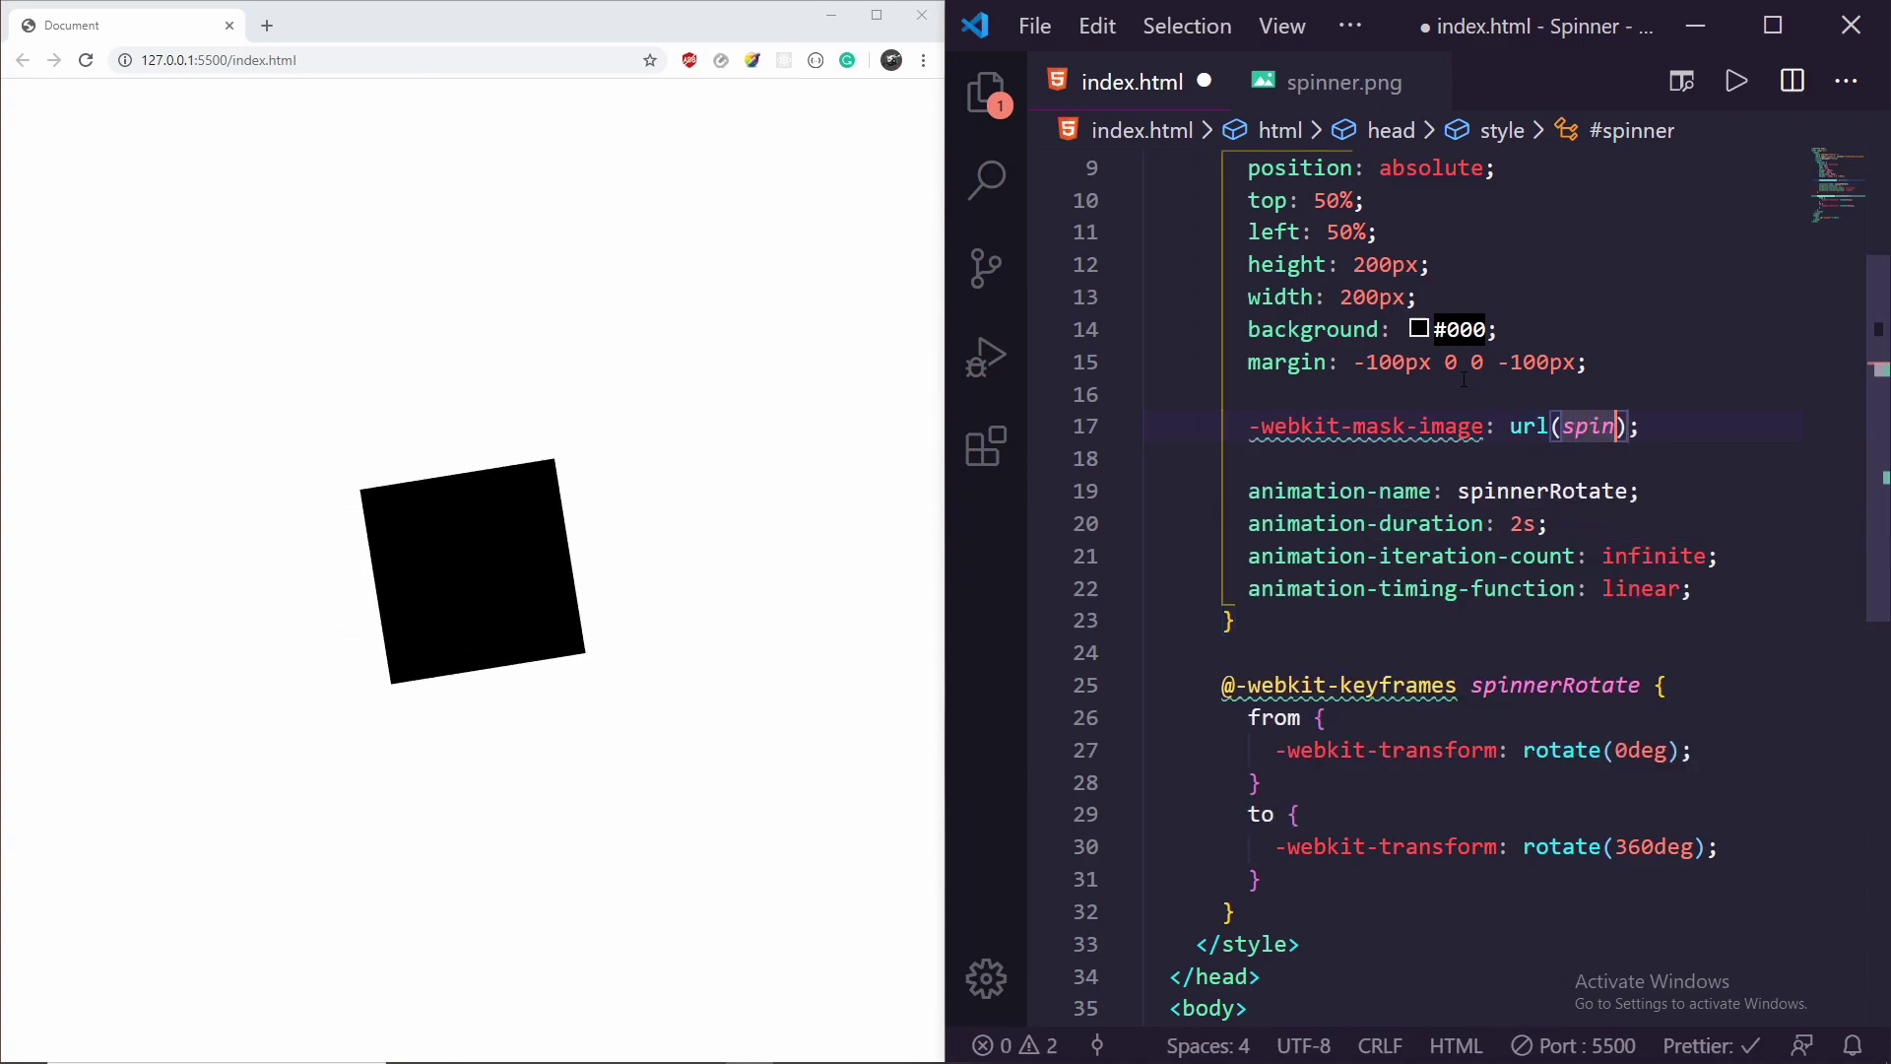
text(ner.png)
click(1445, 429)
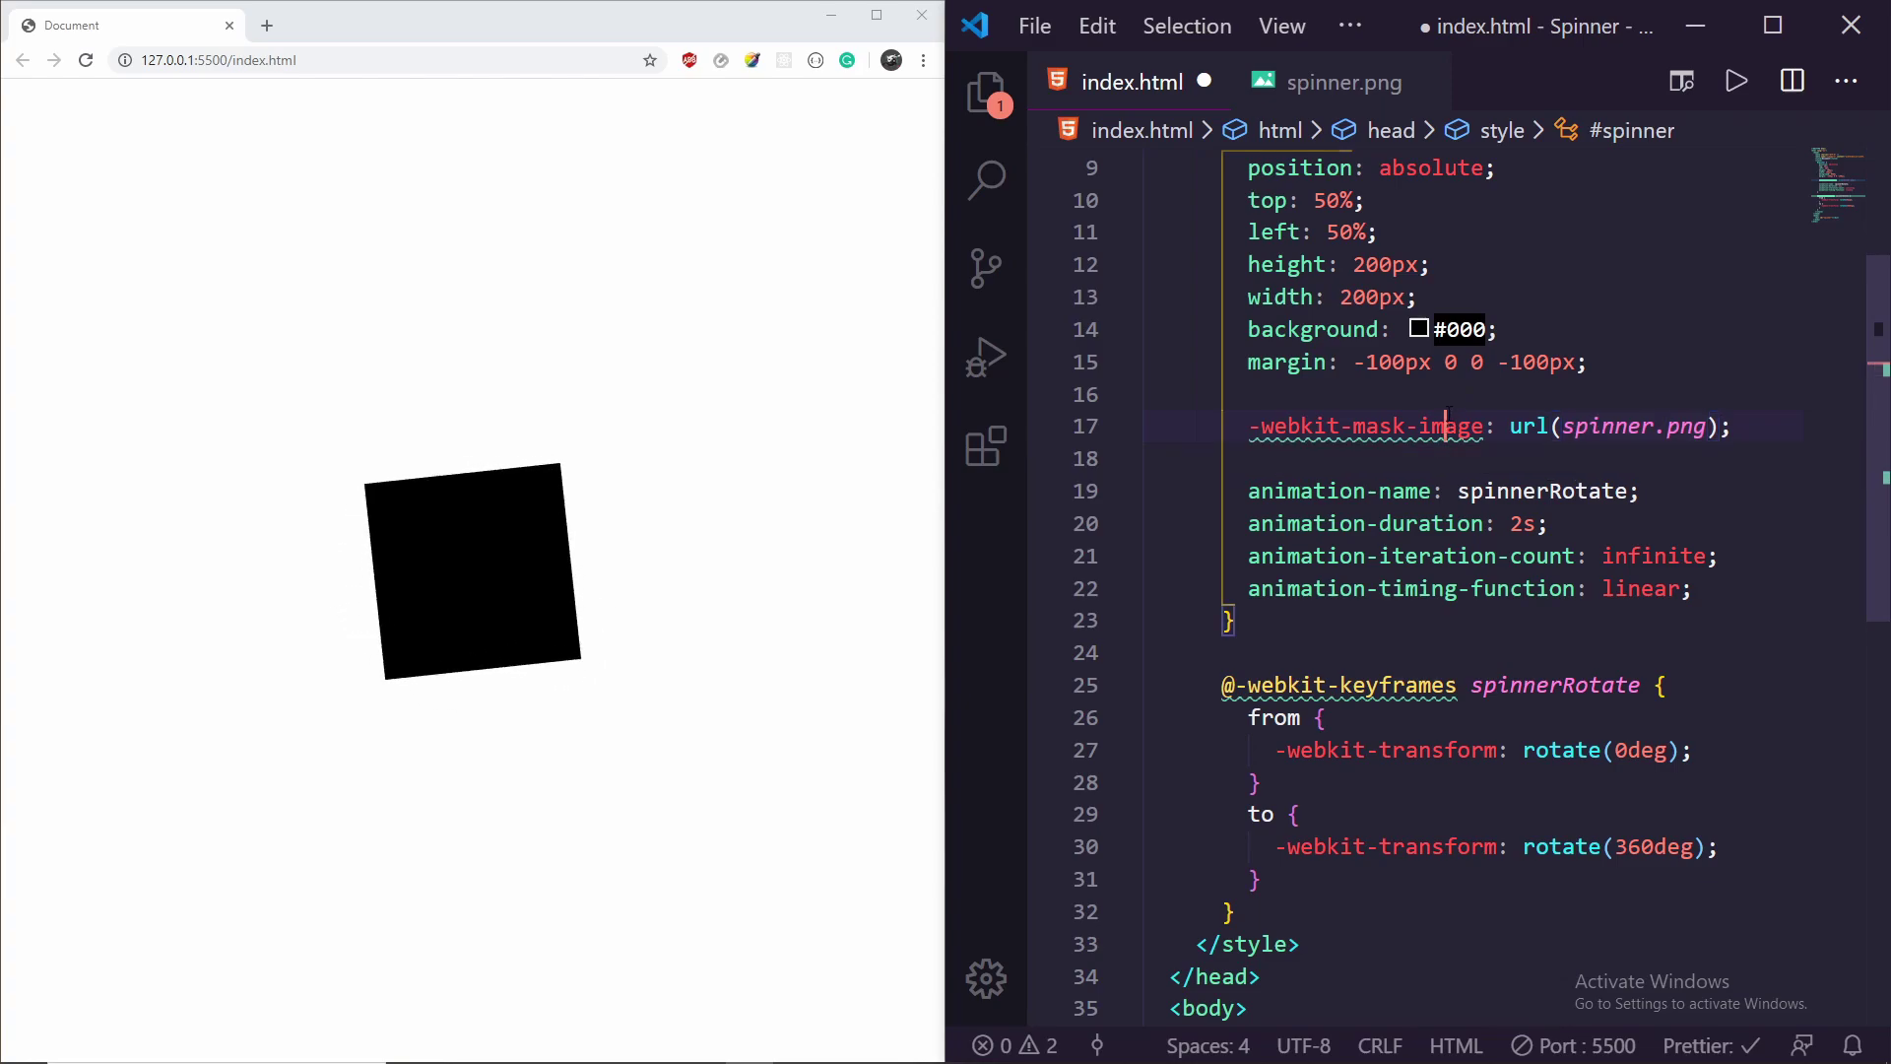
key(ctrl+s)
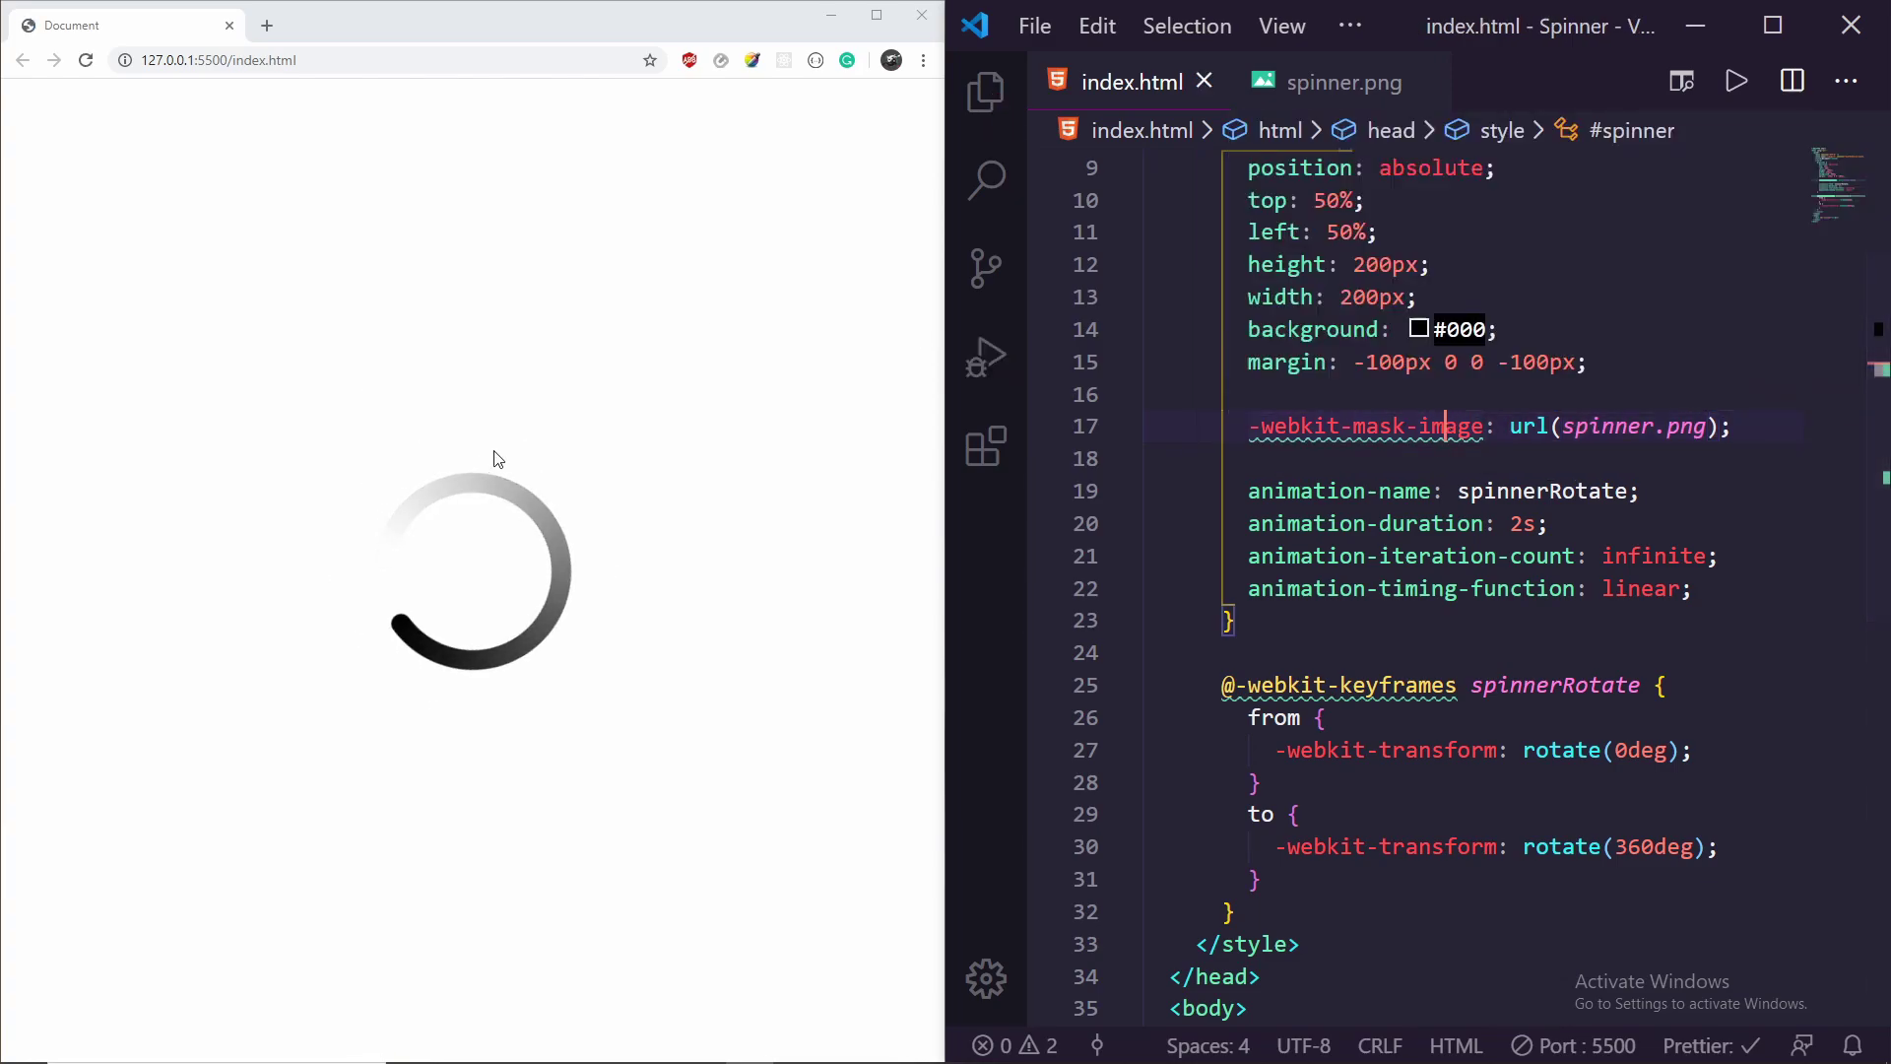
click(1752, 426)
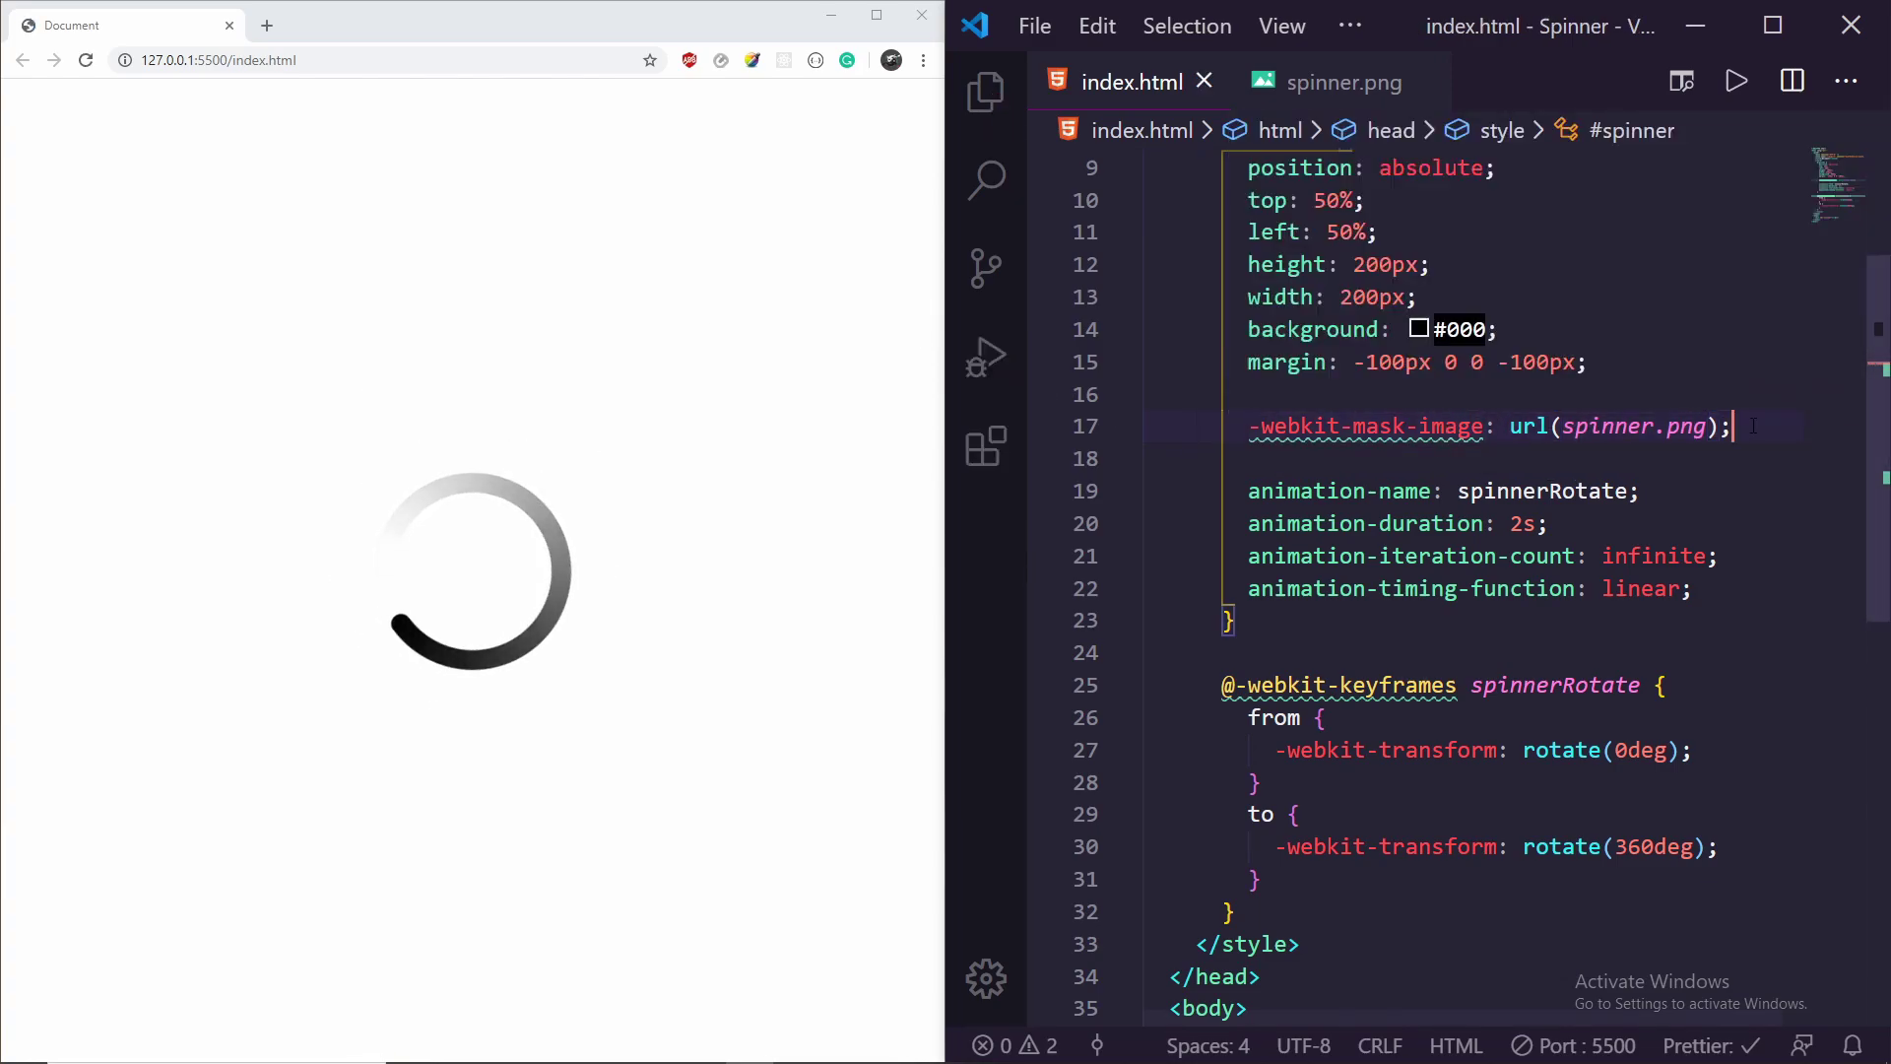